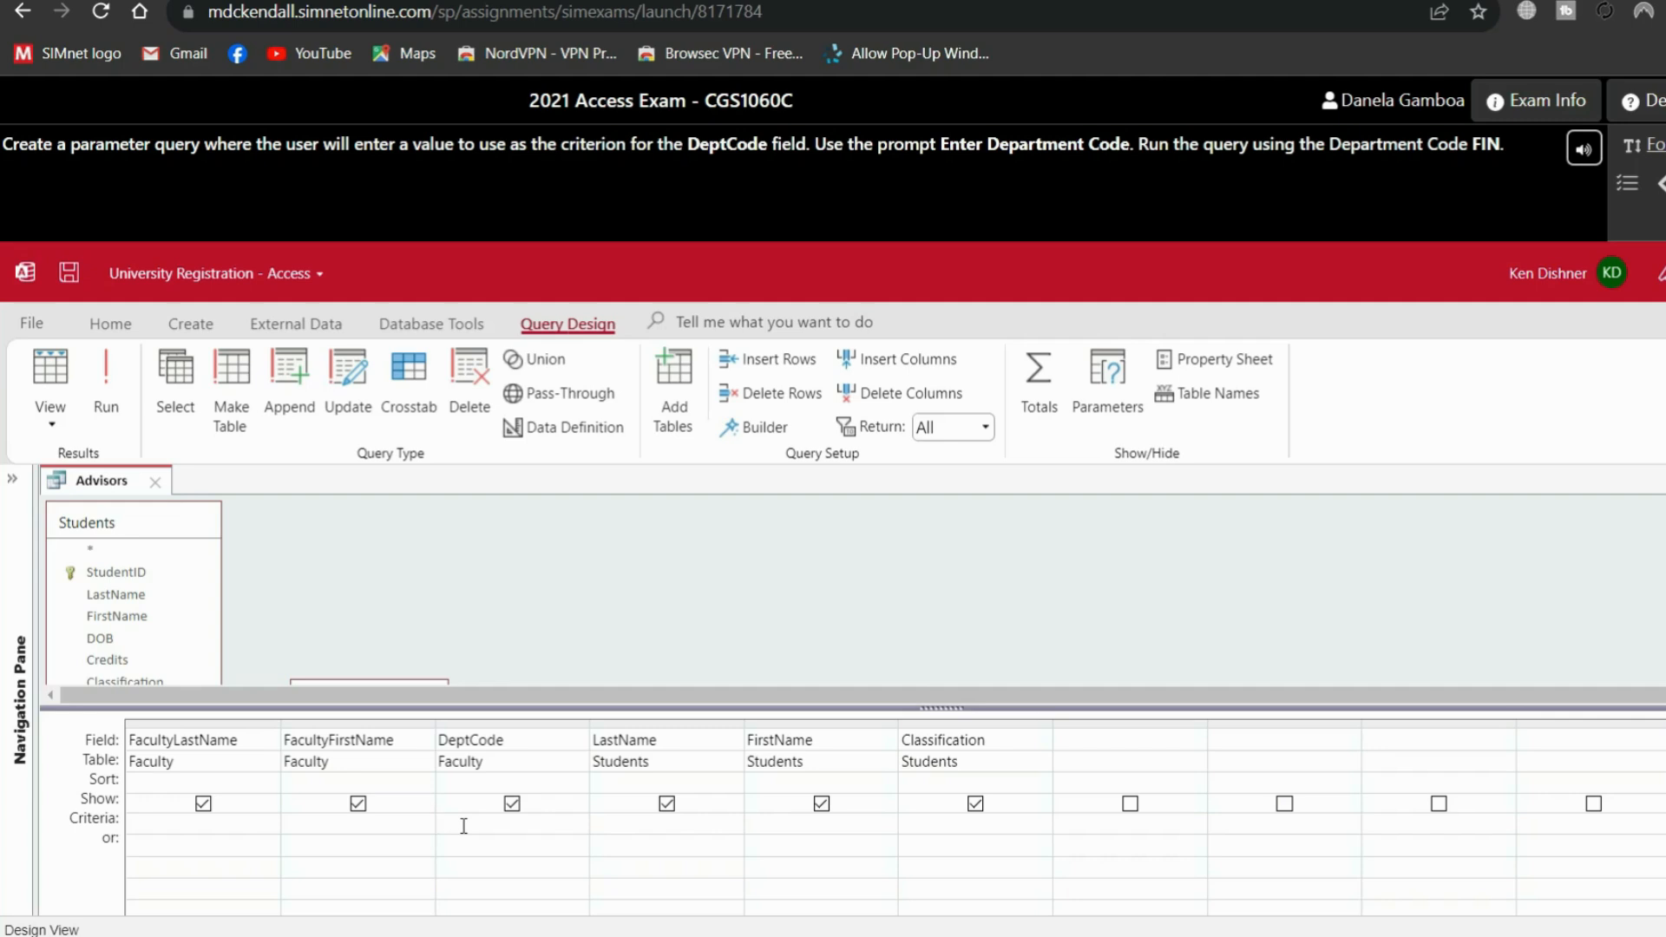
- Set the DeptCode criterion to the parameter prompt [Enter Department Code] and run the query with the value FIN
{"action": "type", "text": "[Department] Code]"}
{"action": "left_click", "coordinate": [446, 821]}
{"action": "type", "text": "Enter"}
{"action": "left_click", "coordinate": [103, 400]}
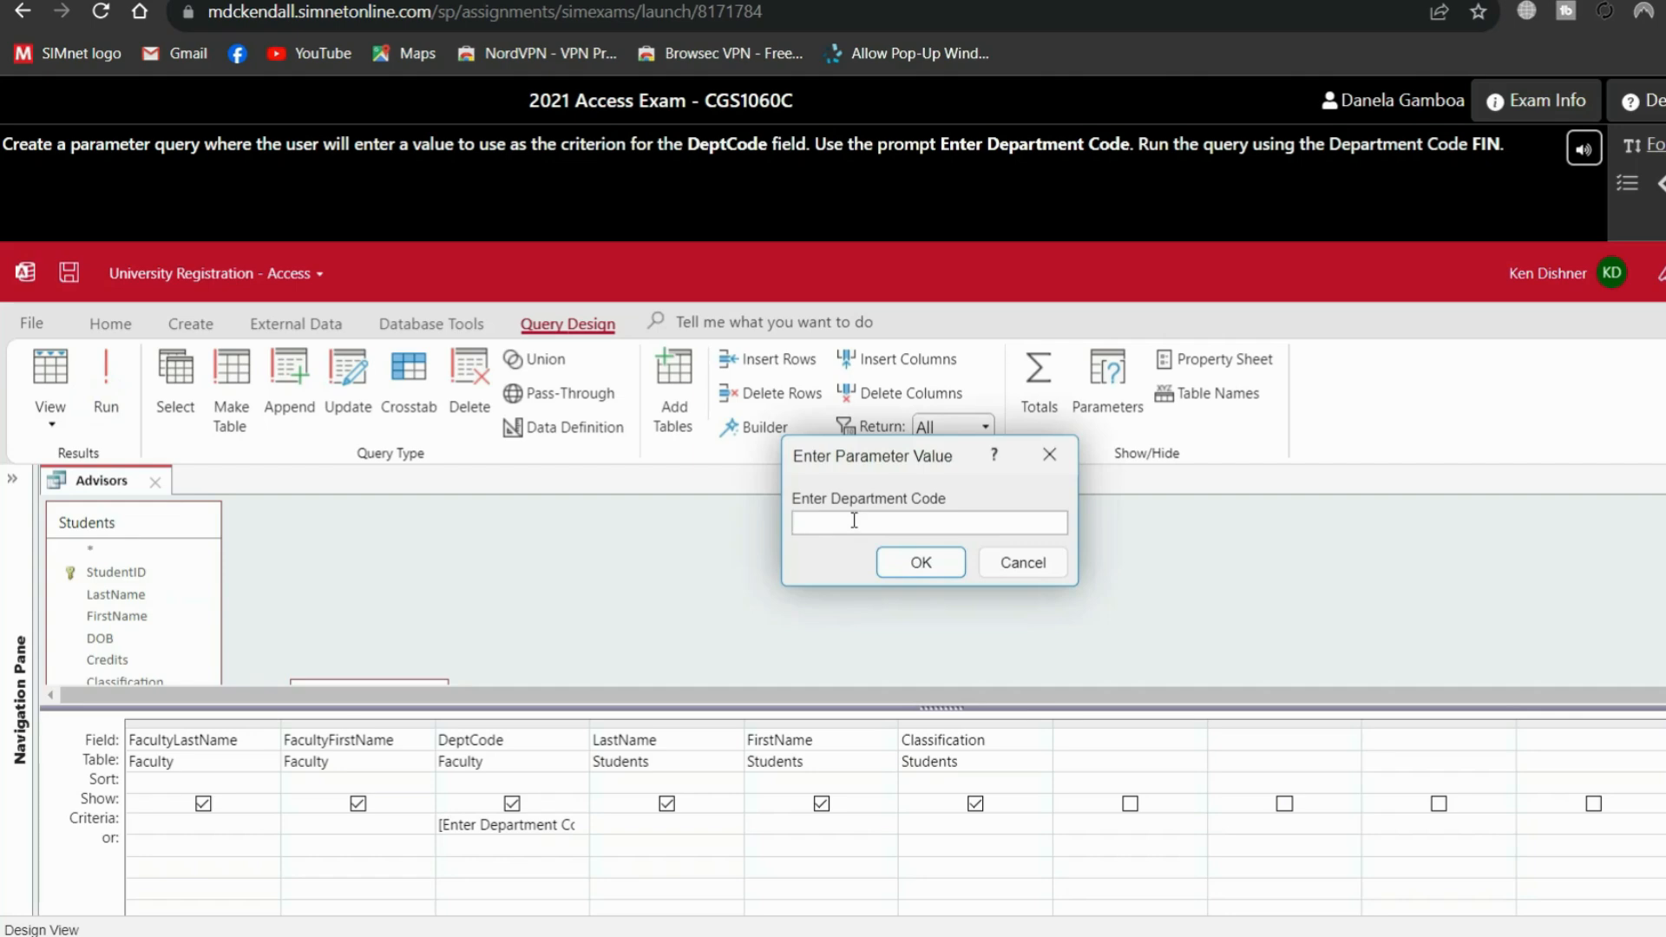
{"action": "type", "text": "FIN"}
{"action": "left_click", "coordinate": [933, 565]}
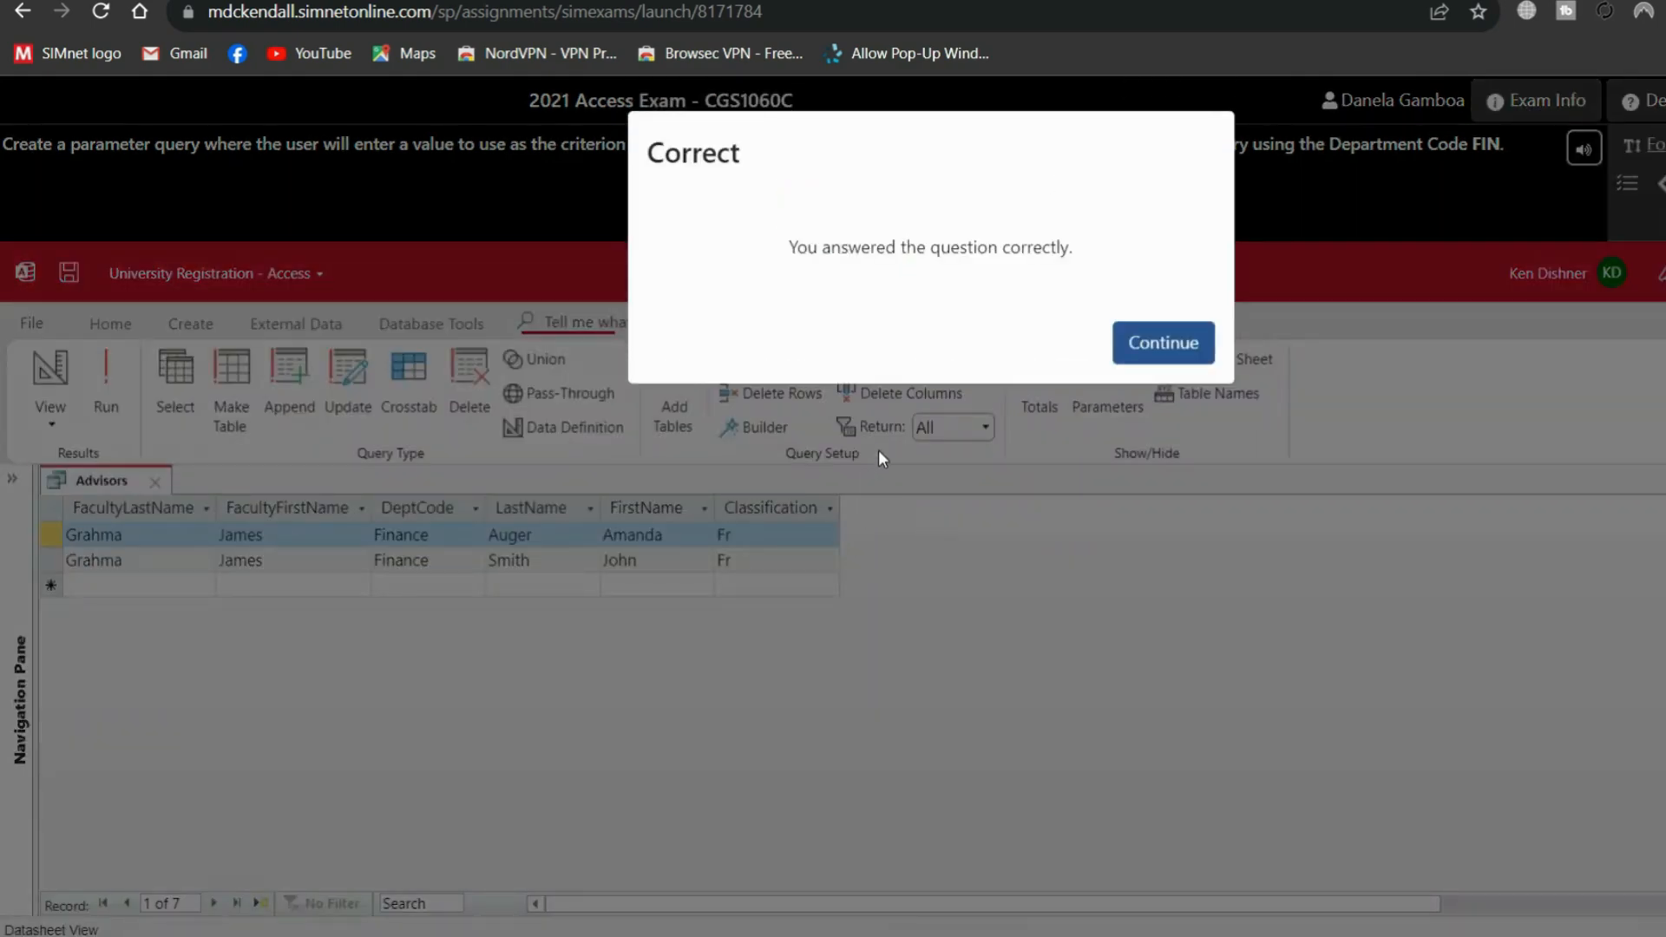
{"action": "left_click", "coordinate": [1143, 358]}
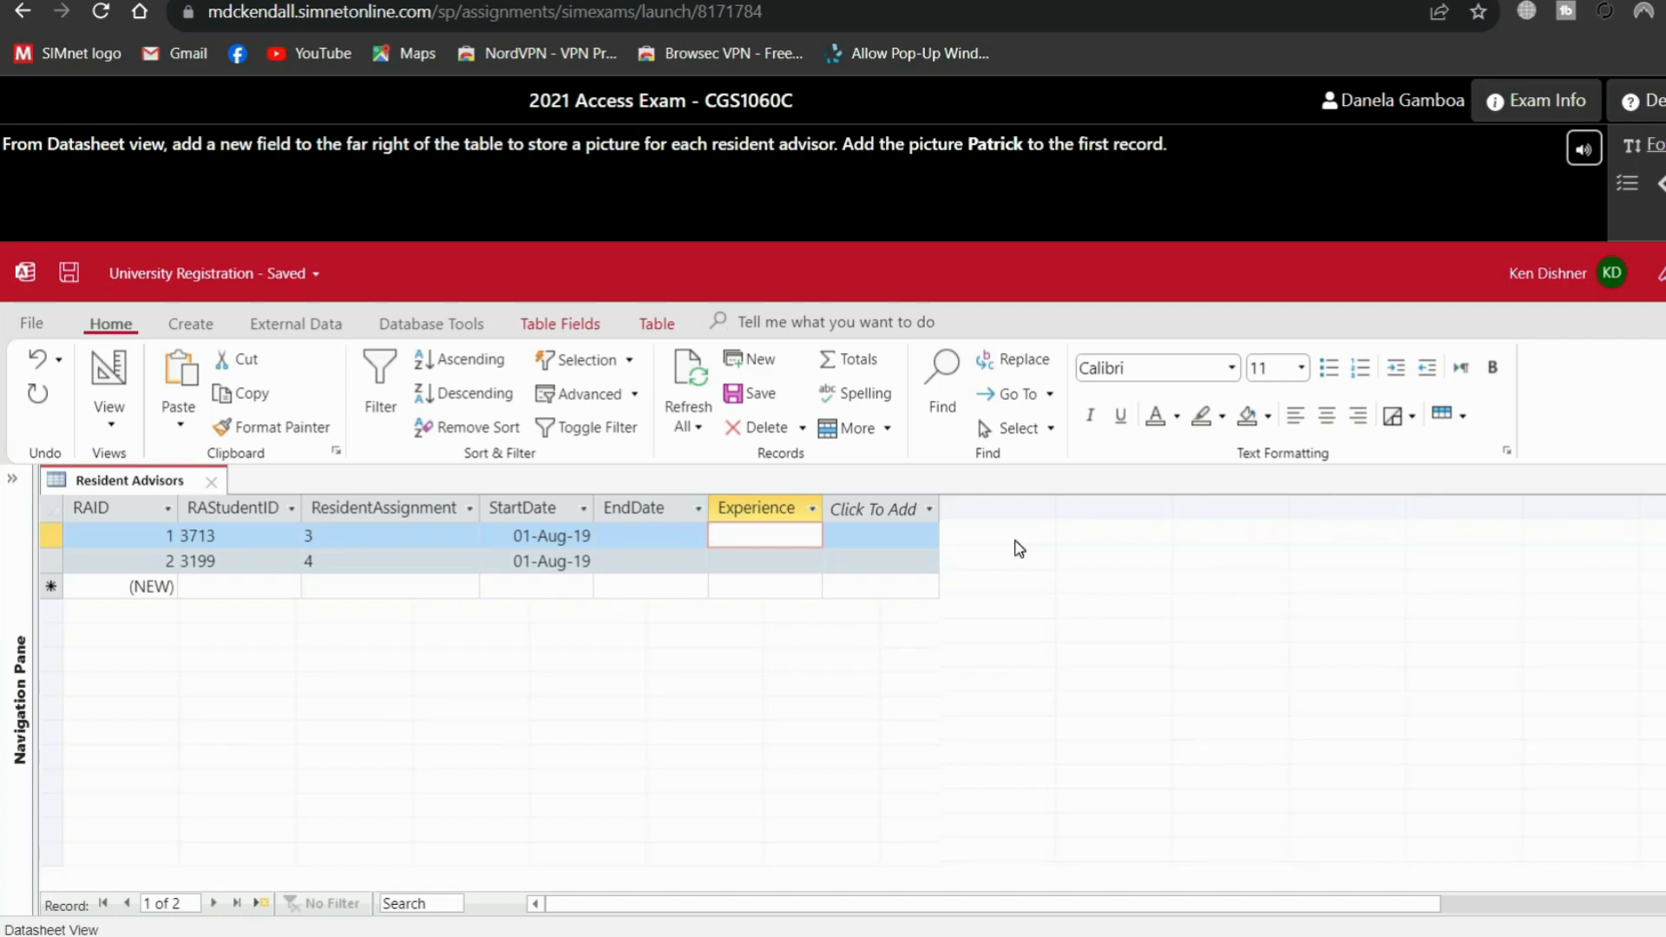
- Add an Attachment field at the far right of the Resident Advisors table and attach the picture Patrick to the first record
{"action": "left_click", "coordinate": [926, 515]}
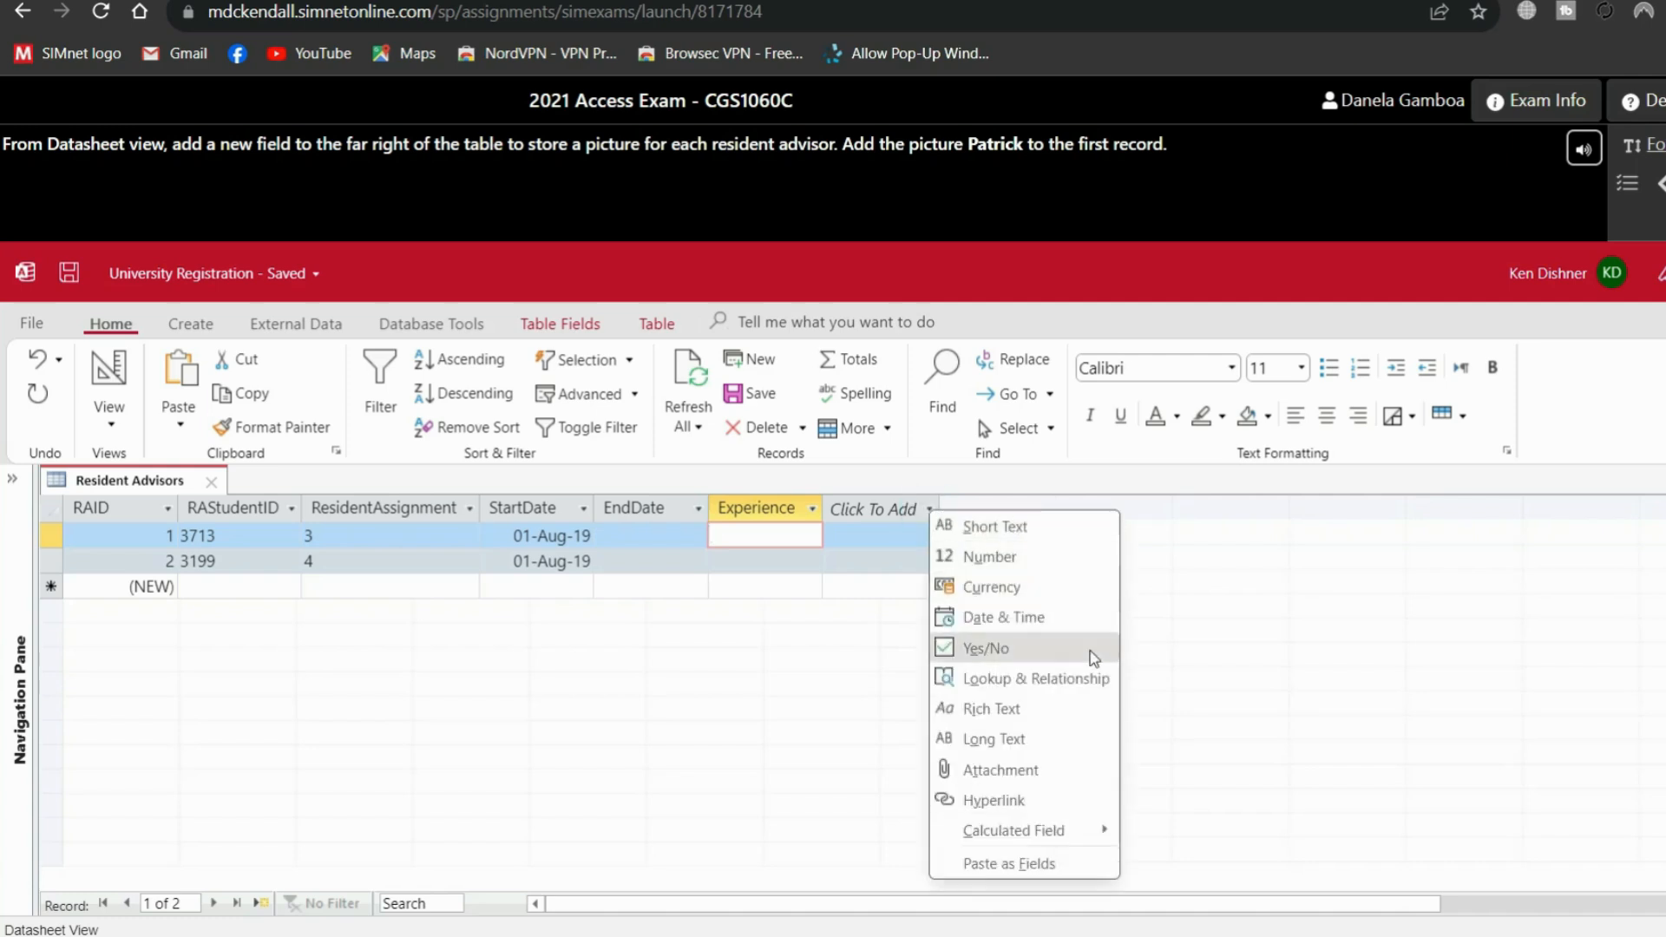
{"action": "left_click", "coordinate": [1024, 770]}
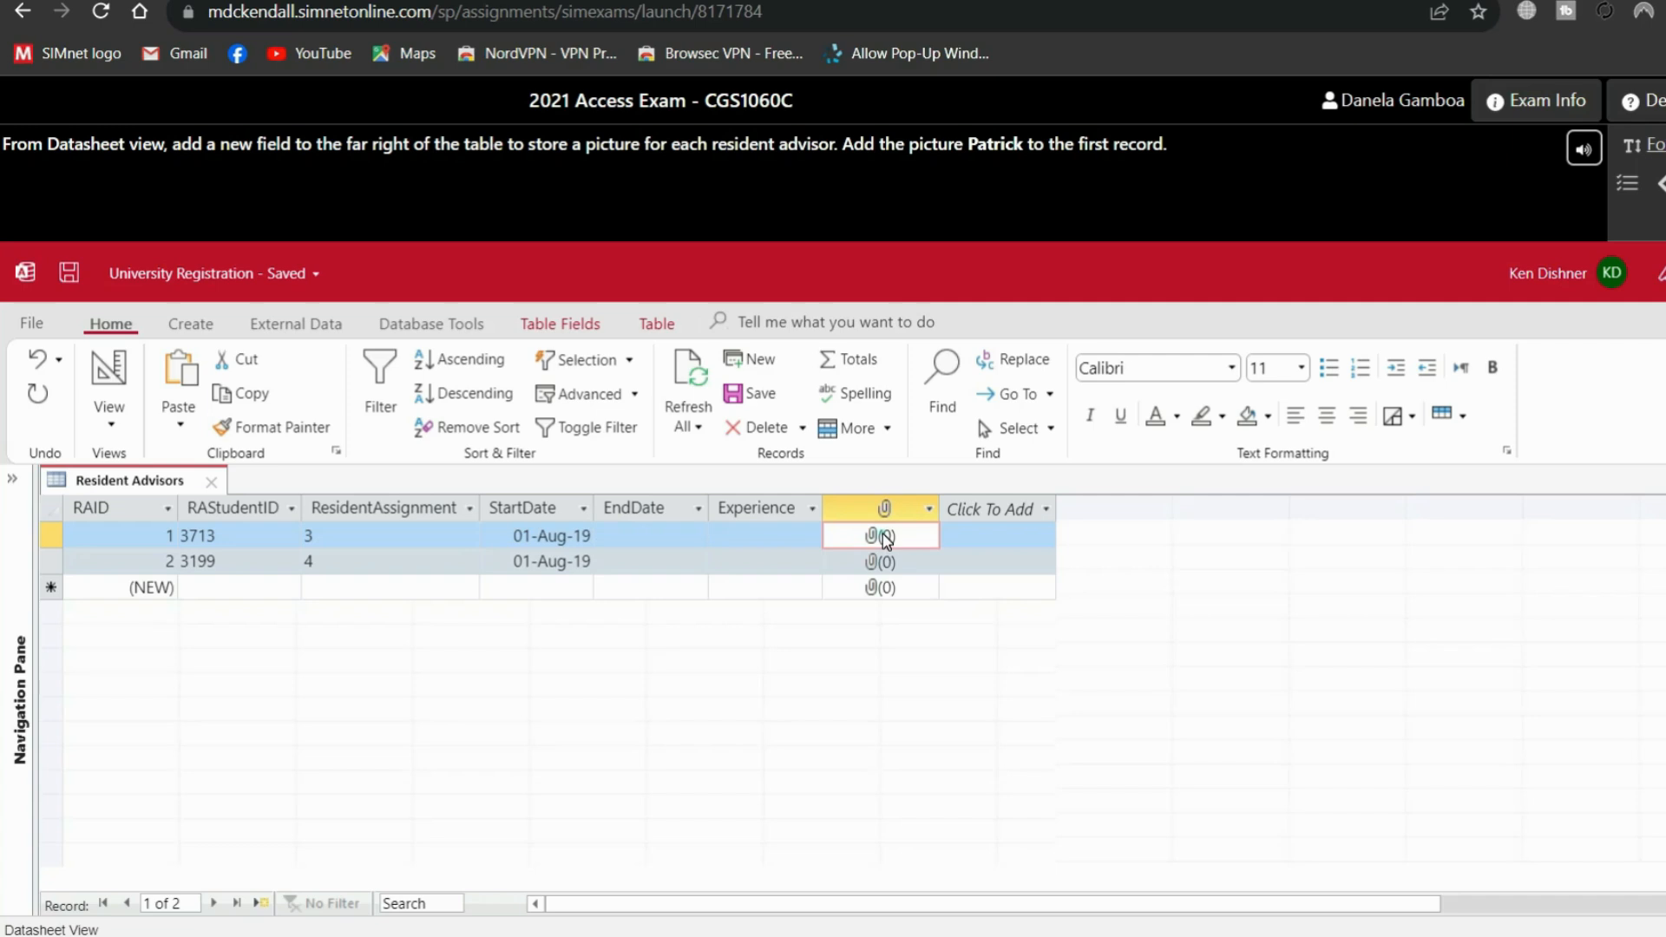
{"action": "double_click", "coordinate": [883, 536]}
{"action": "left_click", "coordinate": [1086, 449]}
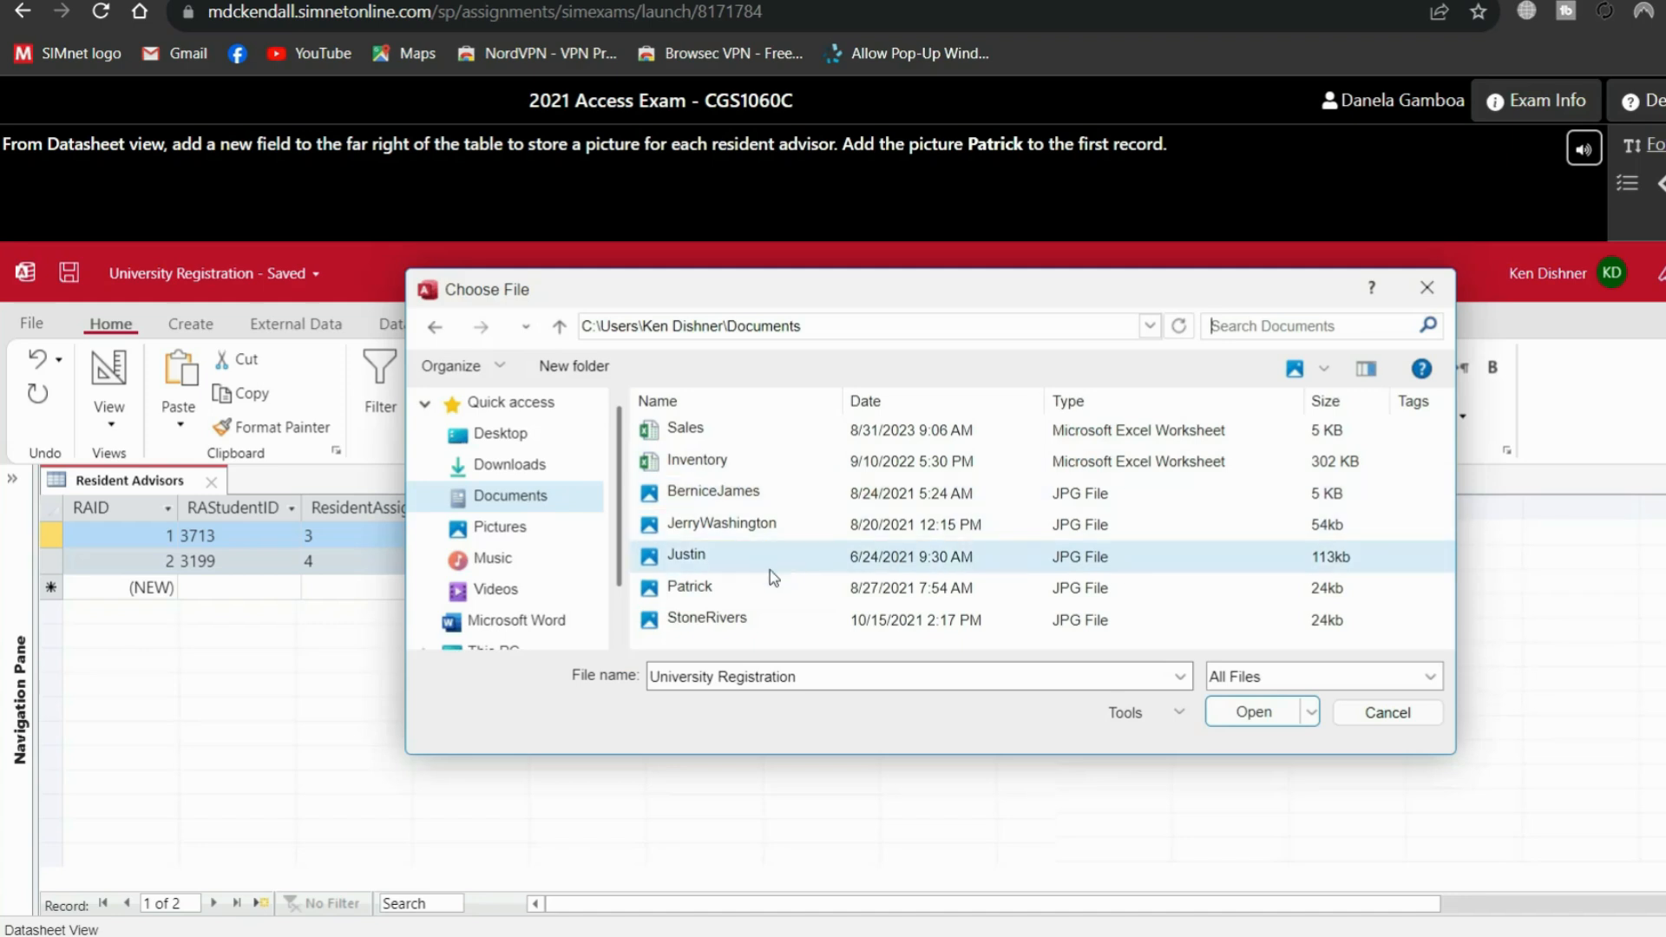
{"action": "left_click", "coordinate": [740, 587]}
{"action": "left_click", "coordinate": [1232, 720]}
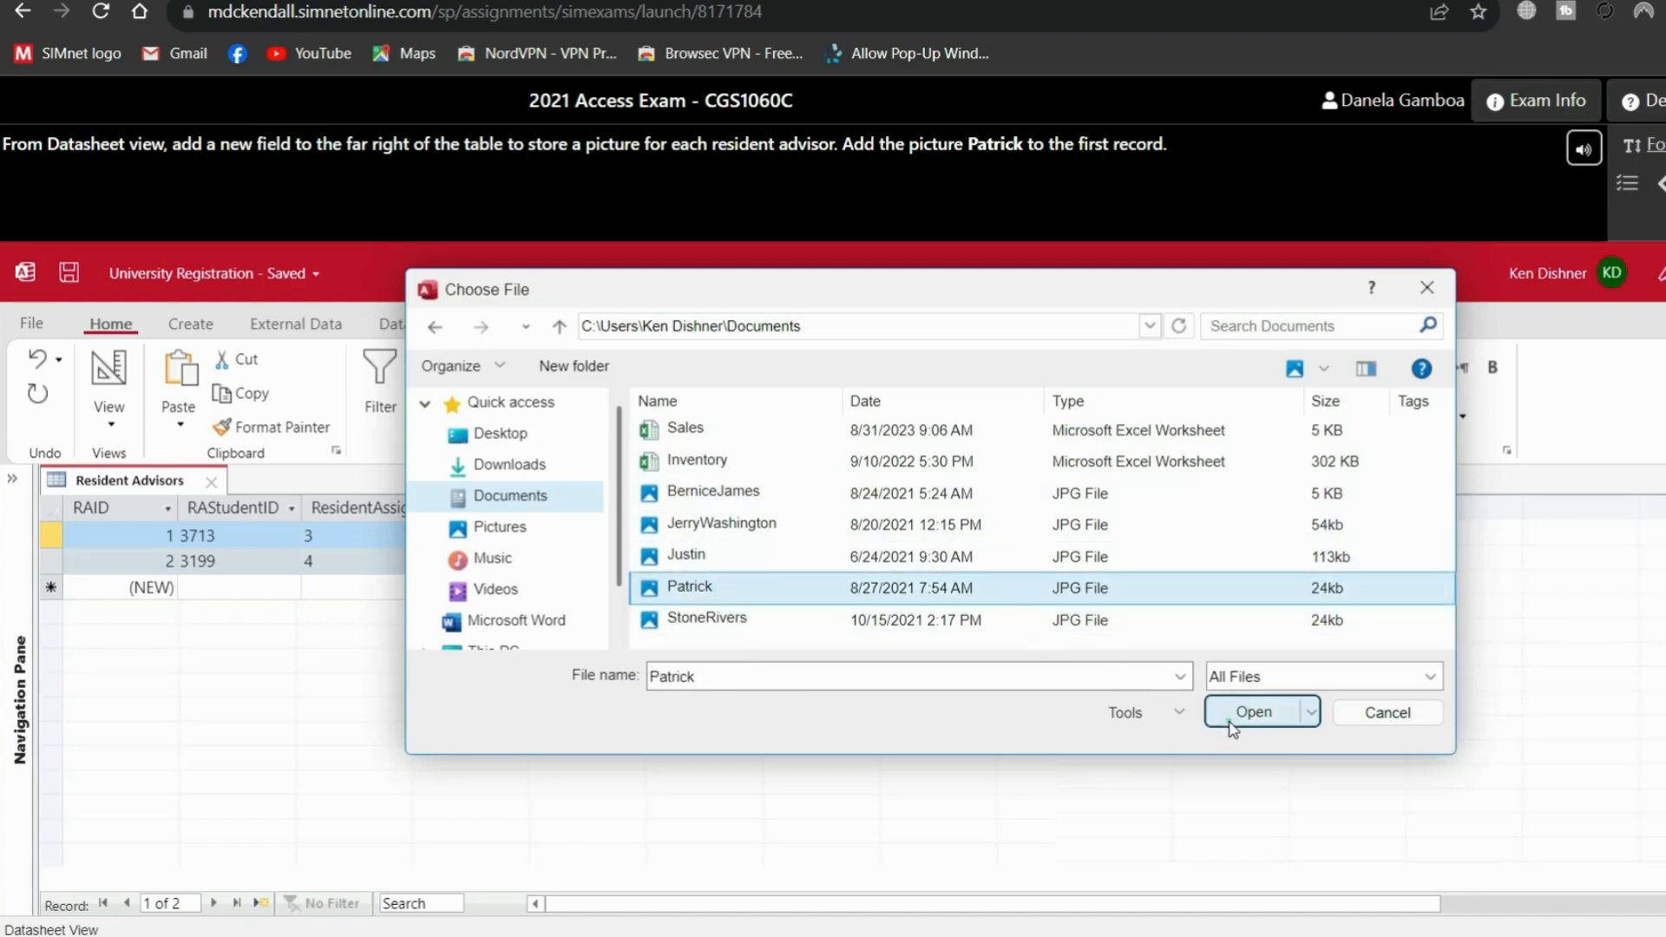
{"action": "left_click", "coordinate": [1125, 447]}
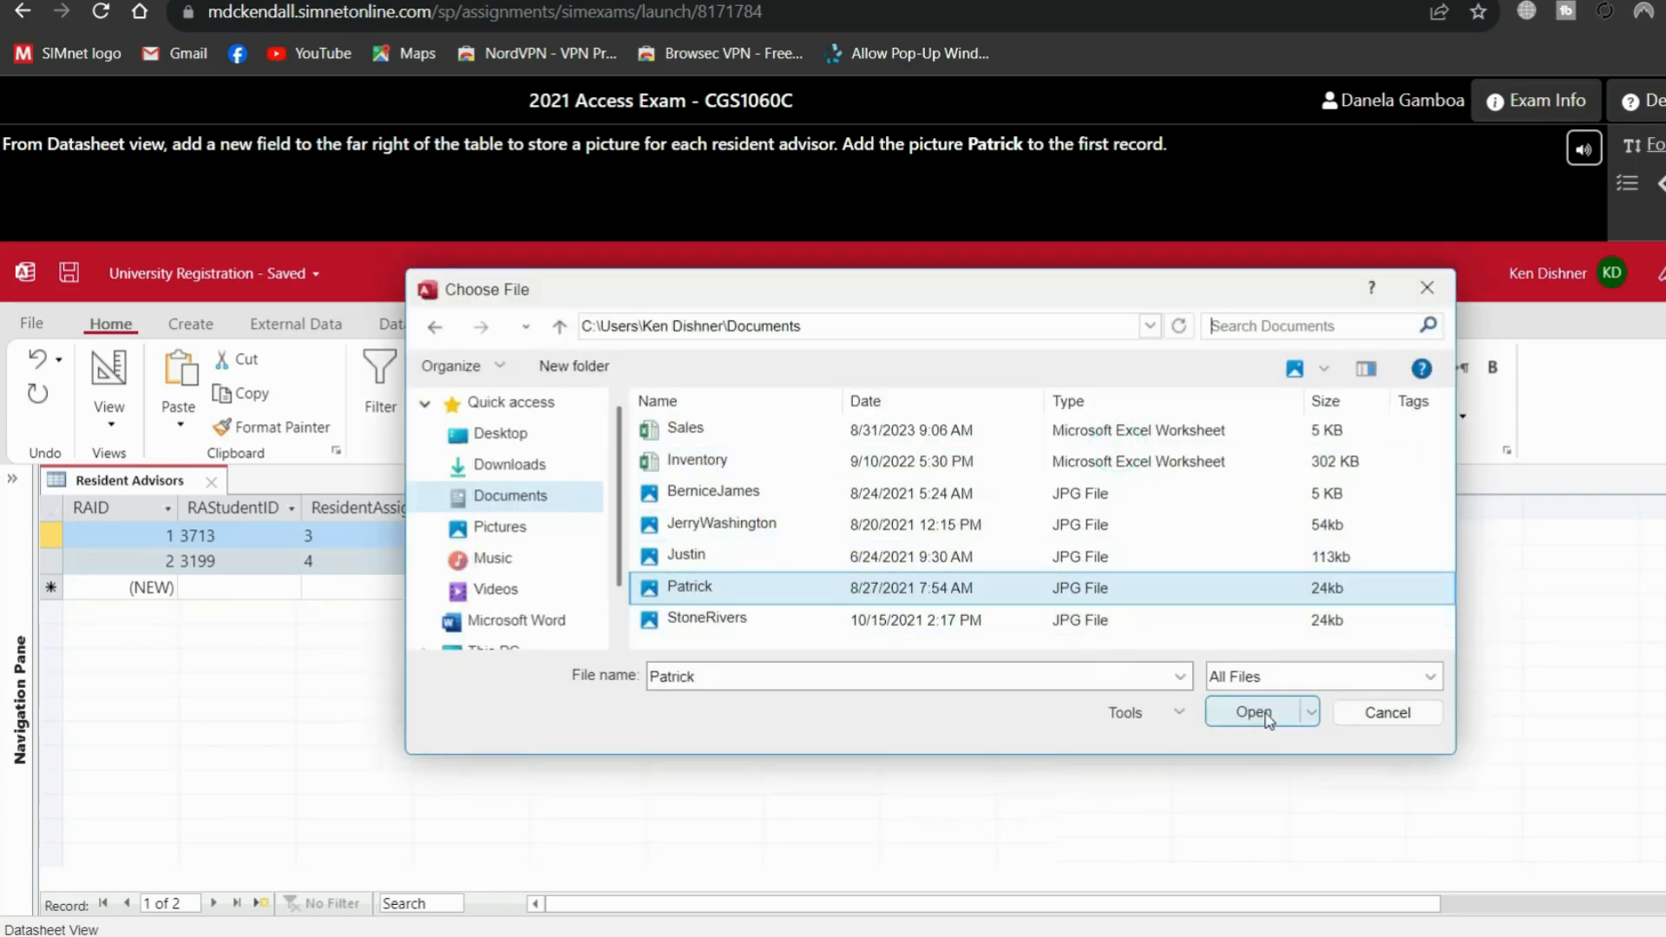
{"action": "left_click", "coordinate": [1371, 715]}
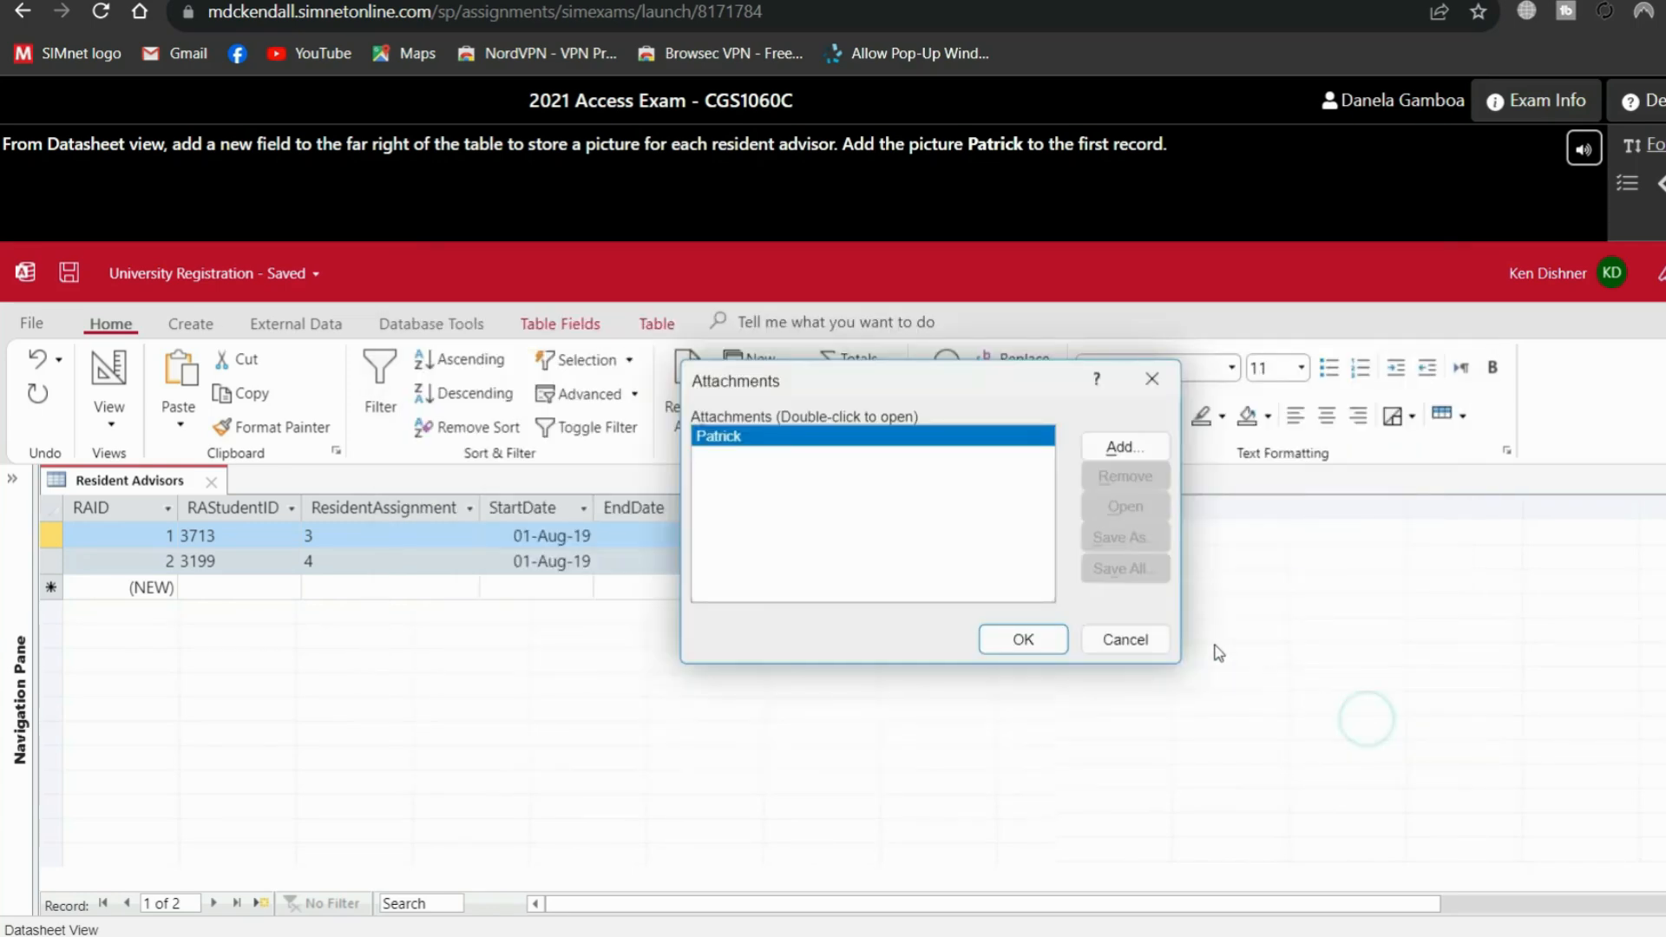
{"action": "left_click", "coordinate": [1041, 644]}
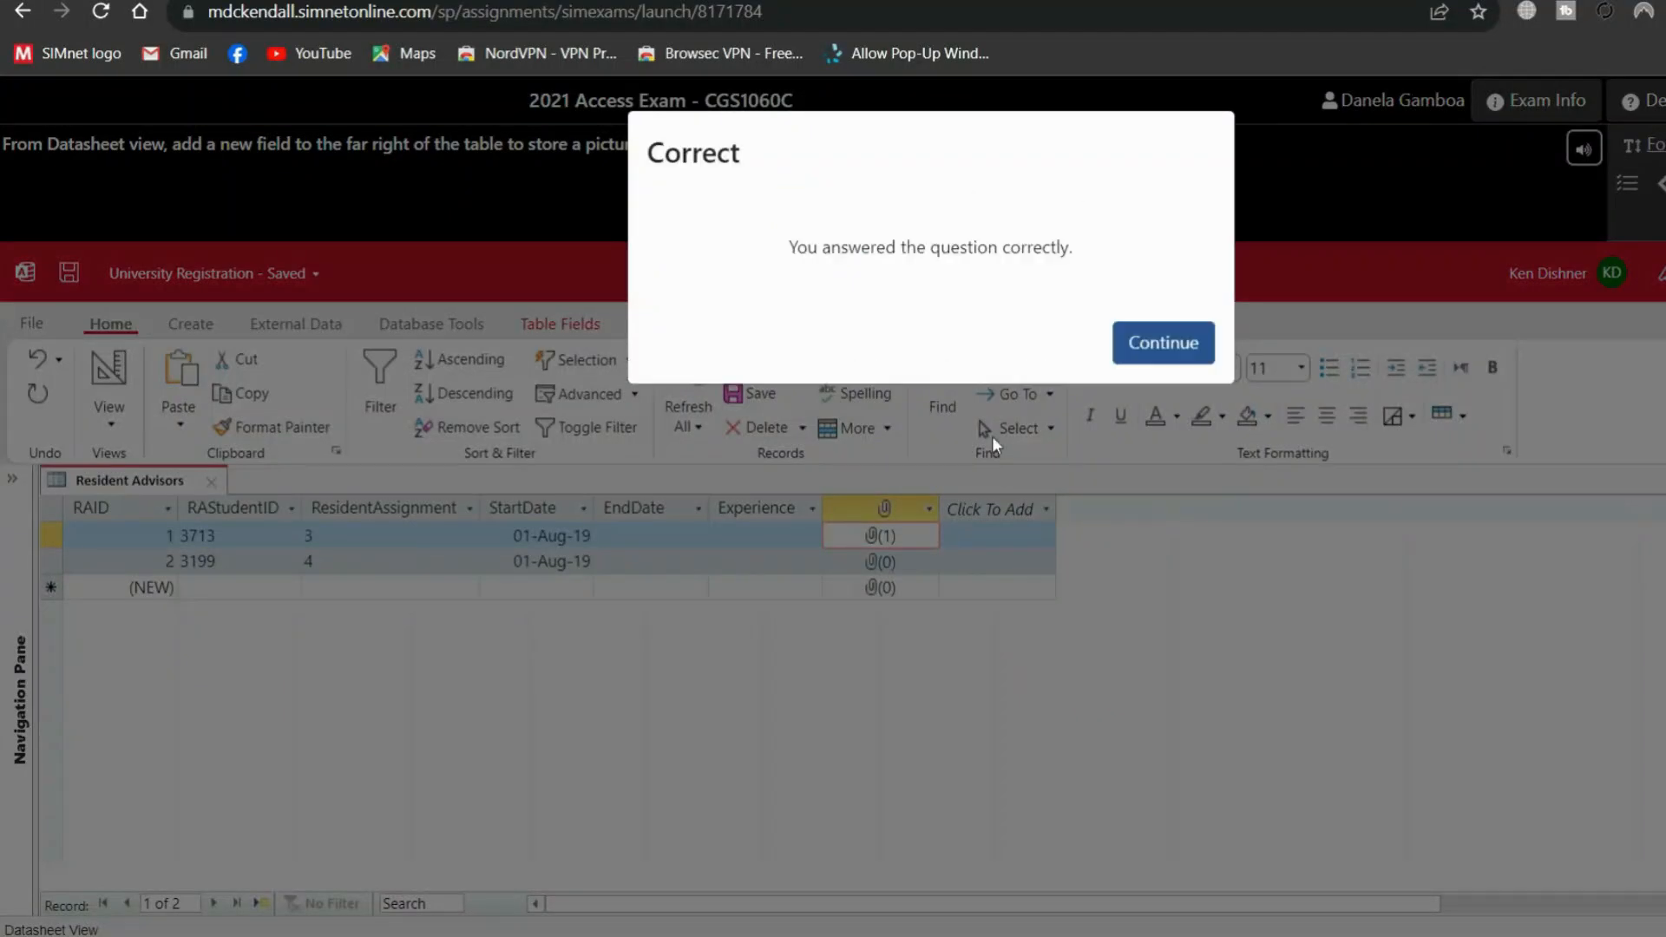
{"action": "left_click", "coordinate": [1144, 348]}
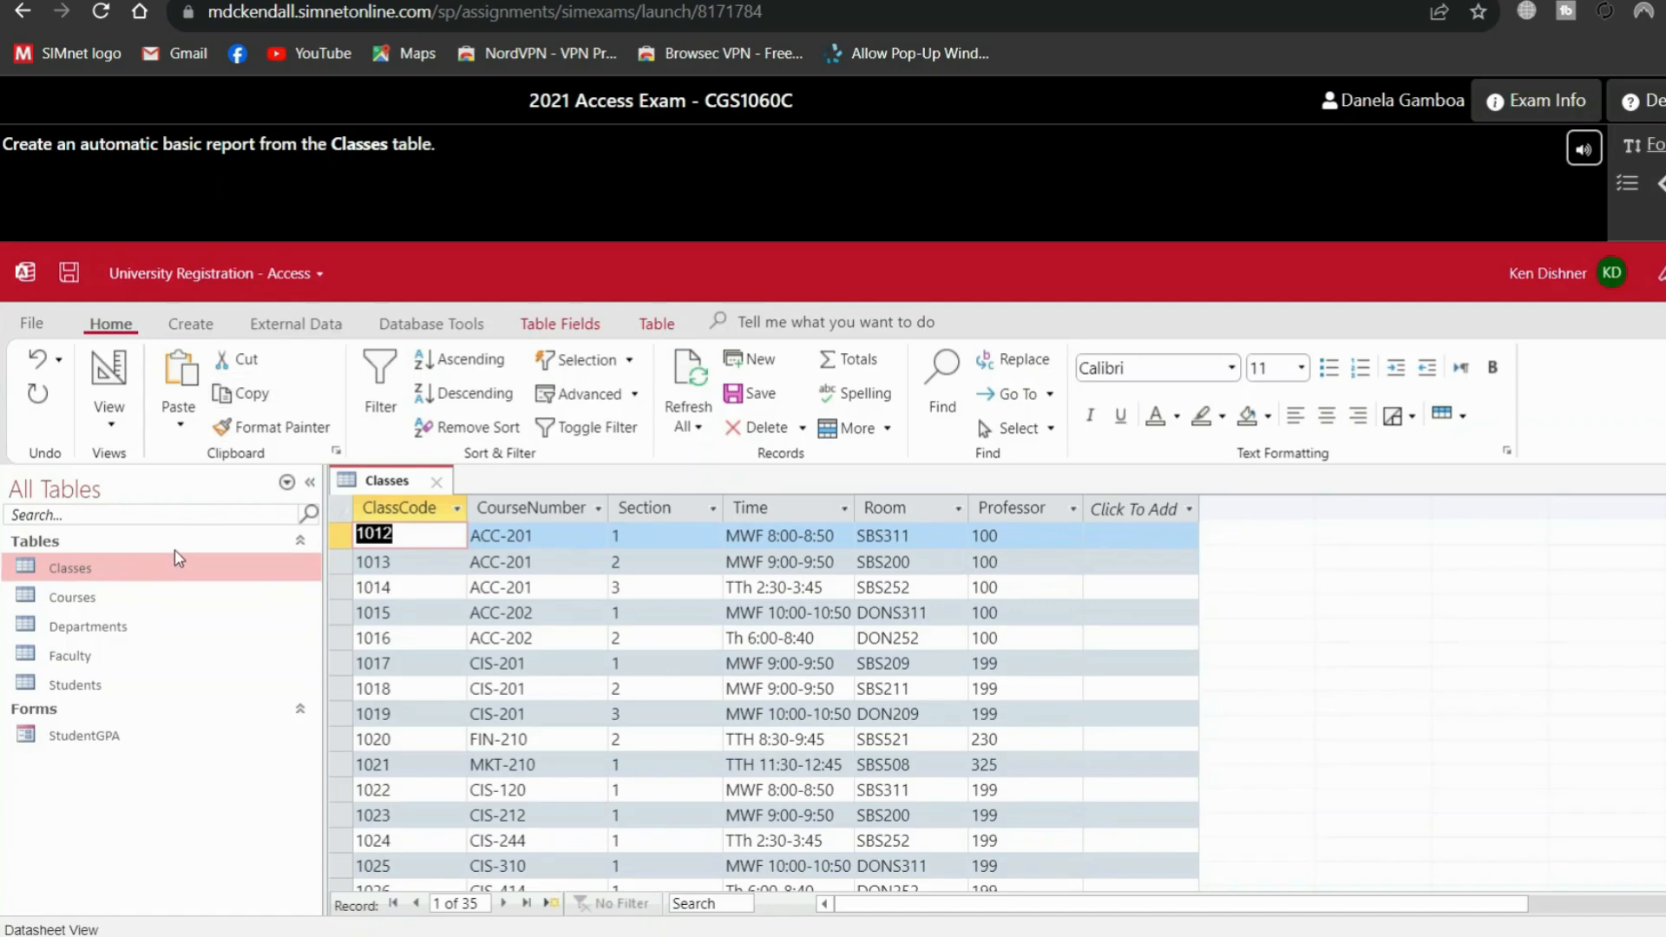
- Create an automatic basic report from the Classes table and continue to the next question
{"action": "left_click", "coordinate": [213, 328]}
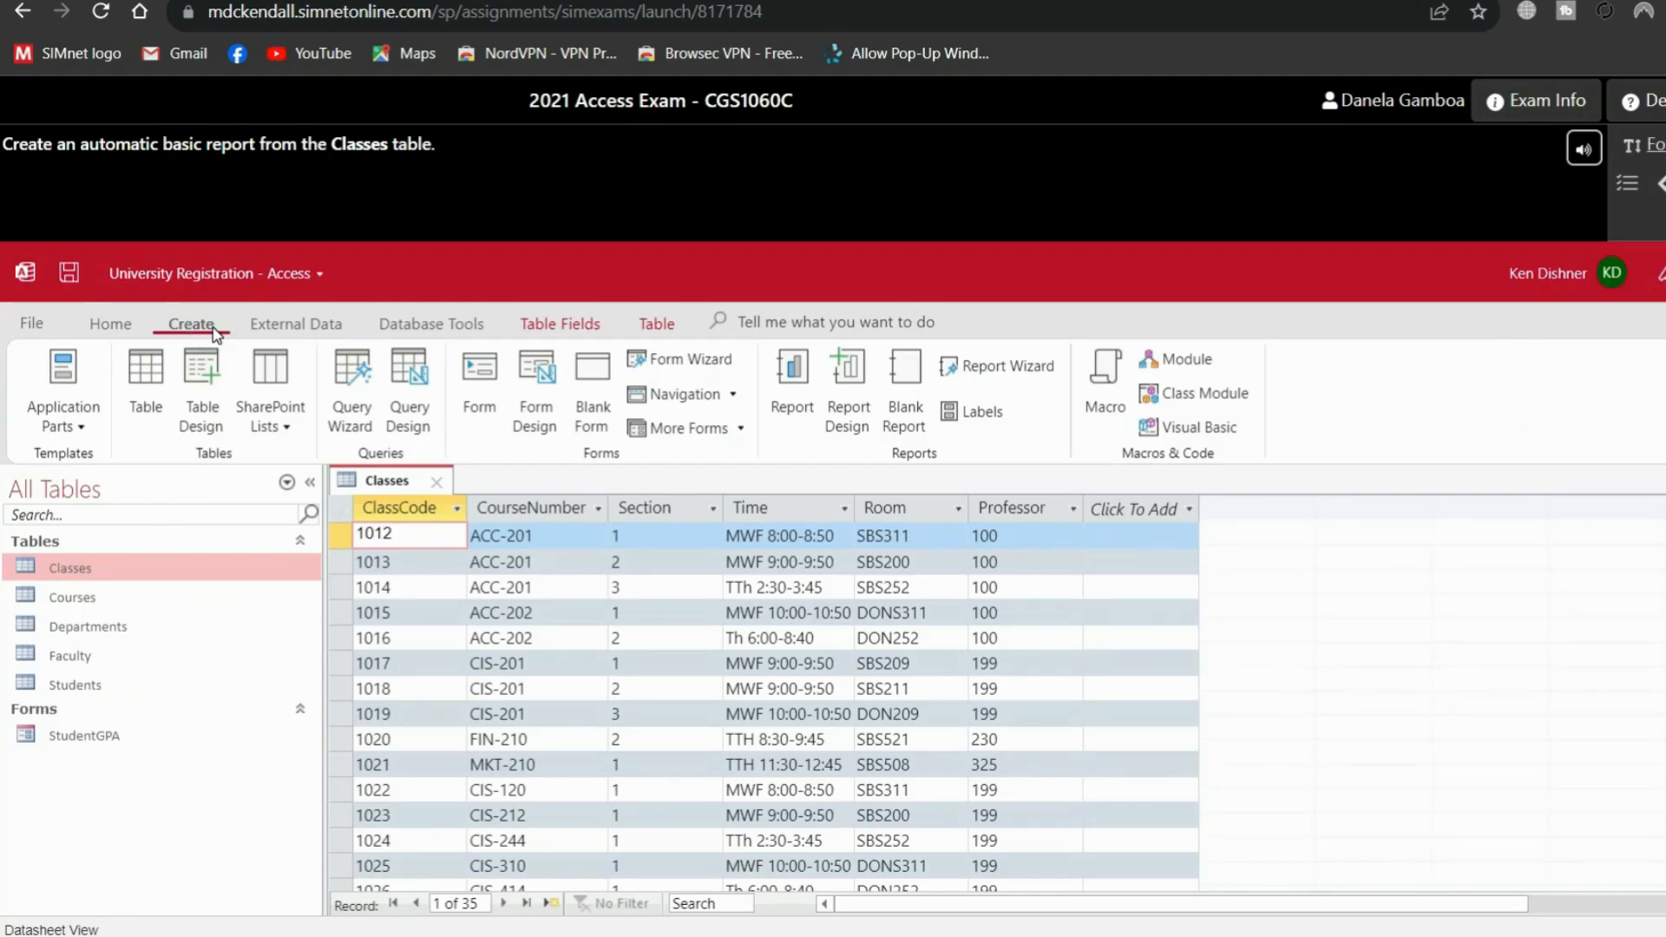
{"action": "left_click", "coordinate": [792, 408]}
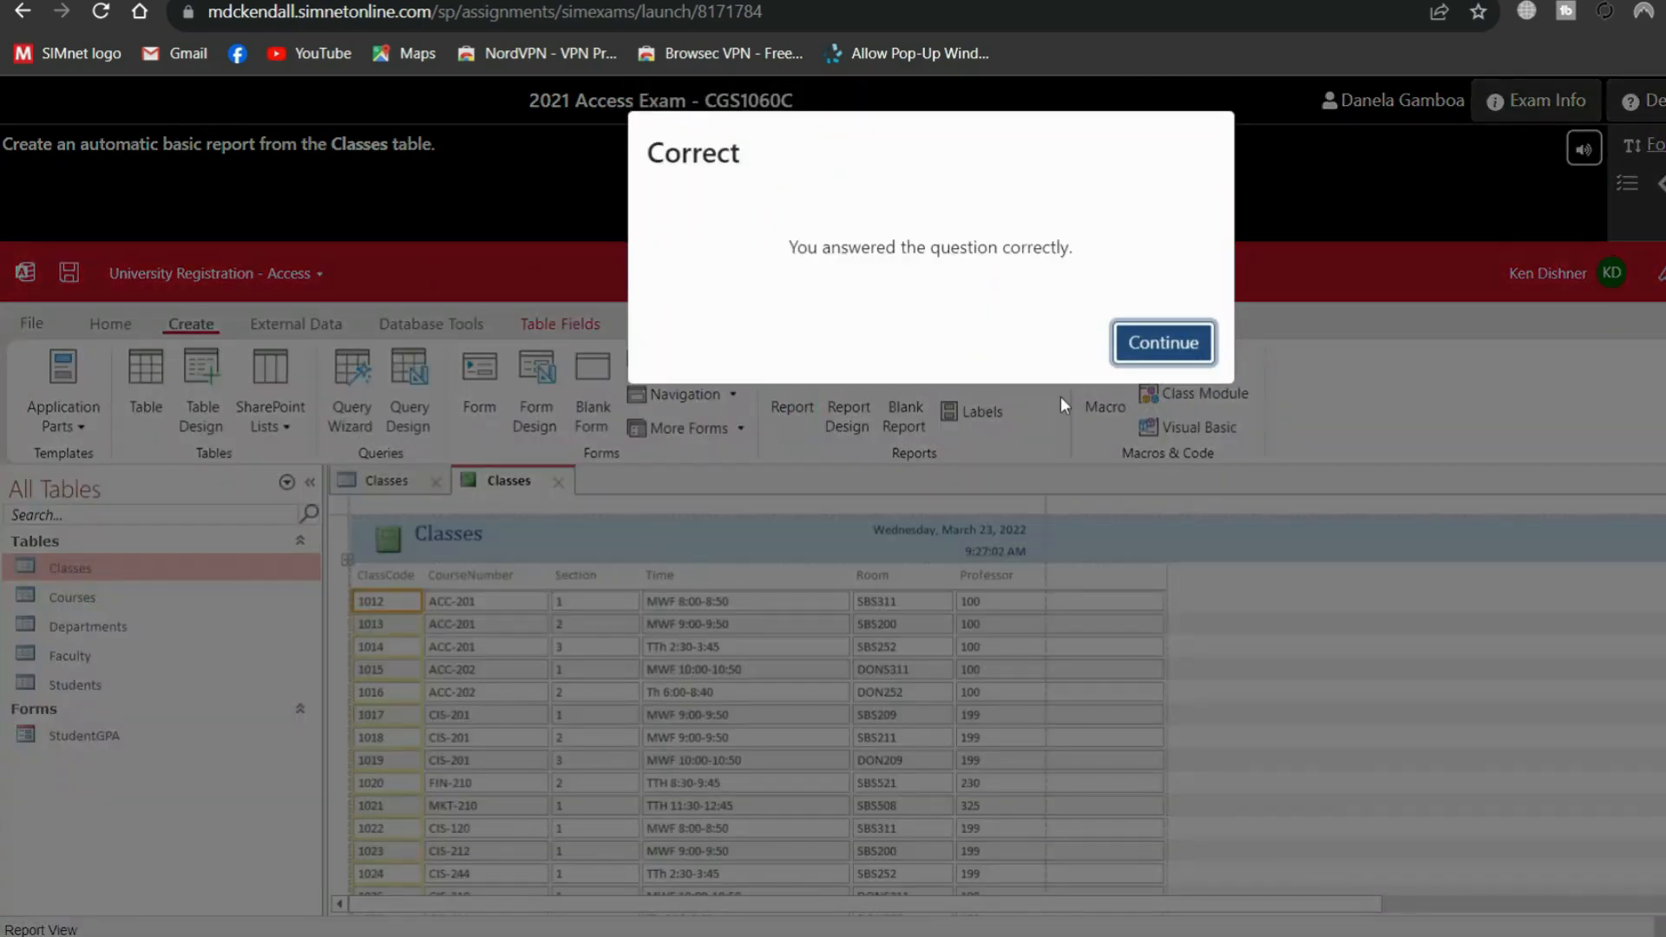
{"action": "left_click", "coordinate": [1128, 346]}
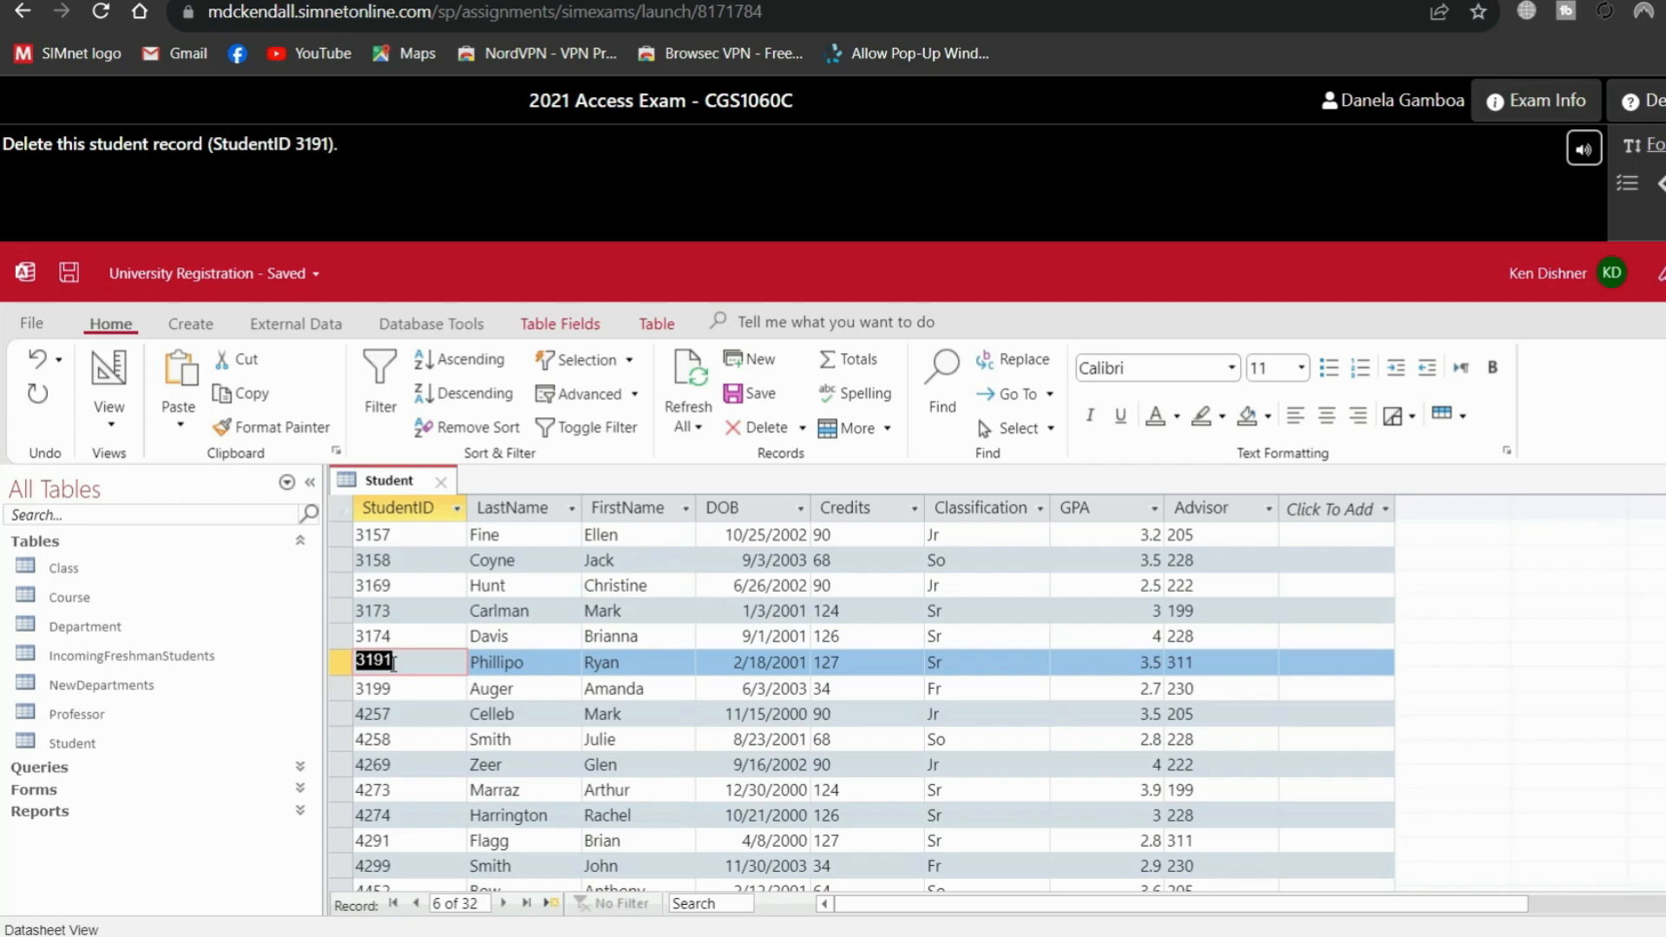
- Delete the sixth record, the student named in the question, from the Student table and continue to the next question
{"action": "left_click", "coordinate": [336, 661]}
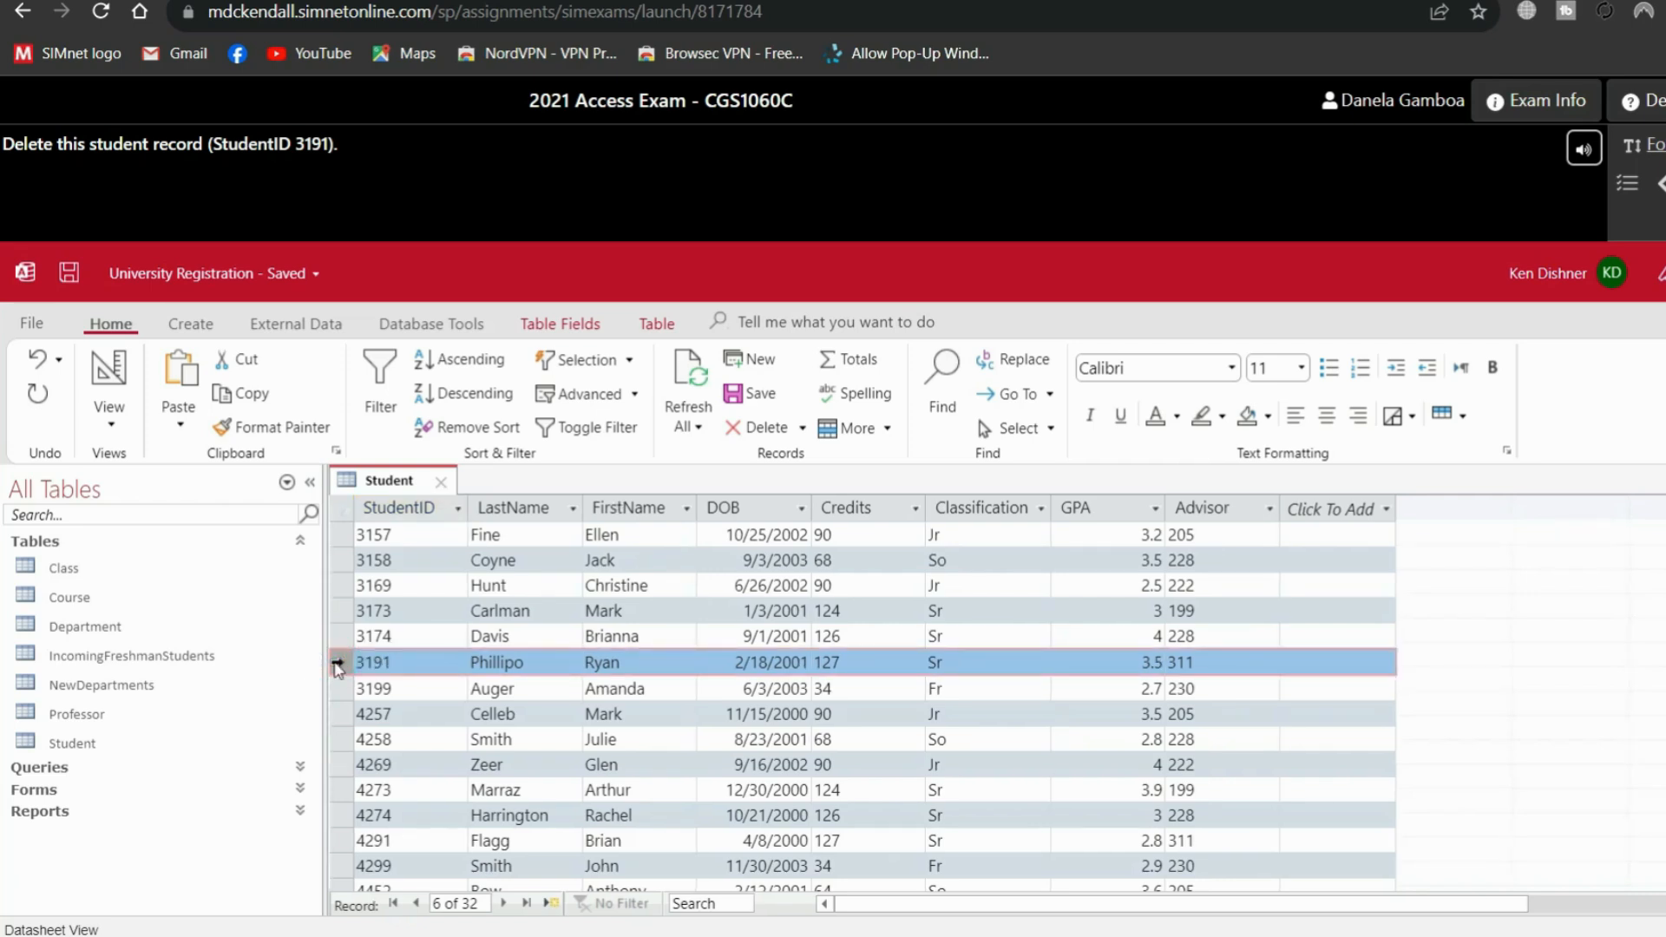
{"action": "right_click", "coordinate": [336, 661]}
{"action": "left_click", "coordinate": [403, 710]}
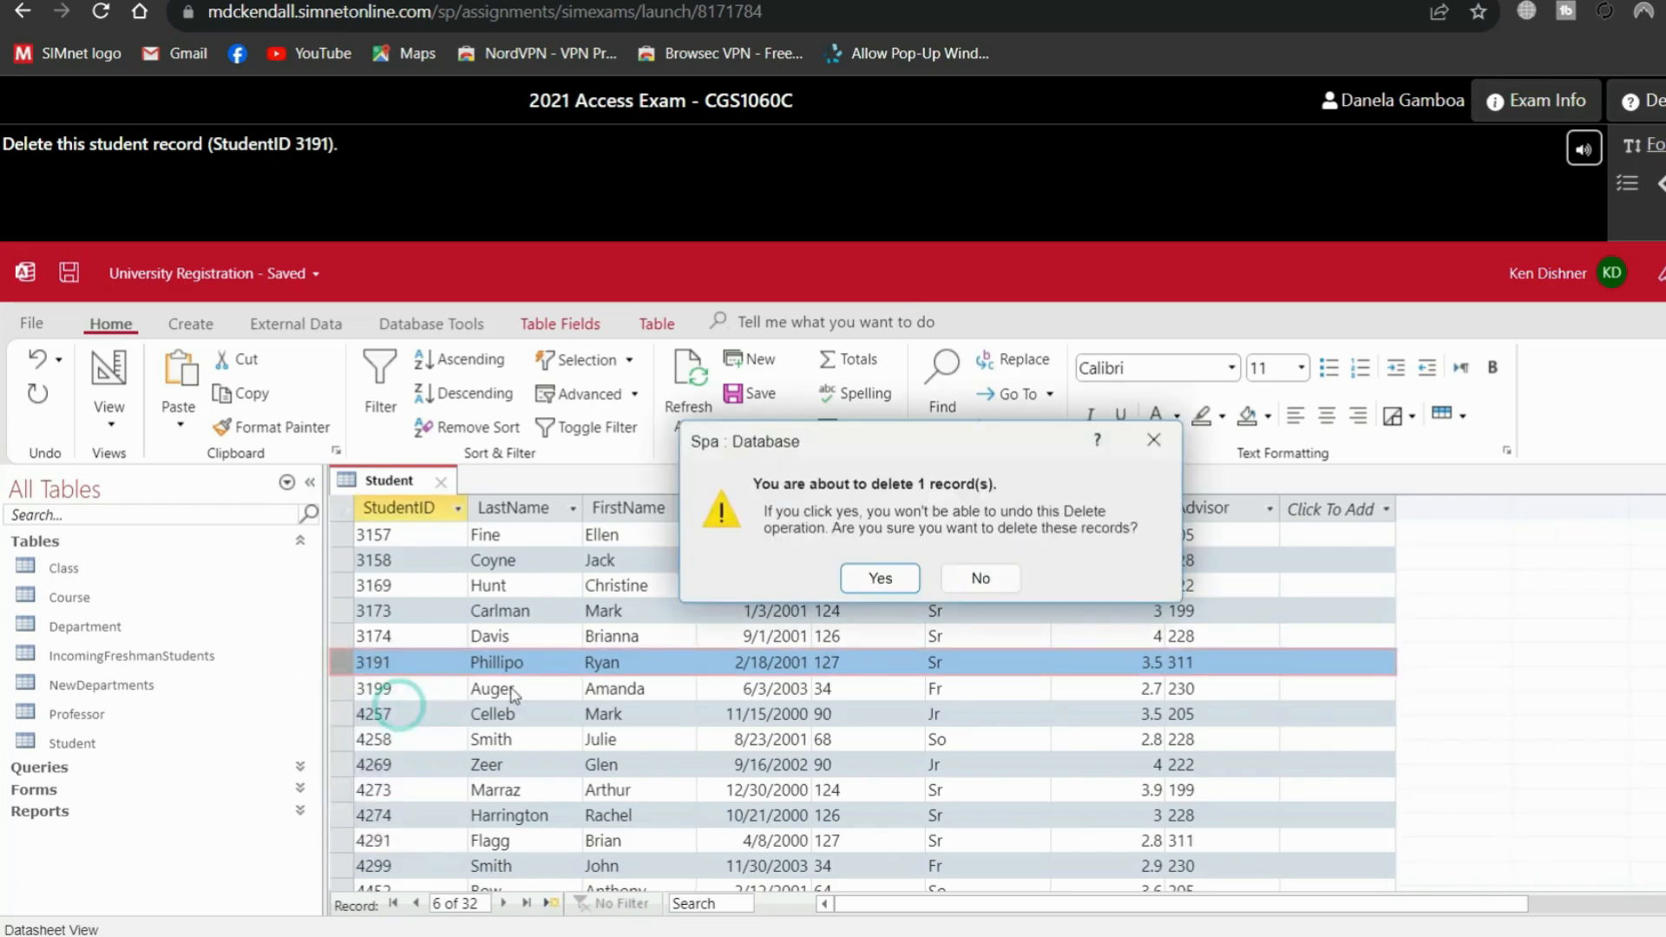
{"action": "left_click", "coordinate": [872, 579]}
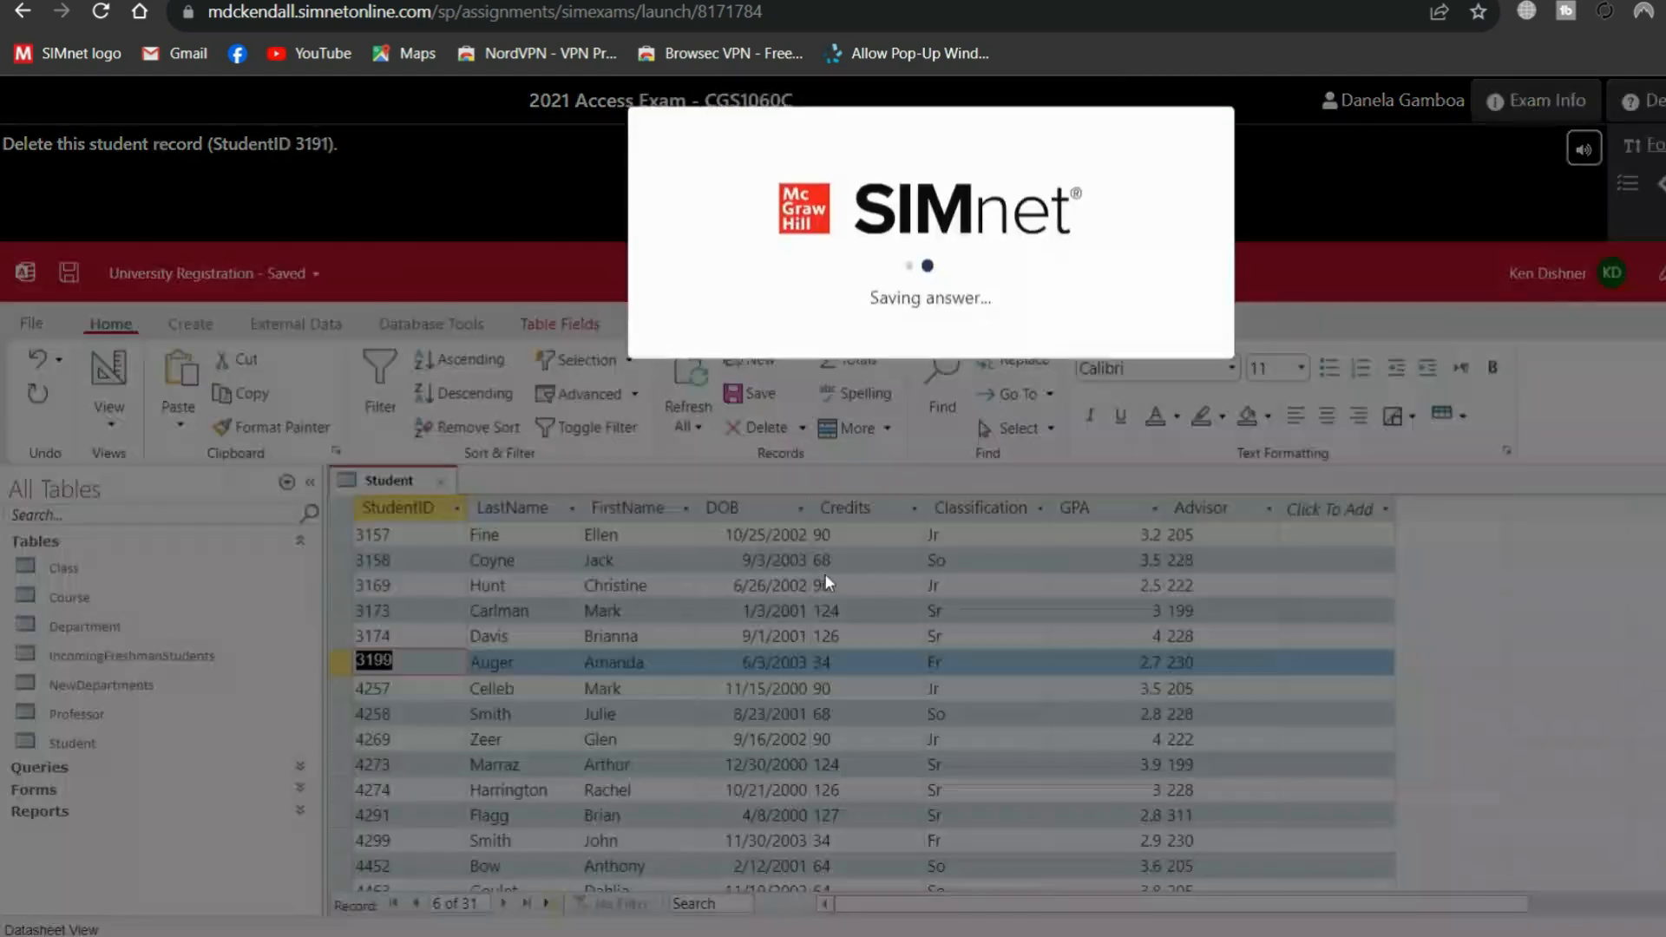
{"action": "left_click", "coordinate": [1202, 341]}
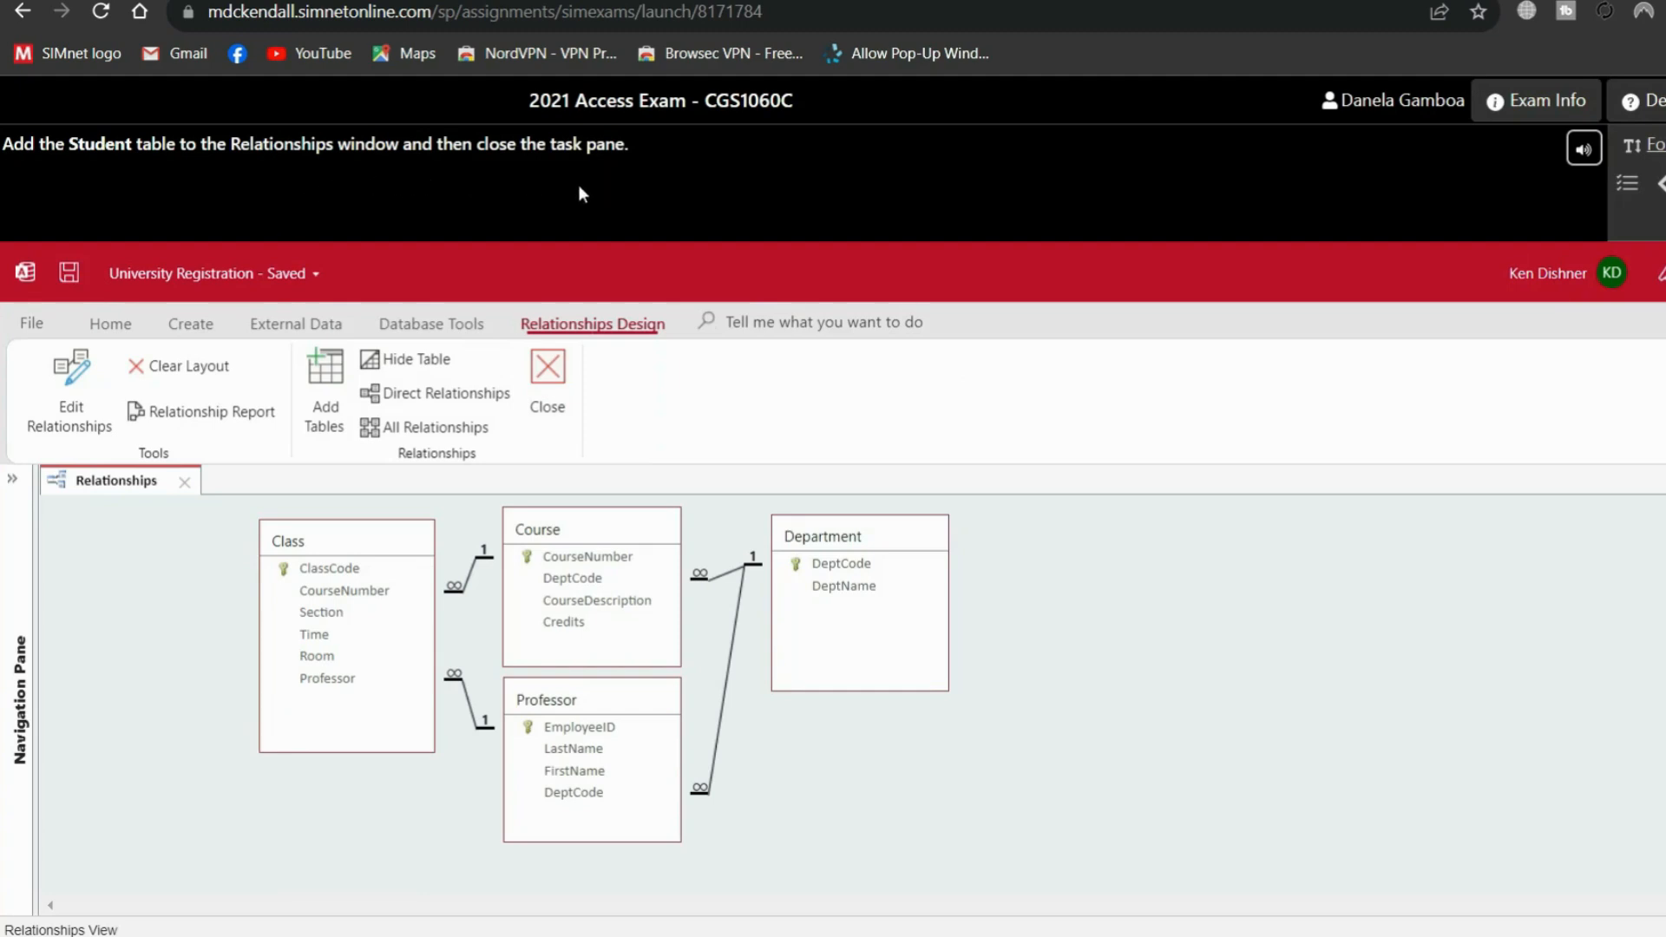
- Add the Student table to the Relationships window, and close both that window and the Add Tables pane
{"action": "left_click", "coordinate": [330, 420]}
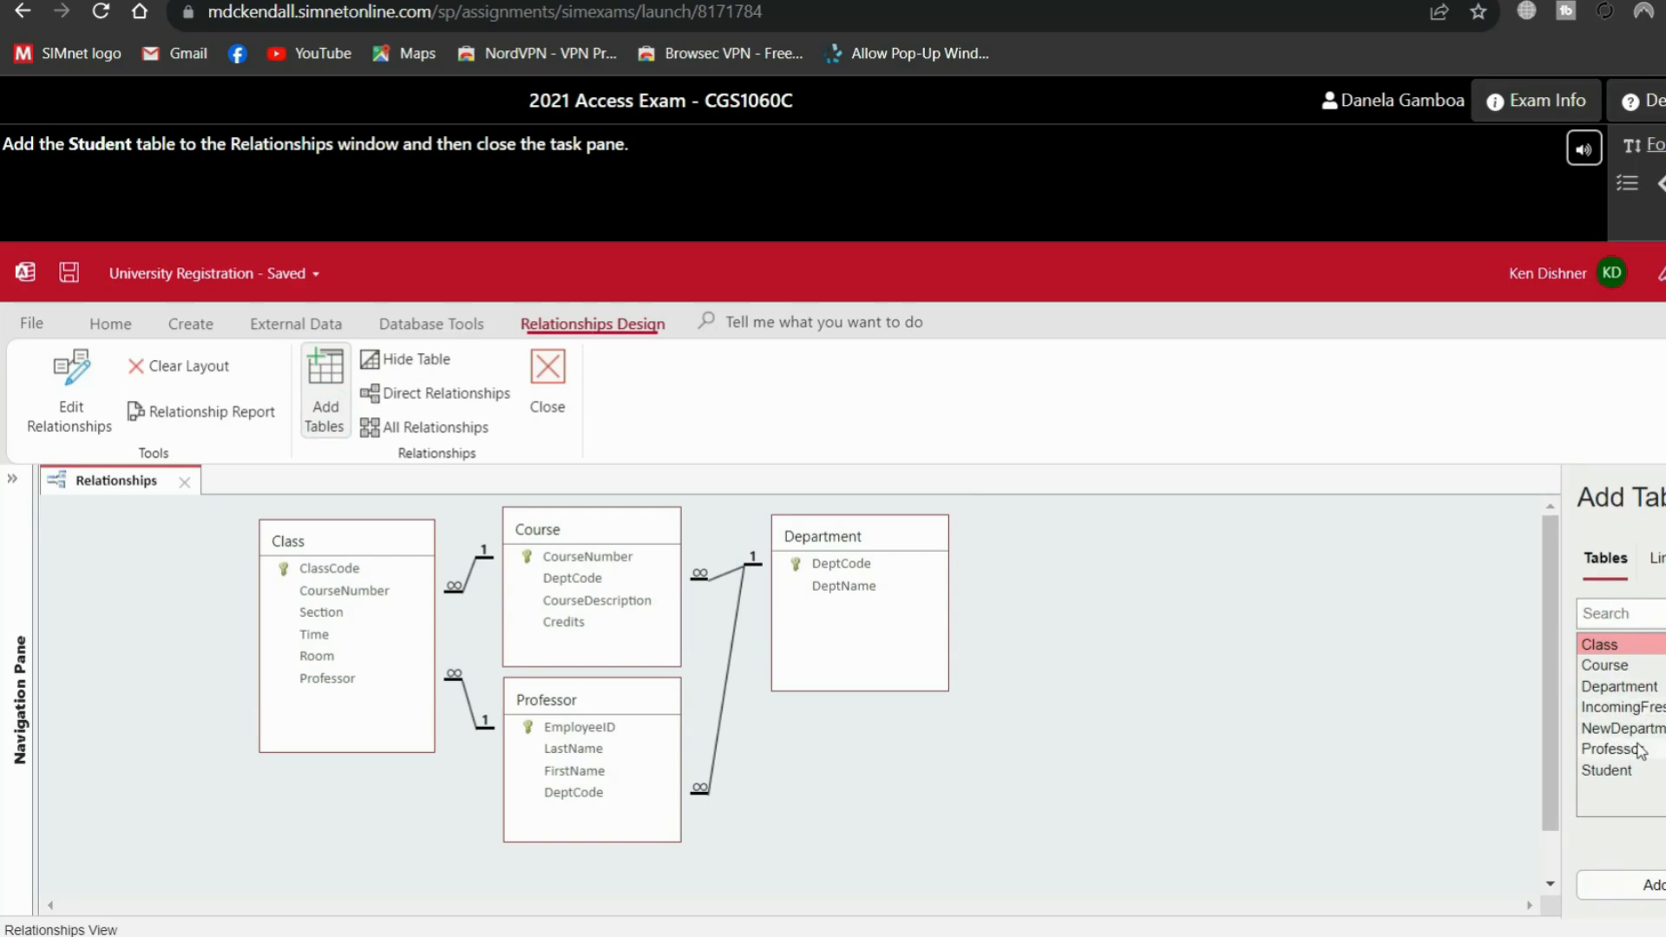
{"action": "double_click", "coordinate": [1628, 770]}
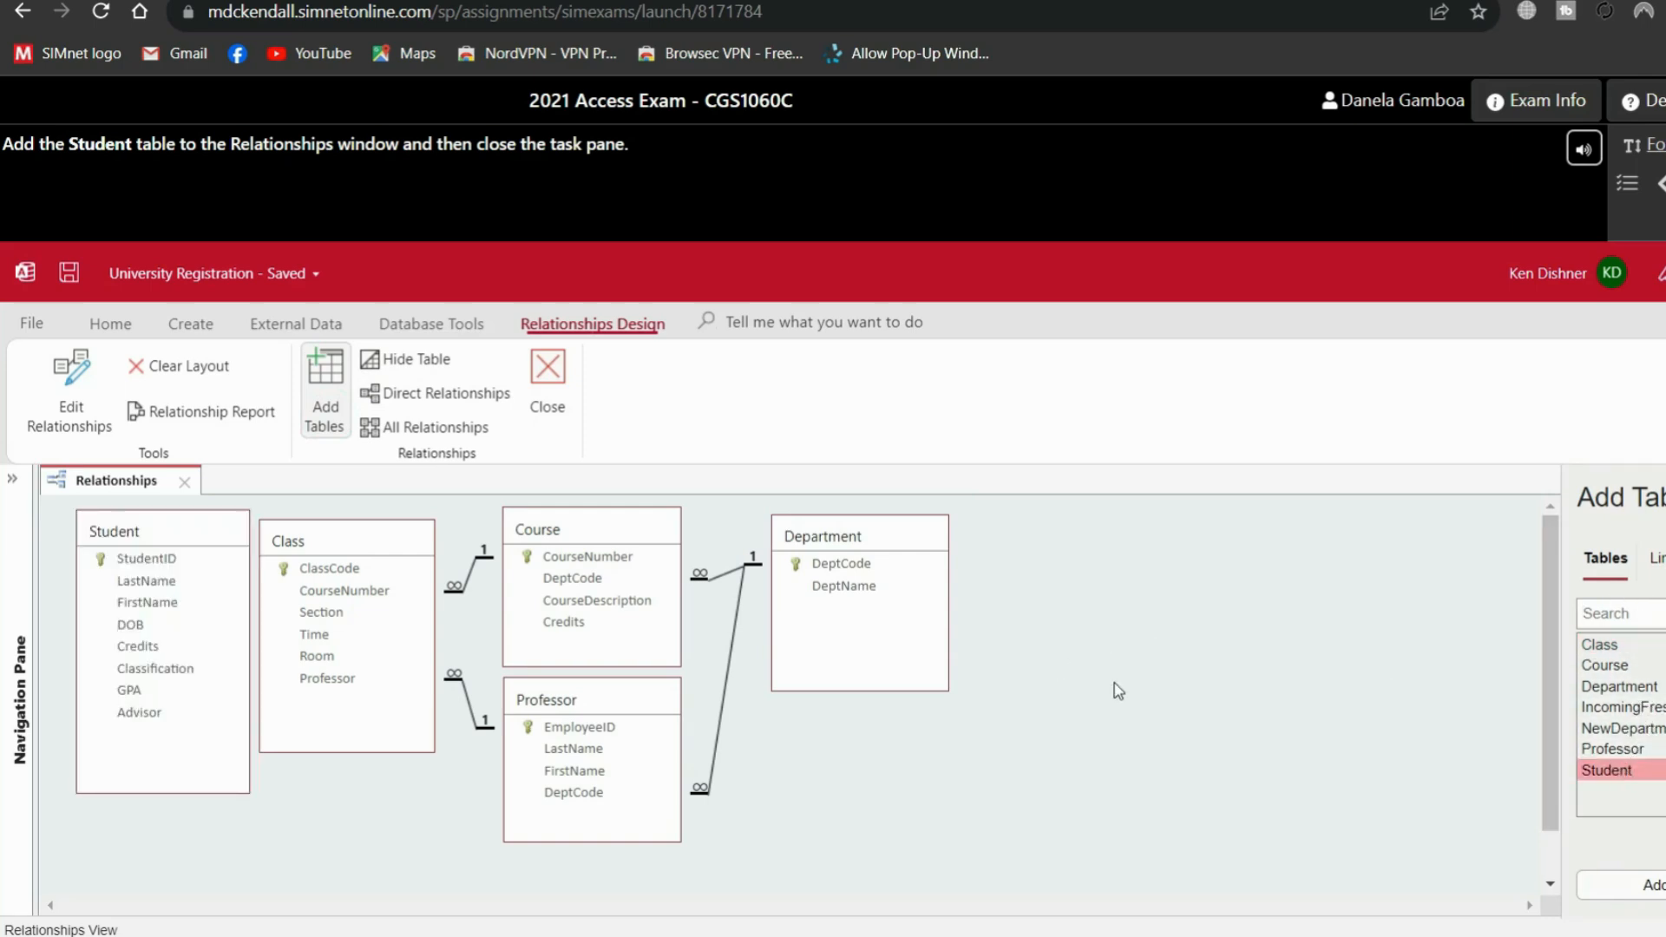
{"action": "left_click", "coordinate": [561, 394]}
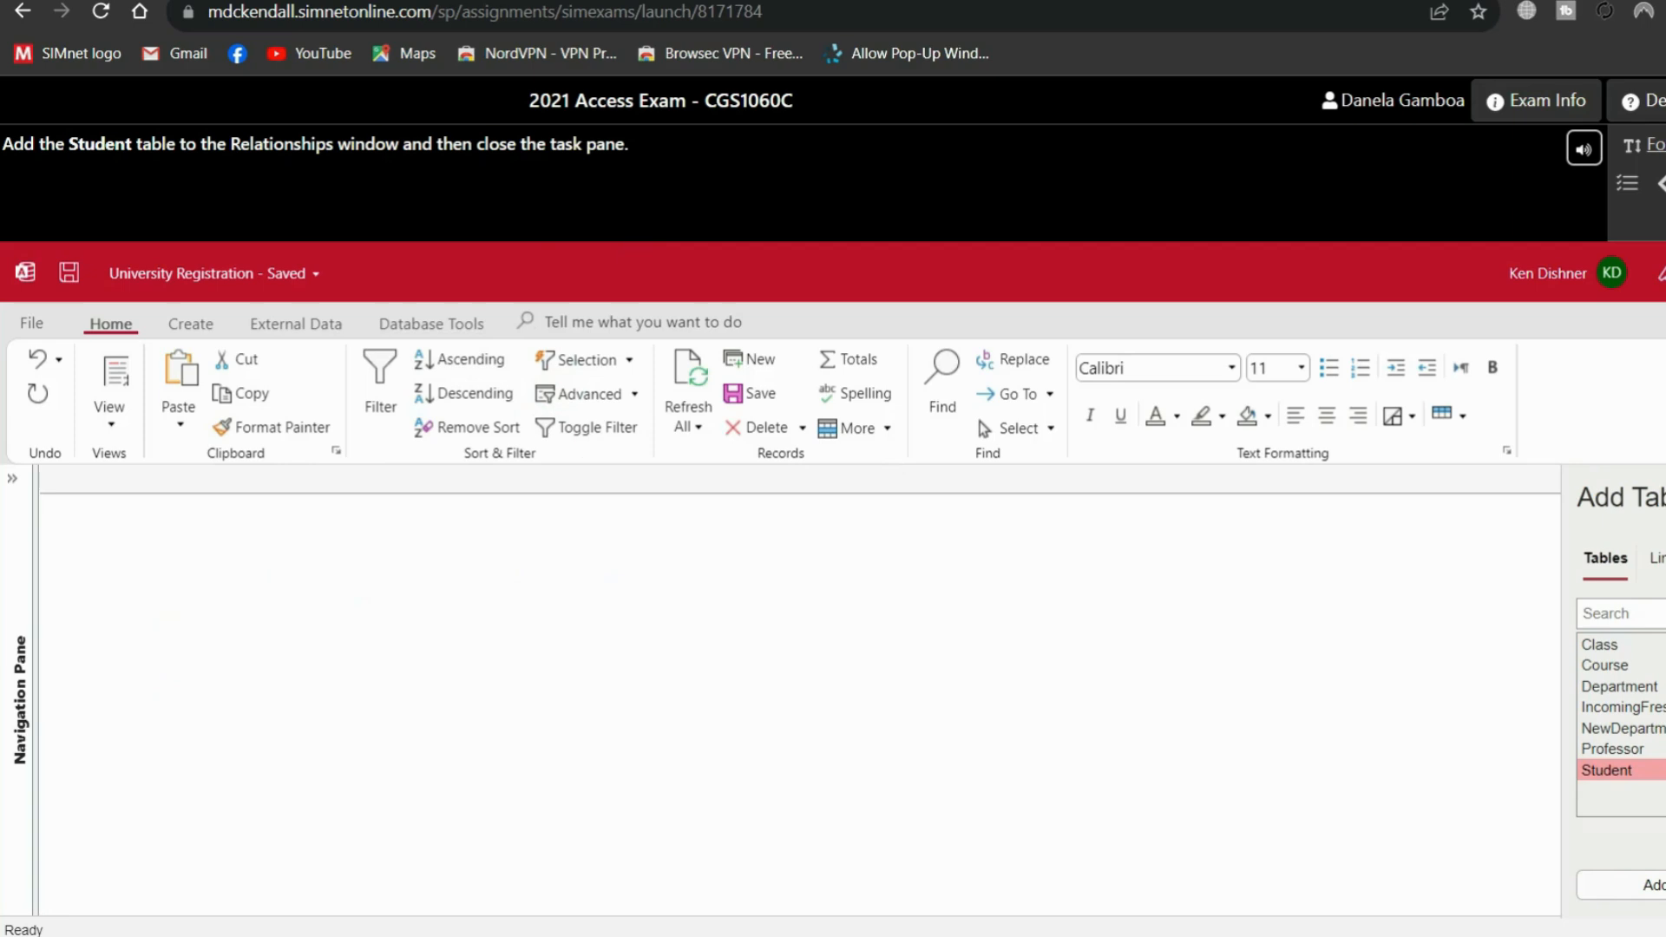
{"action": "left_click", "coordinate": [1665, 497]}
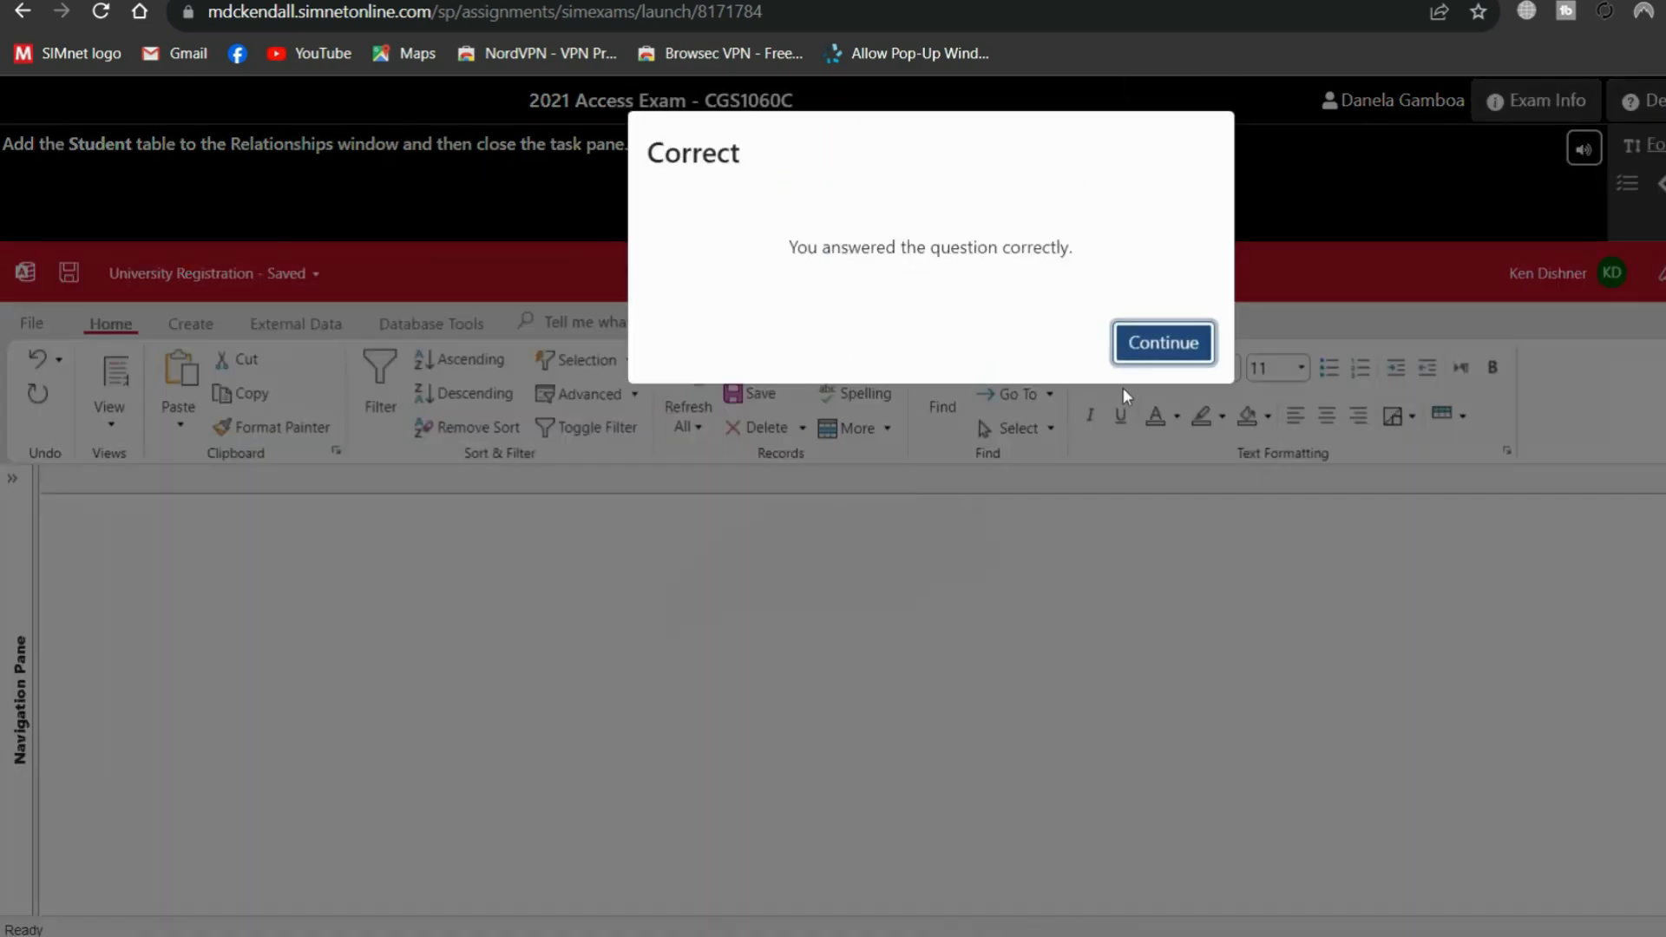
{"action": "left_click", "coordinate": [1131, 347]}
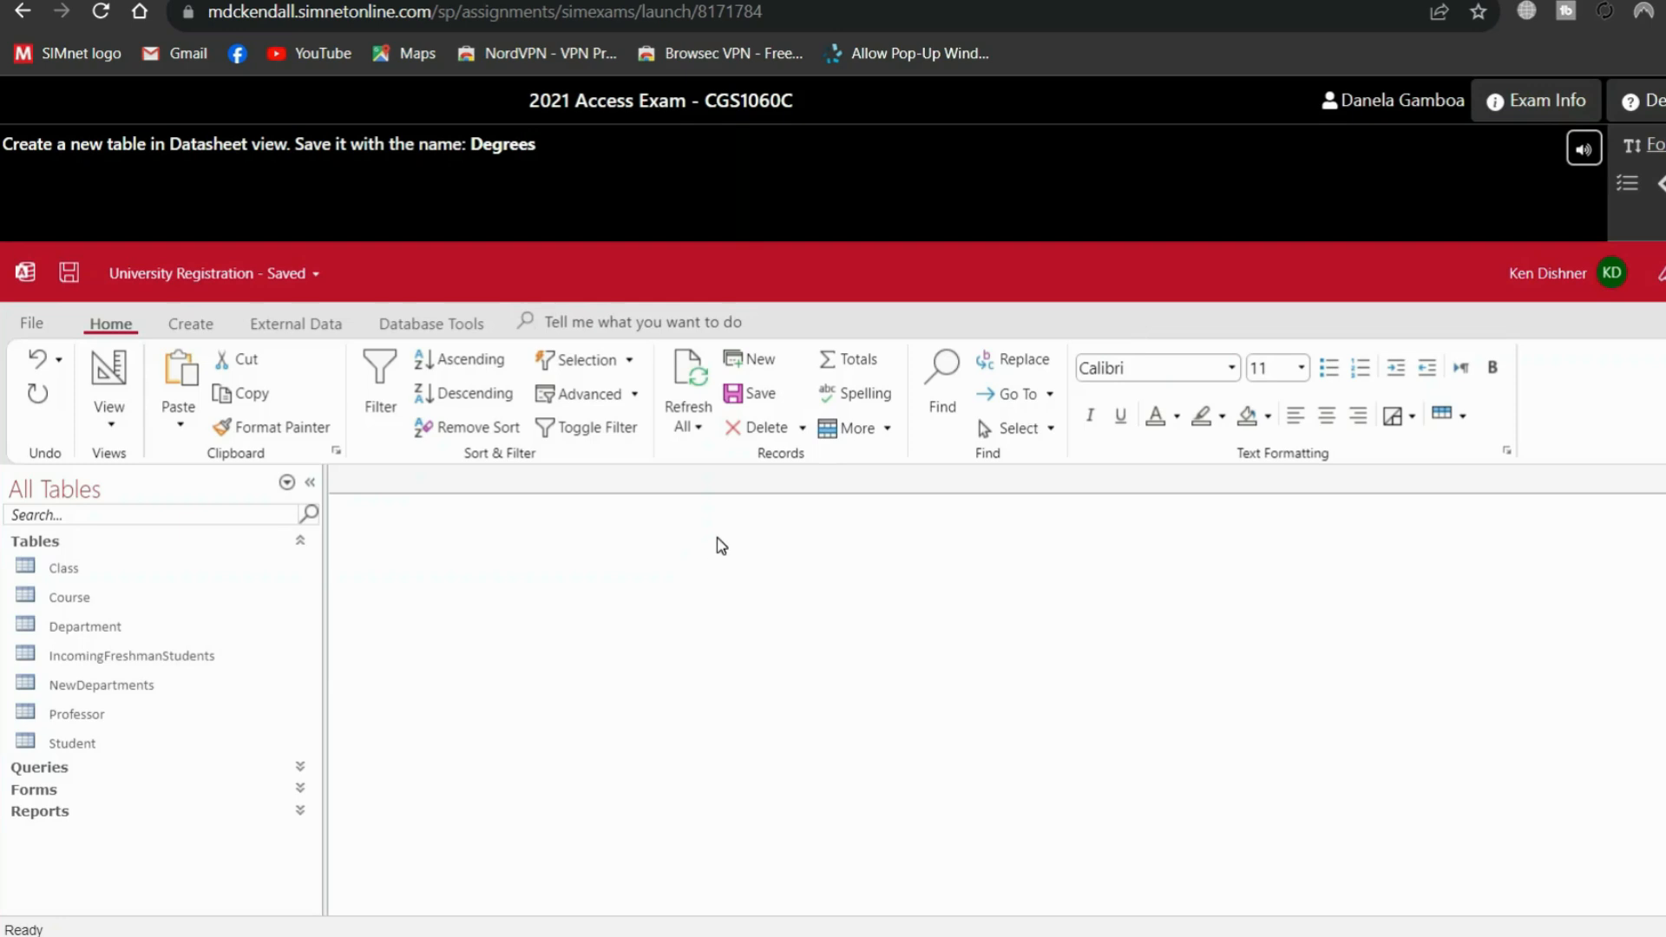
- Create a new table in Datasheet view and save it with the name Degrees
{"action": "left_click", "coordinate": [187, 326]}
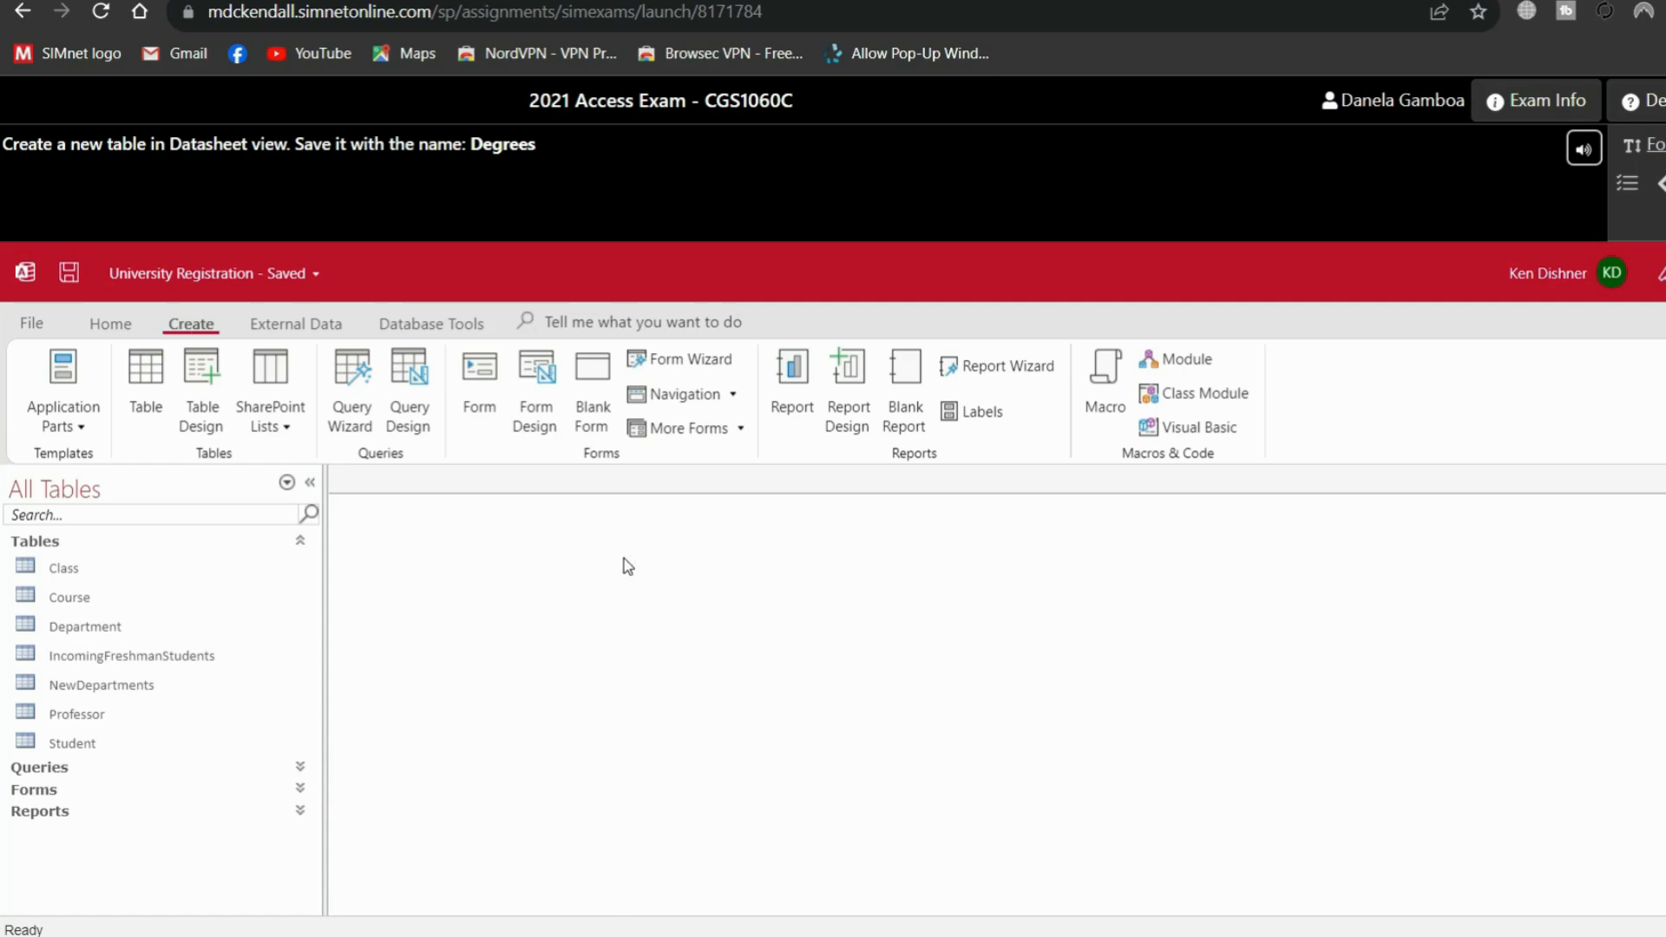
{"action": "left_click", "coordinate": [143, 407]}
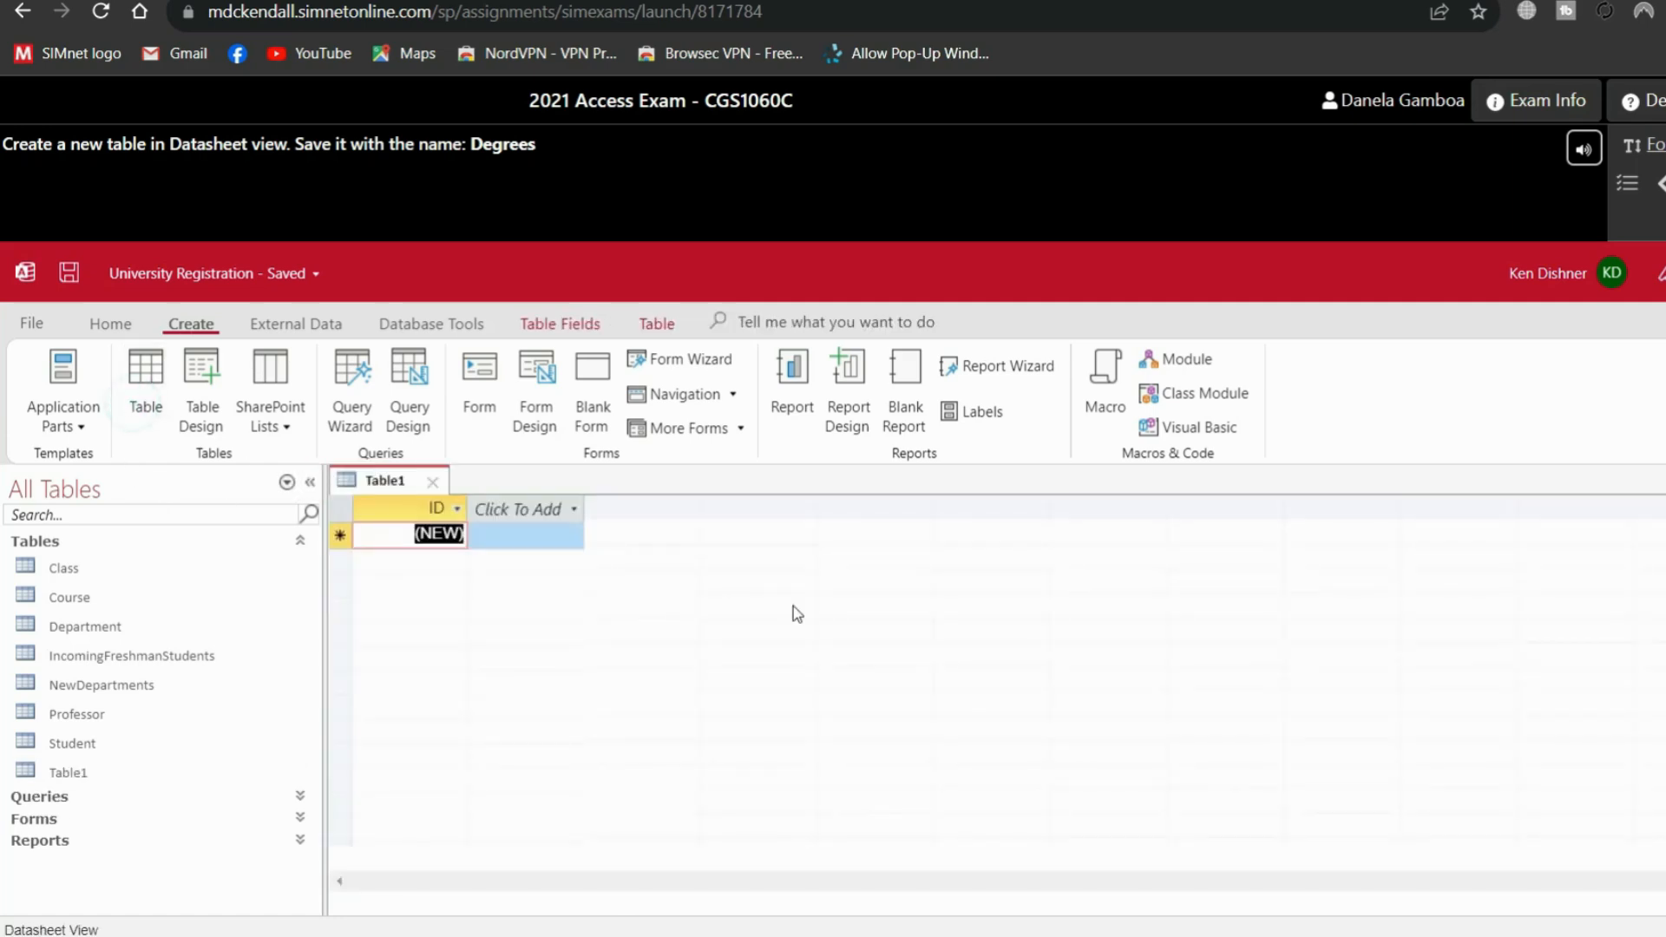
{"action": "right_click", "coordinate": [403, 484]}
{"action": "left_click", "coordinate": [410, 496]}
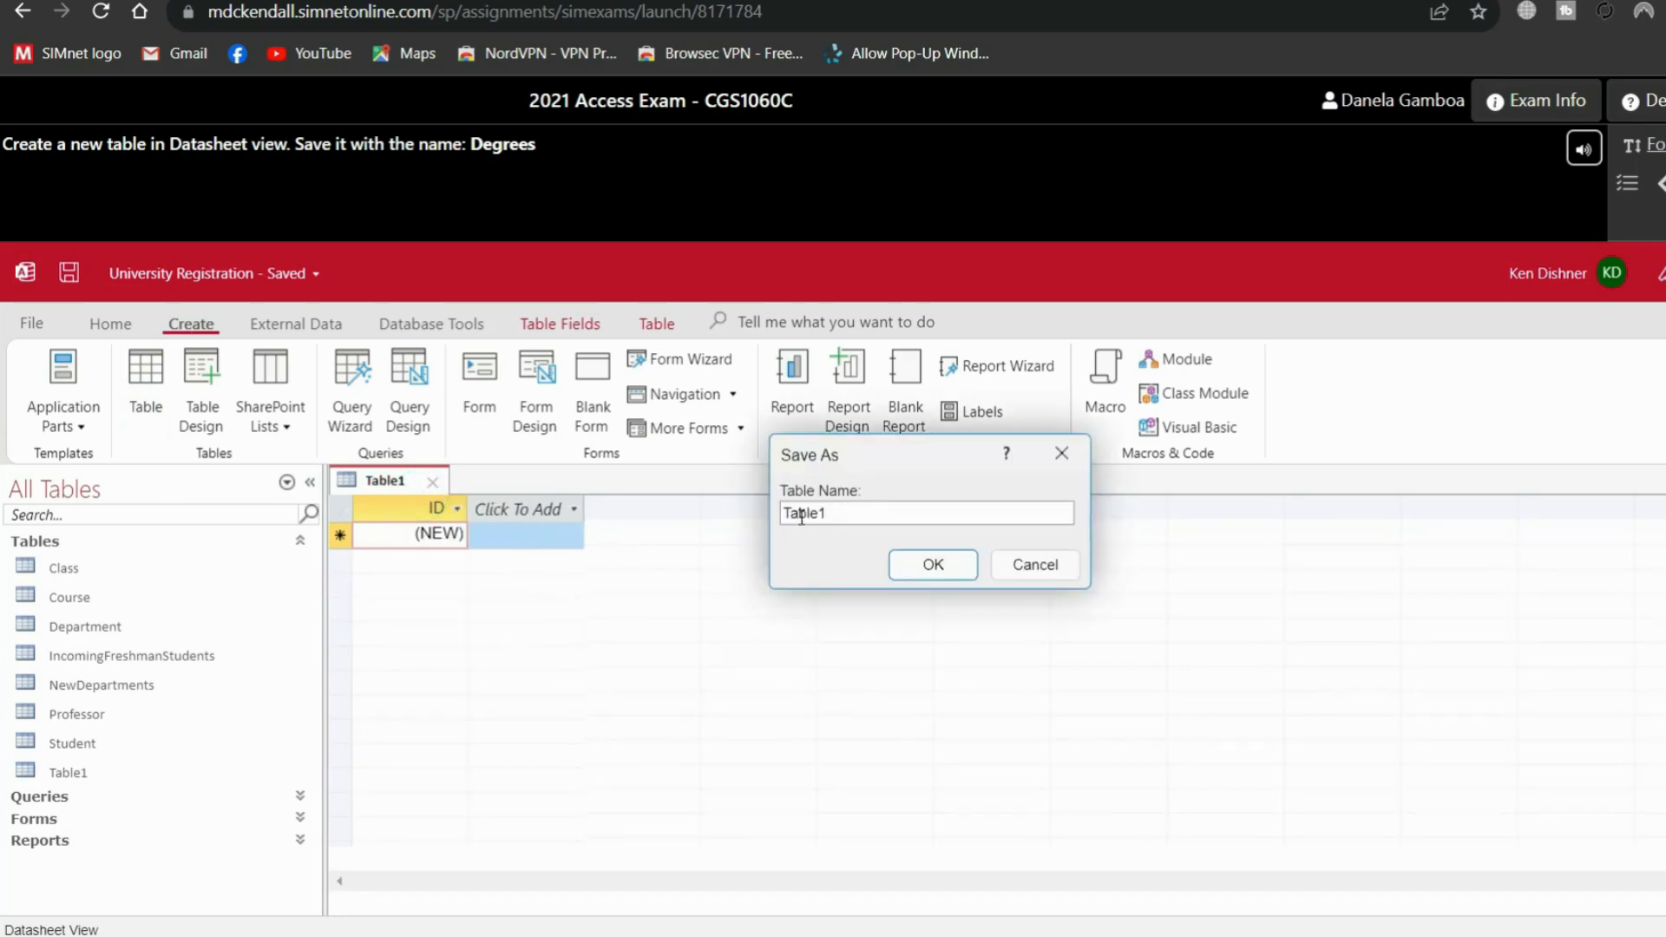
{"action": "double_click", "coordinate": [899, 521]}
{"action": "type", "text": "Degrees"}
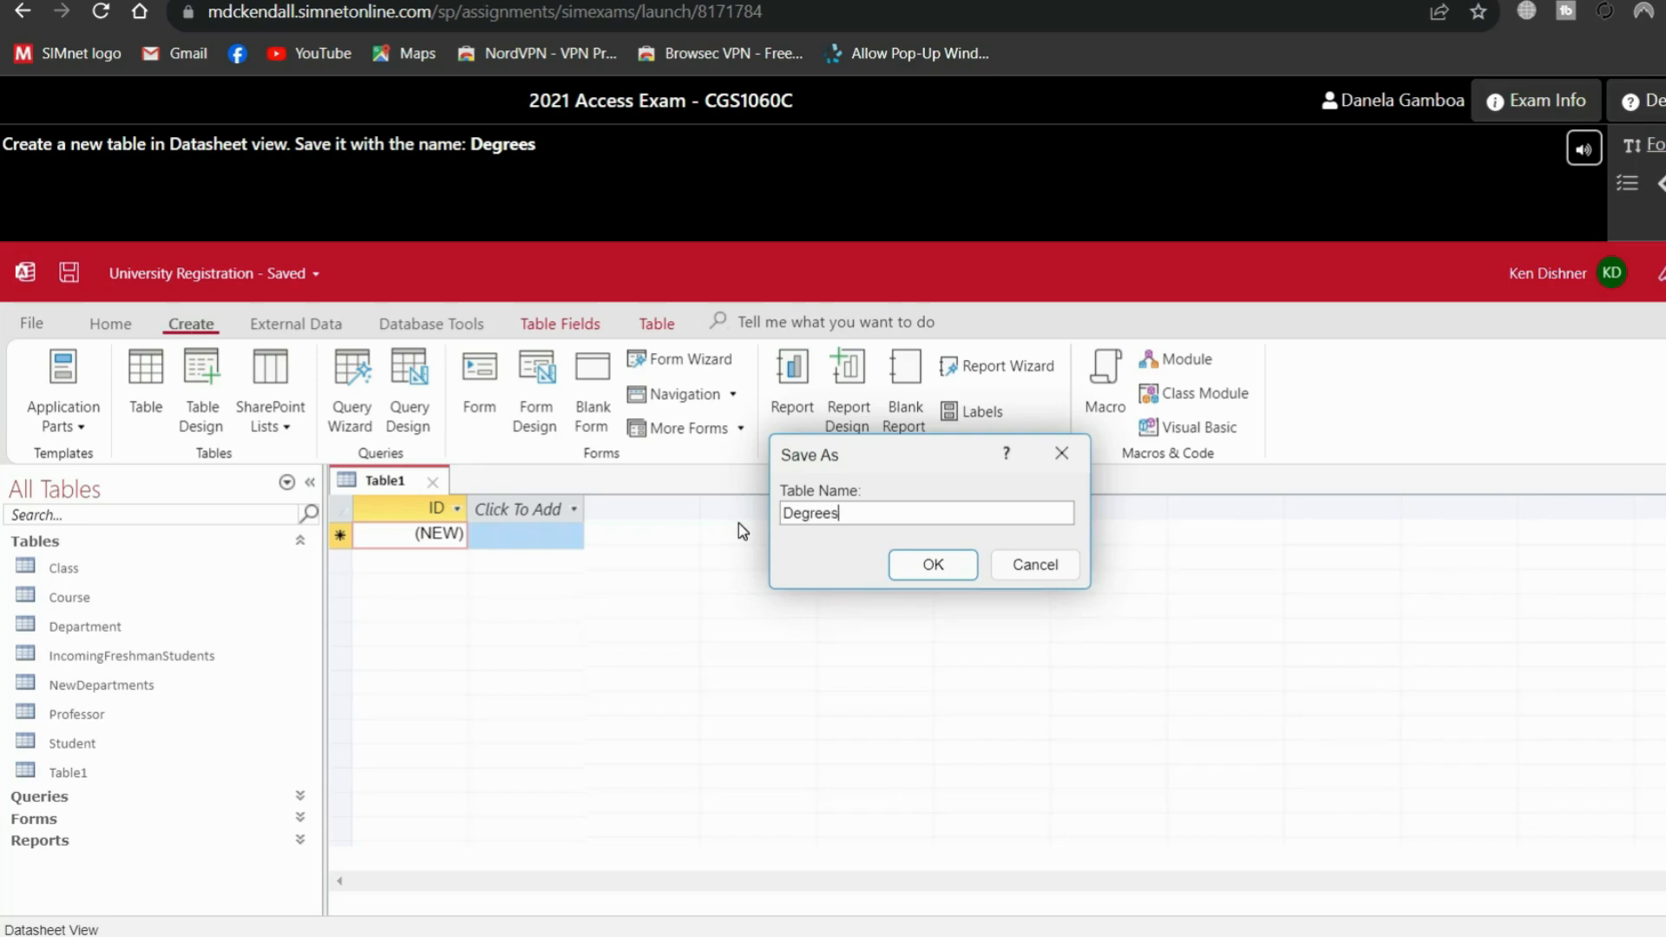
{"action": "left_click", "coordinate": [949, 567]}
{"action": "left_click", "coordinate": [1148, 345]}
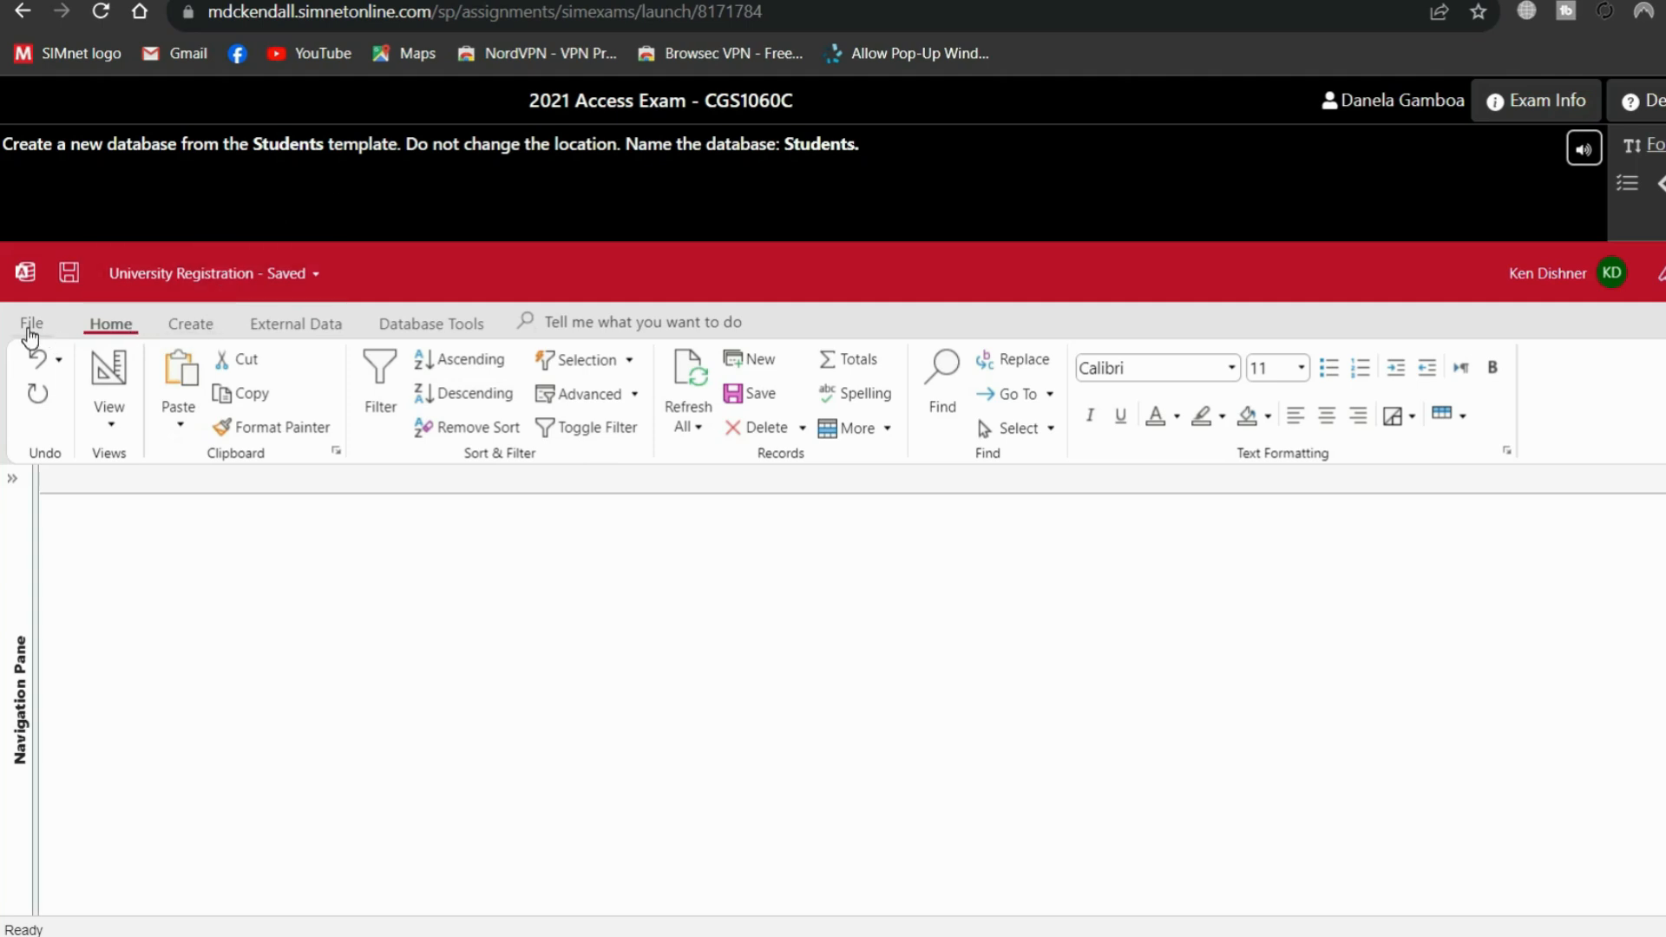
- Create a new database from the Students template, naming it Students and keeping the default location
{"action": "left_click", "coordinate": [30, 330]}
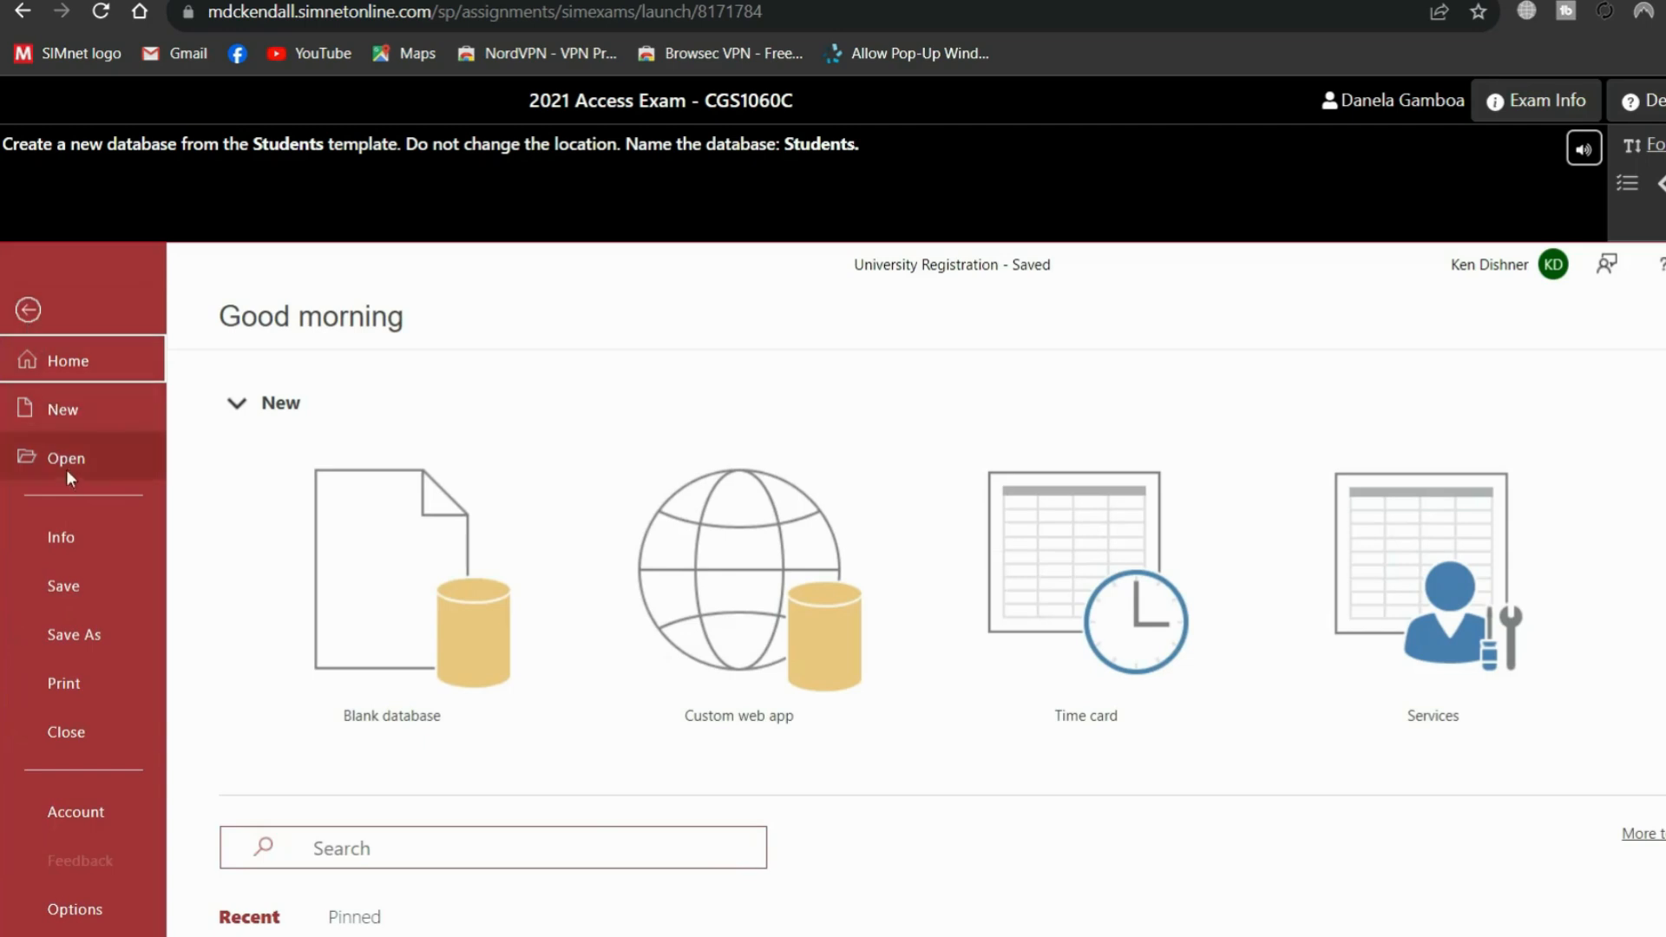
{"action": "left_click", "coordinate": [86, 414]}
{"action": "scroll", "coordinate": [789, 707], "scroll_direction": "down", "scroll_amount": 5}
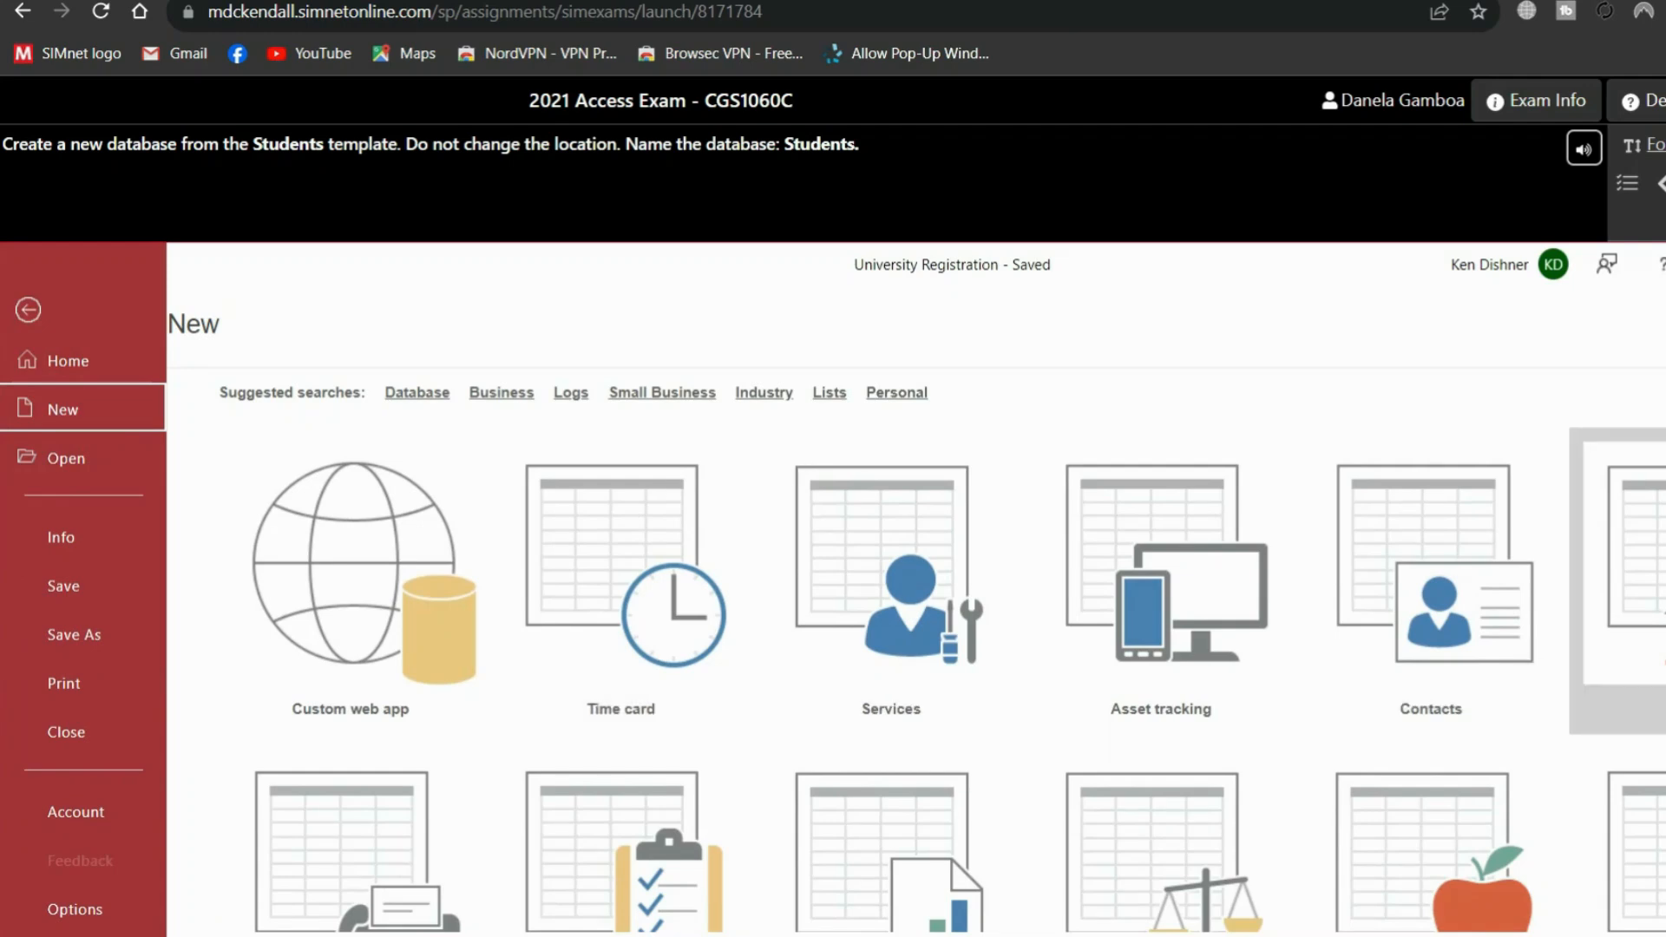
{"action": "left_click", "coordinate": [1661, 582]}
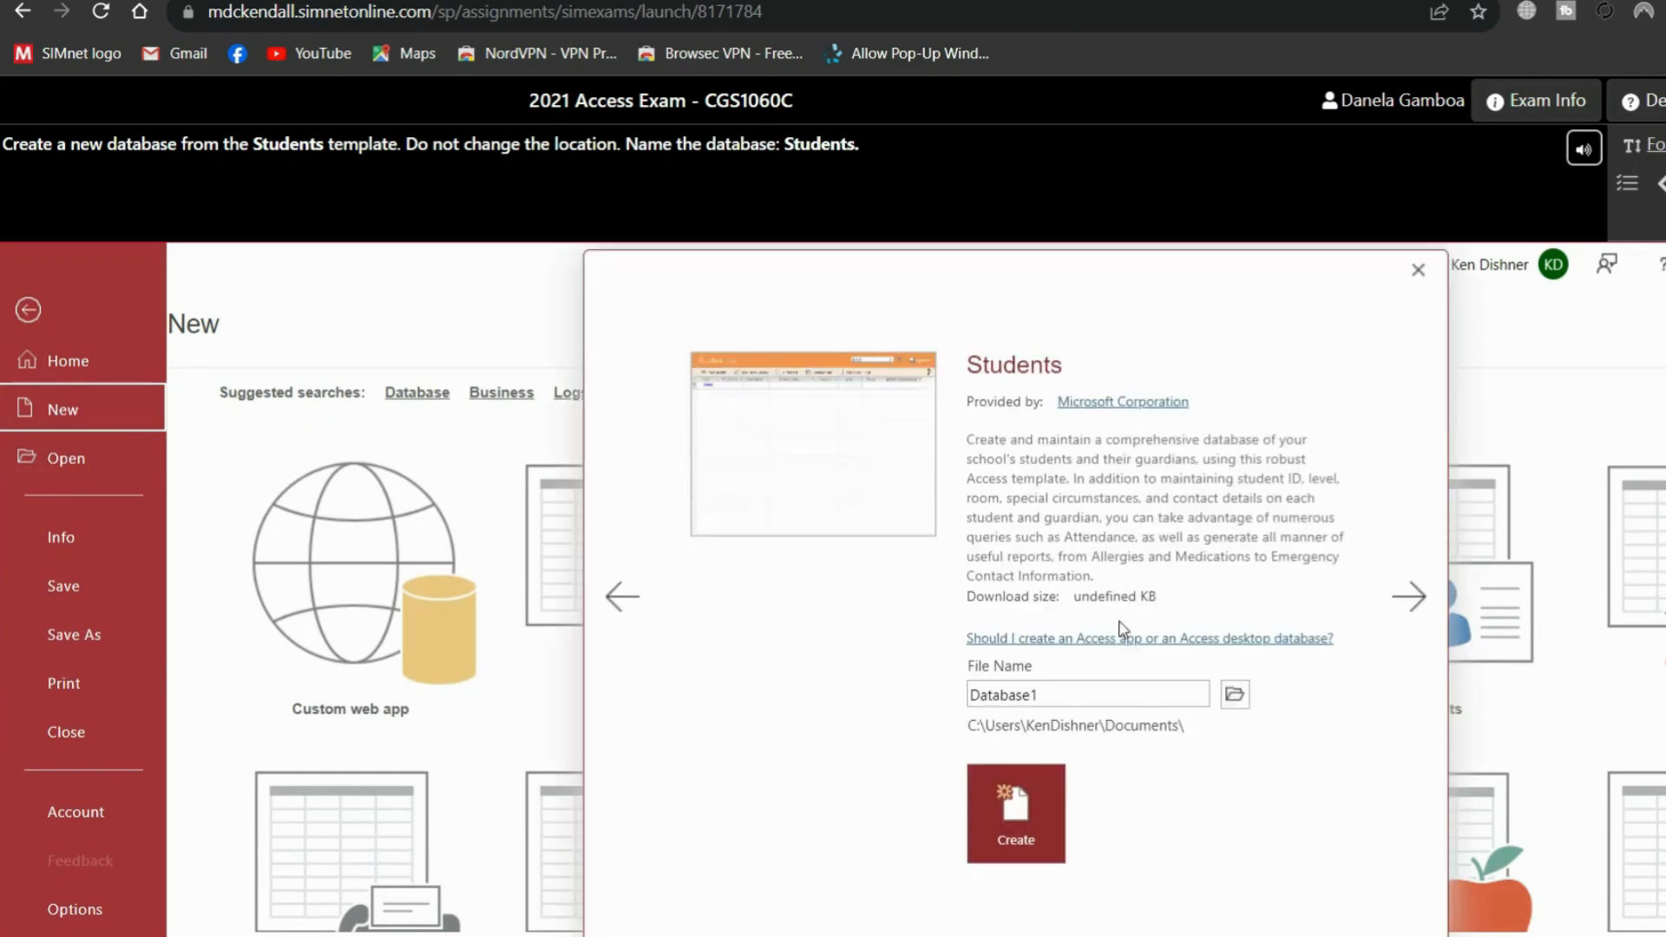
{"action": "double_click", "coordinate": [1053, 692]}
{"action": "type", "text": "Students"}
{"action": "left_click", "coordinate": [1026, 800]}
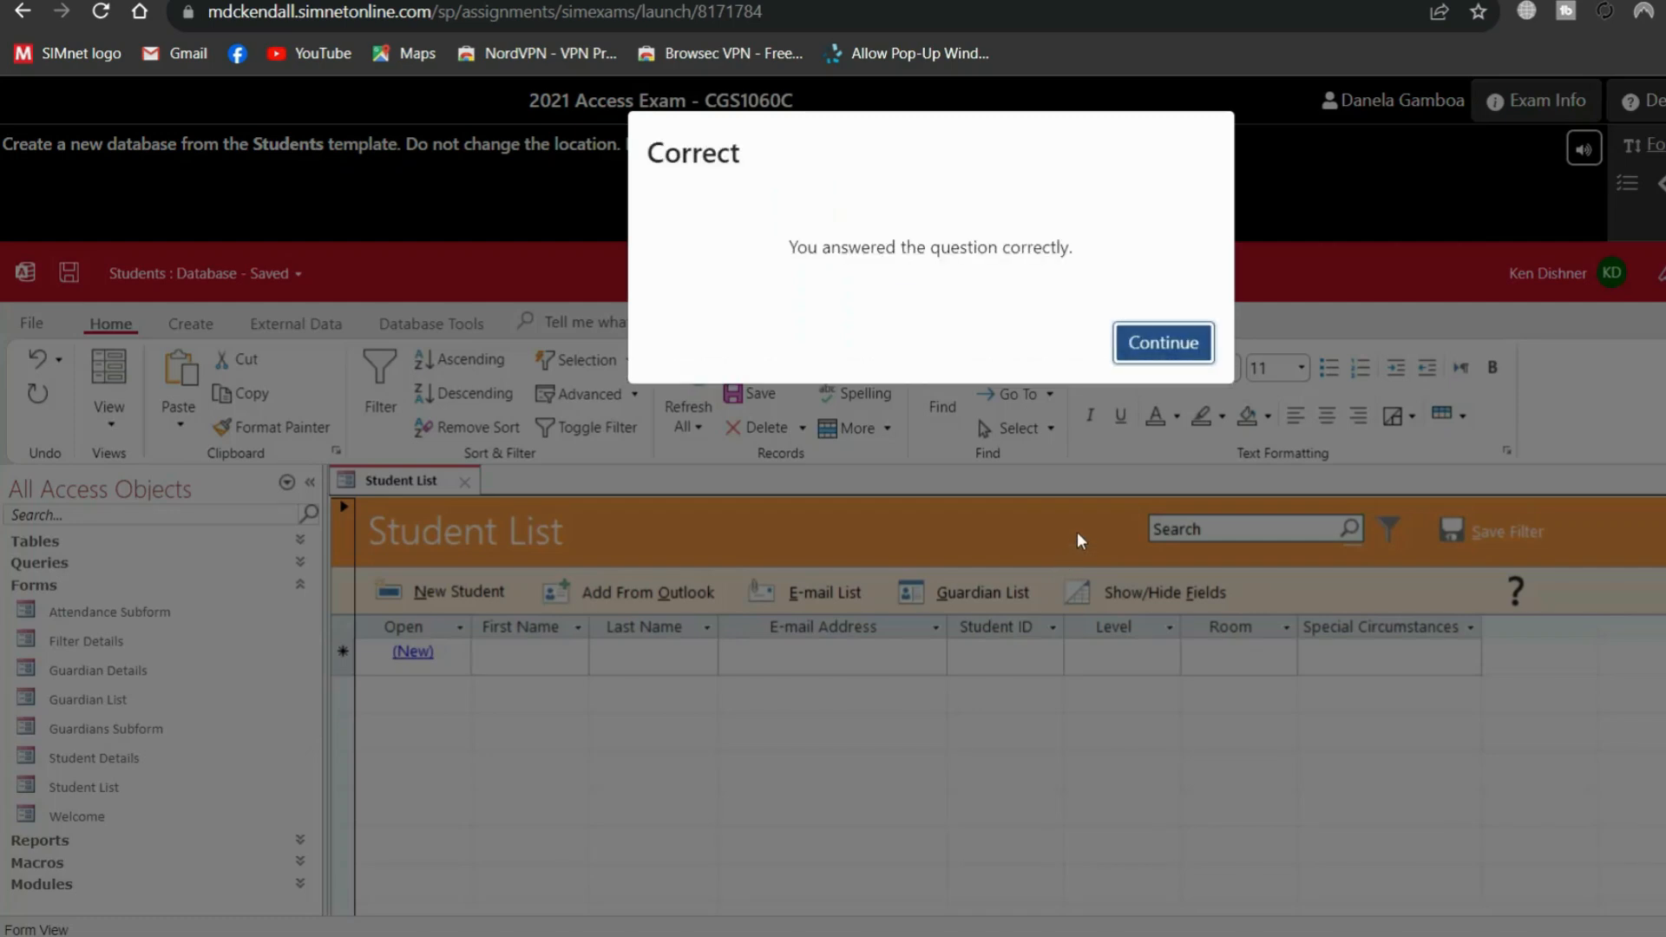
- Continue past the last question and submit the exam for grading
{"action": "left_click", "coordinate": [1167, 343]}
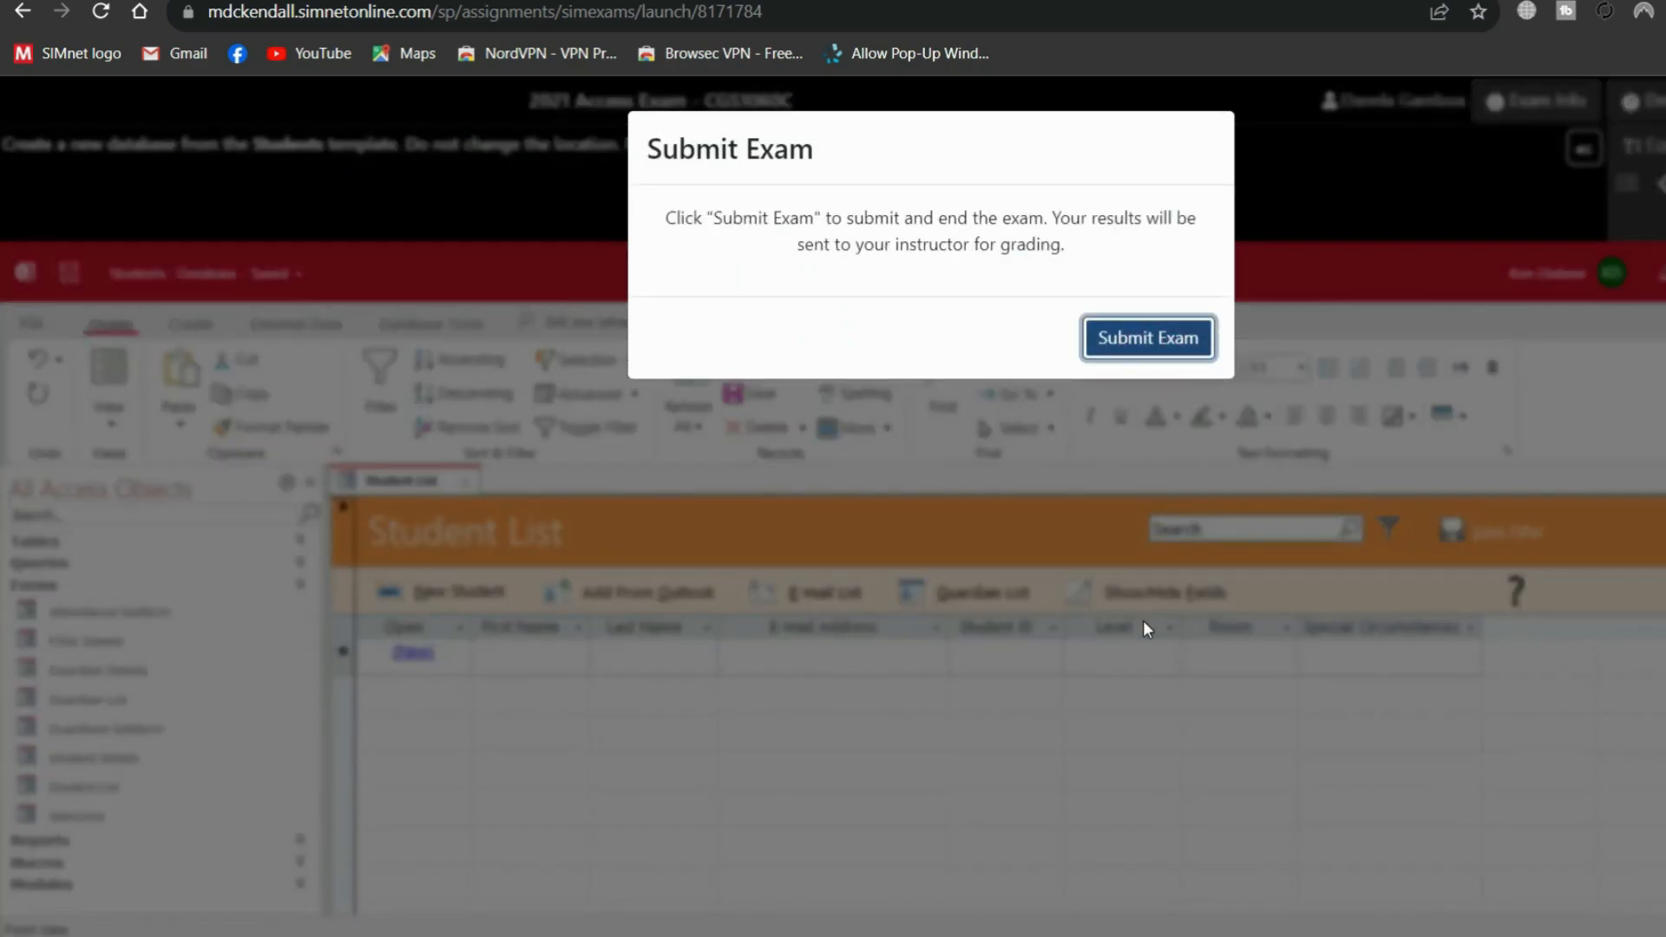
{"action": "left_click", "coordinate": [1140, 347]}
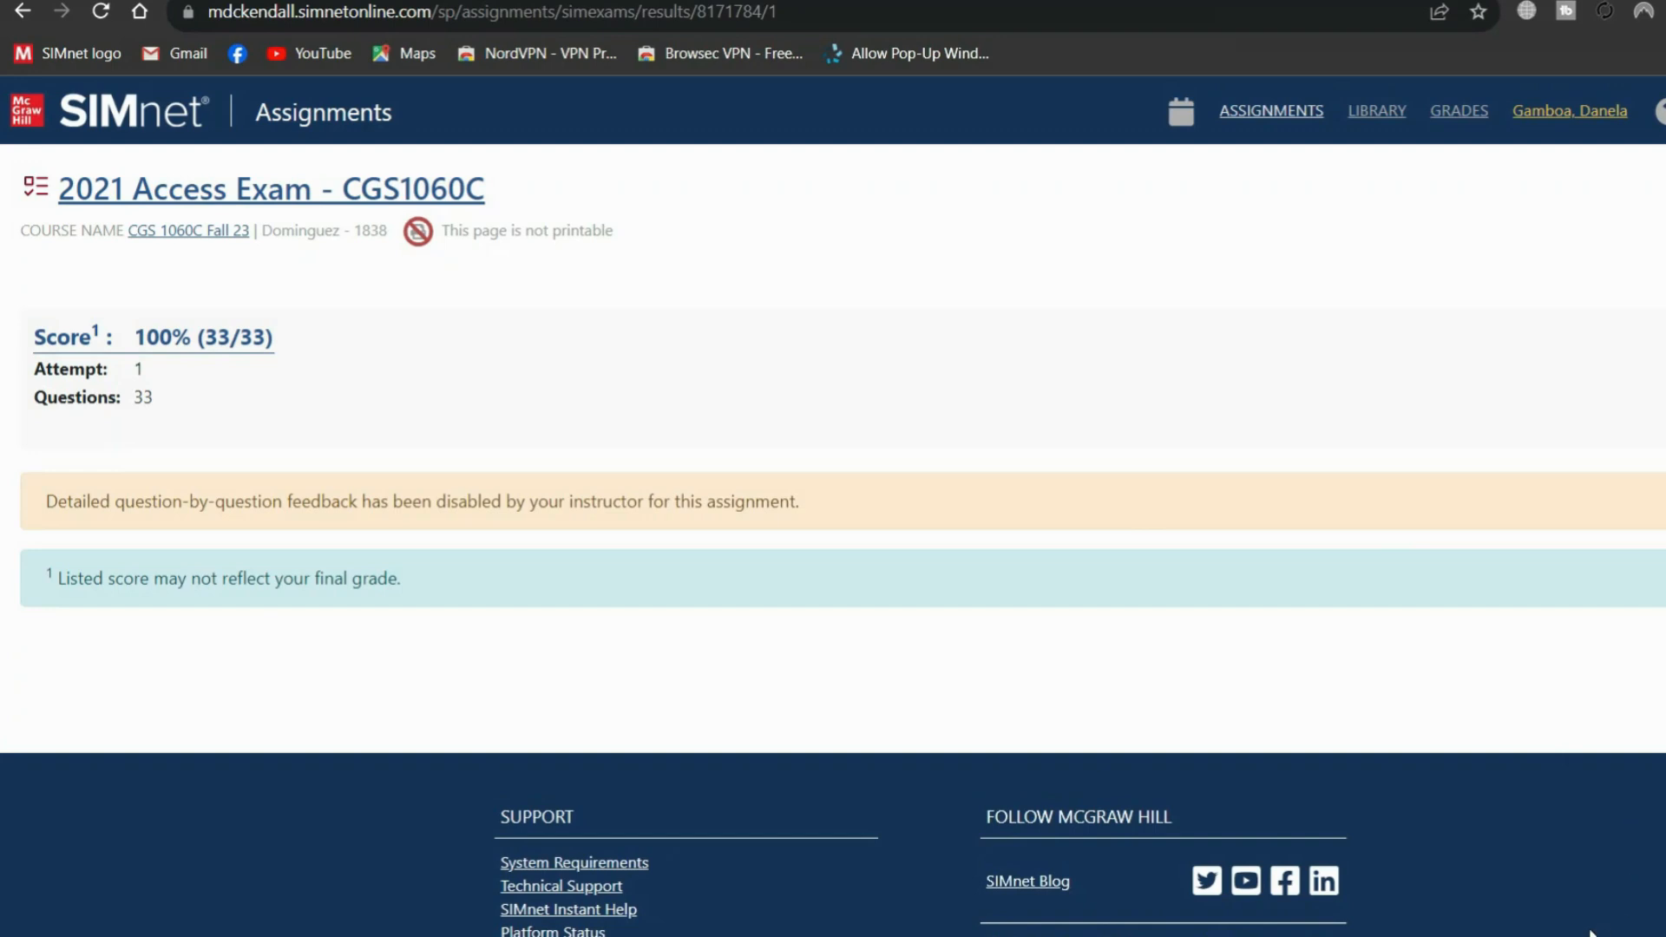
{"action": "left_click", "coordinate": [1560, 935]}
{"action": "left_click", "coordinate": [1584, 877]}
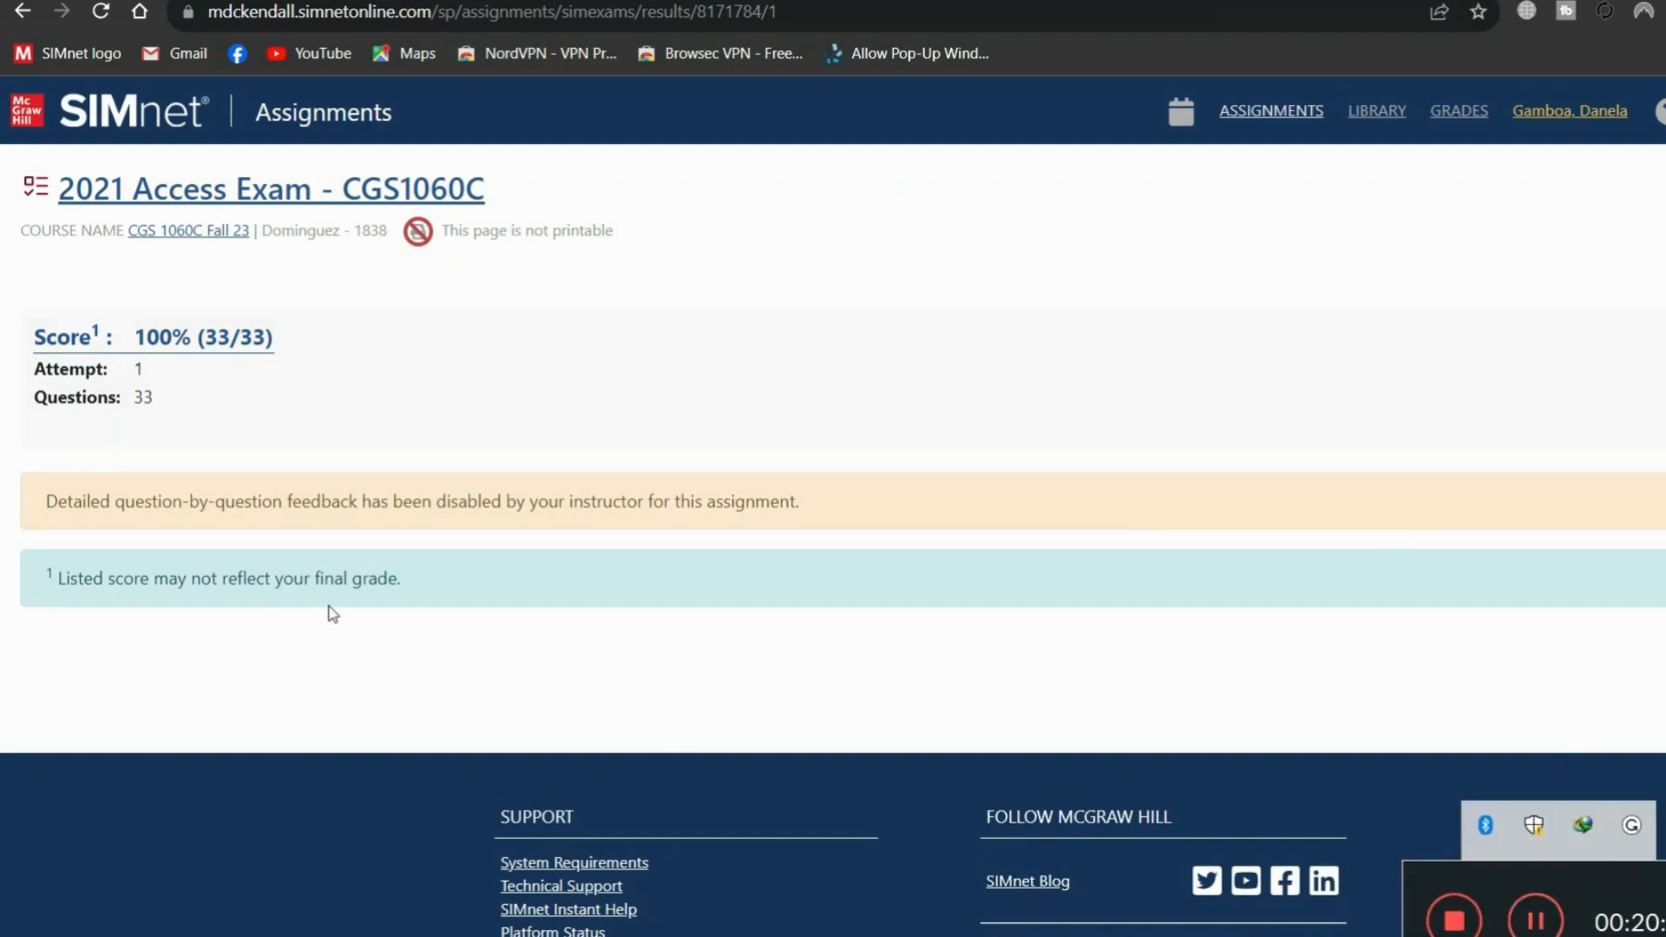
- Review the exam's score, title, number of questions and allowed attempts
{"action": "left_click_drag", "start_coordinate": [26, 334], "coordinate": [304, 340]}
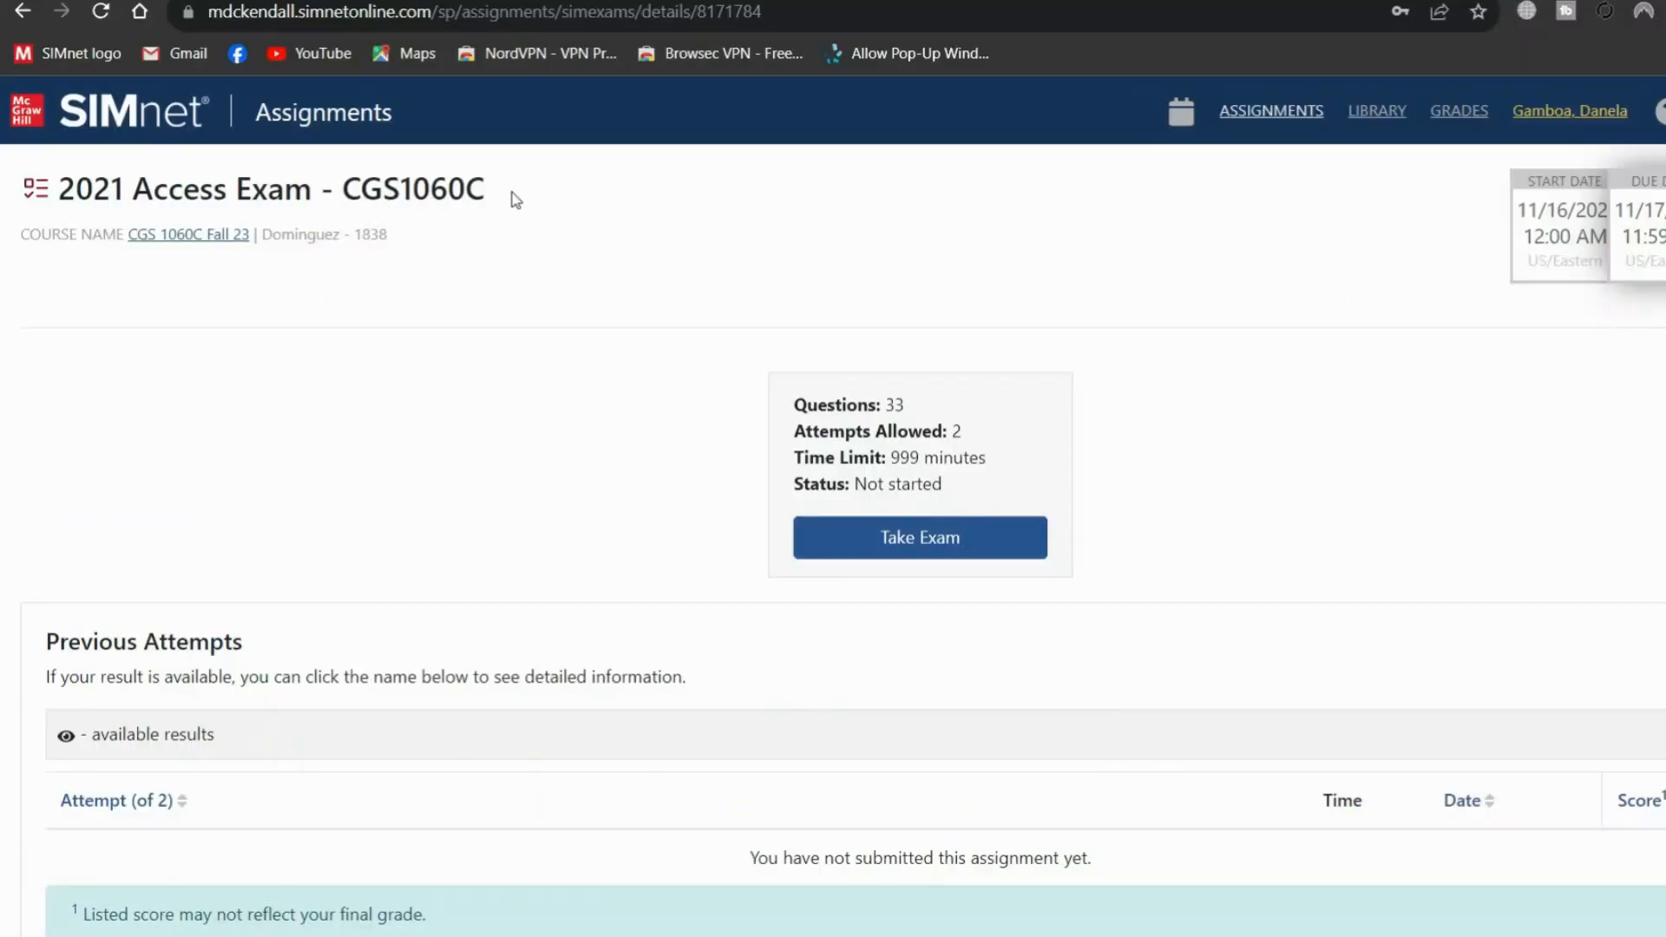
{"action": "left_click_drag", "start_coordinate": [511, 192], "coordinate": [65, 190]}
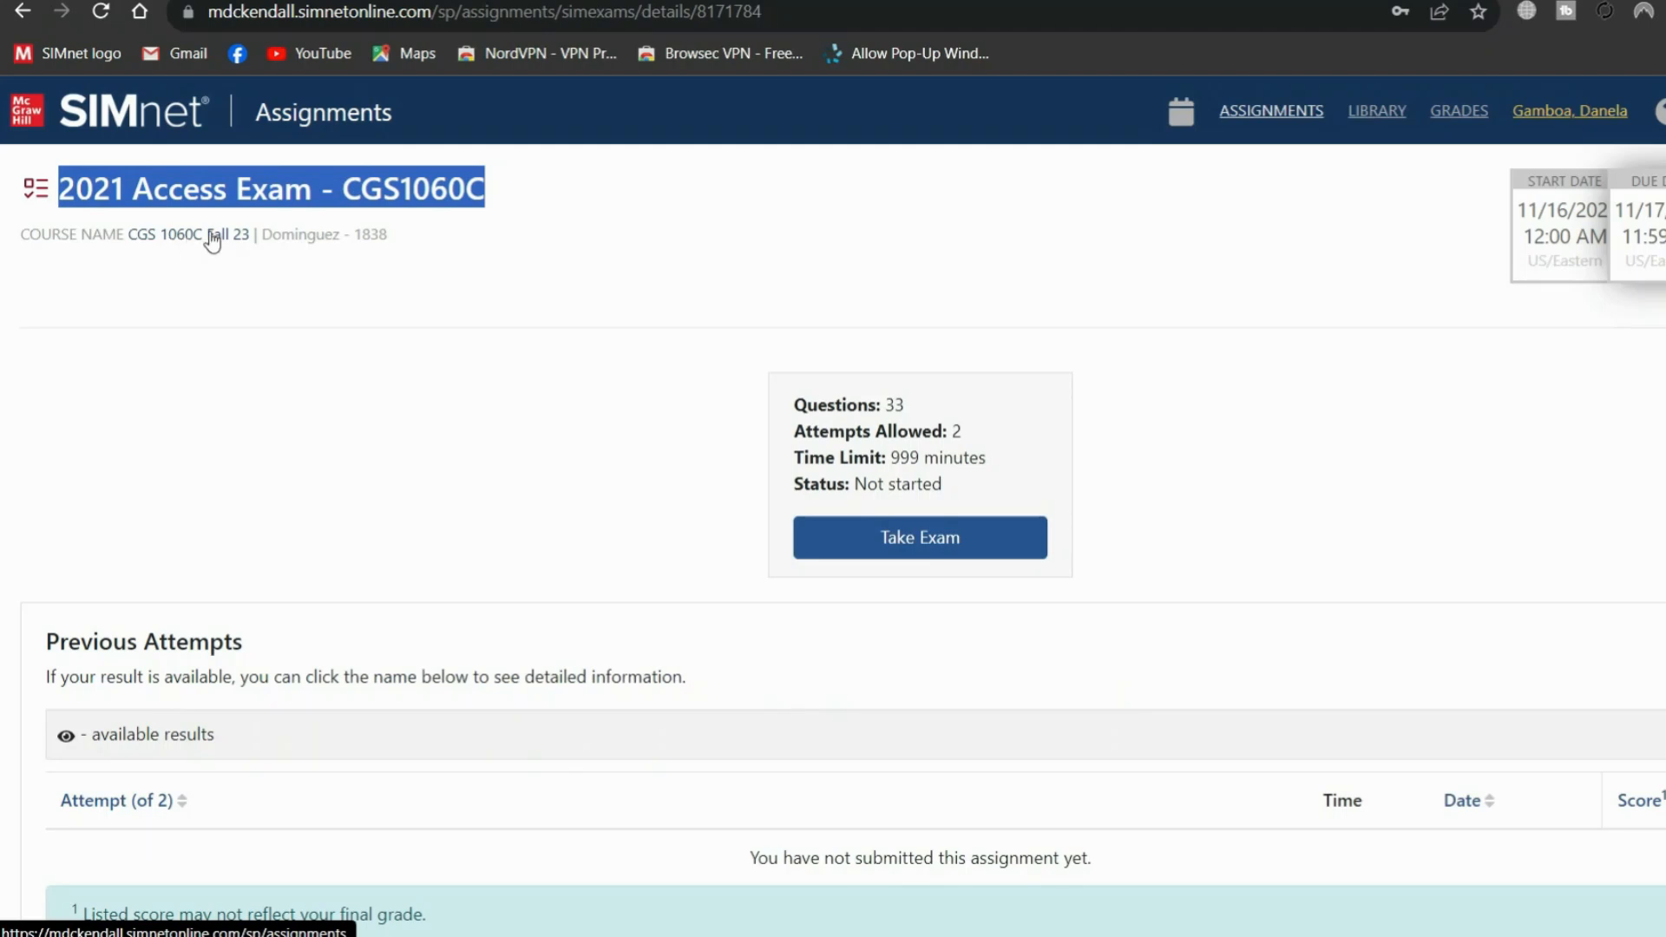
{"action": "left_click_drag", "start_coordinate": [790, 404], "coordinate": [938, 417]}
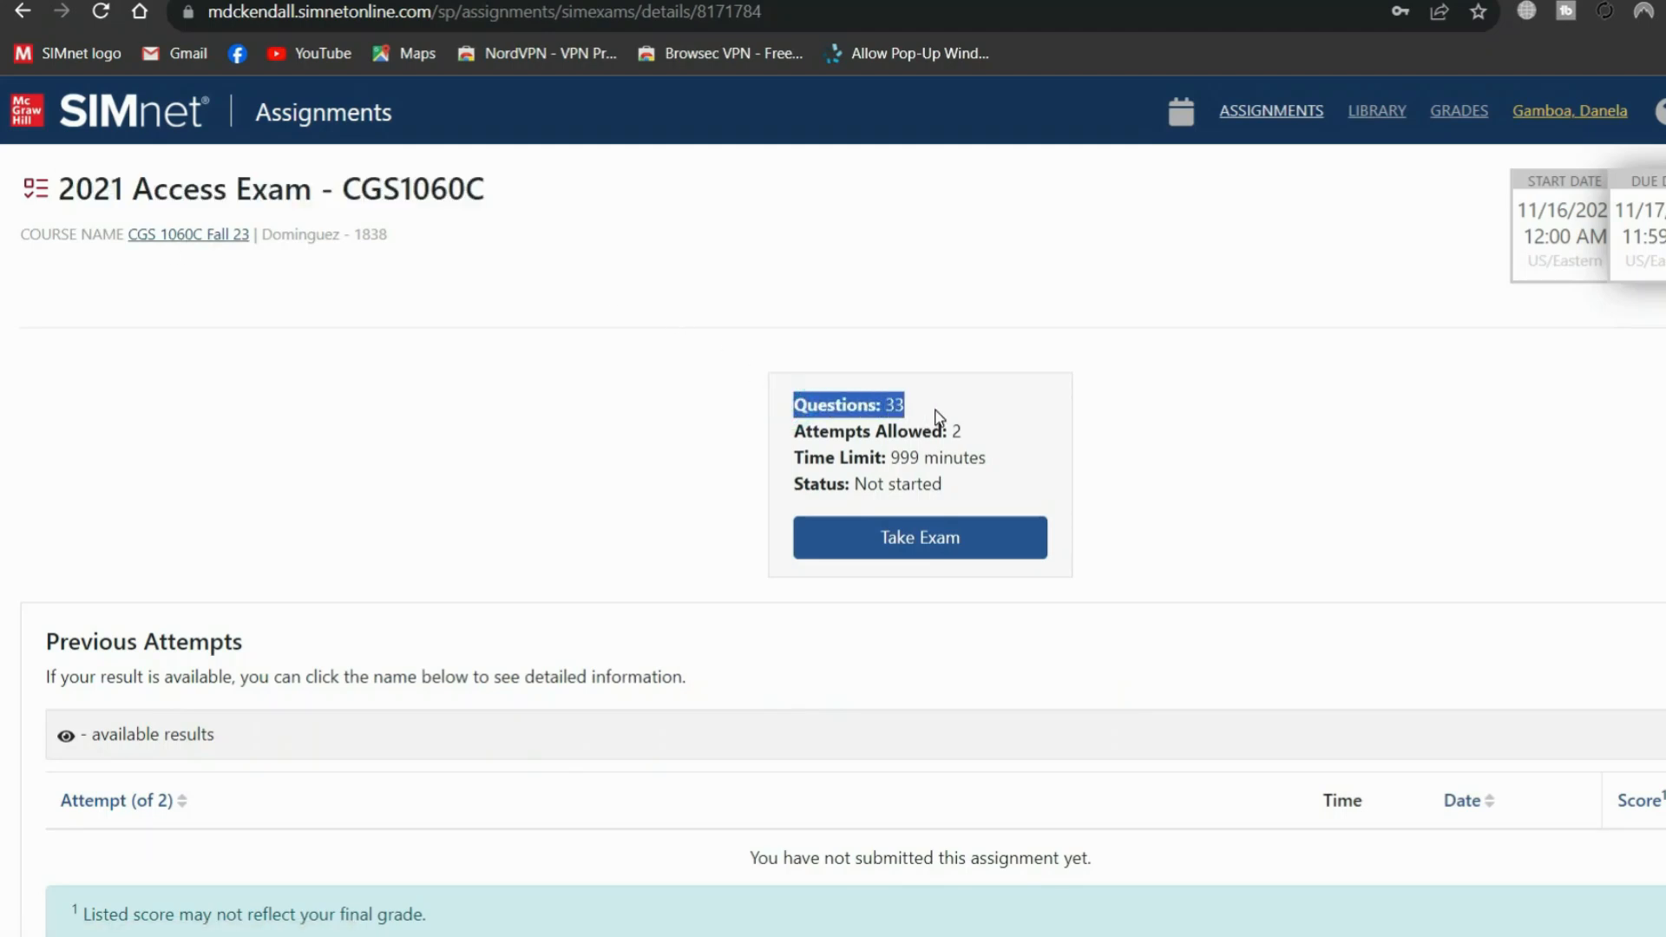
{"action": "left_click_drag", "start_coordinate": [786, 432], "coordinate": [959, 432]}
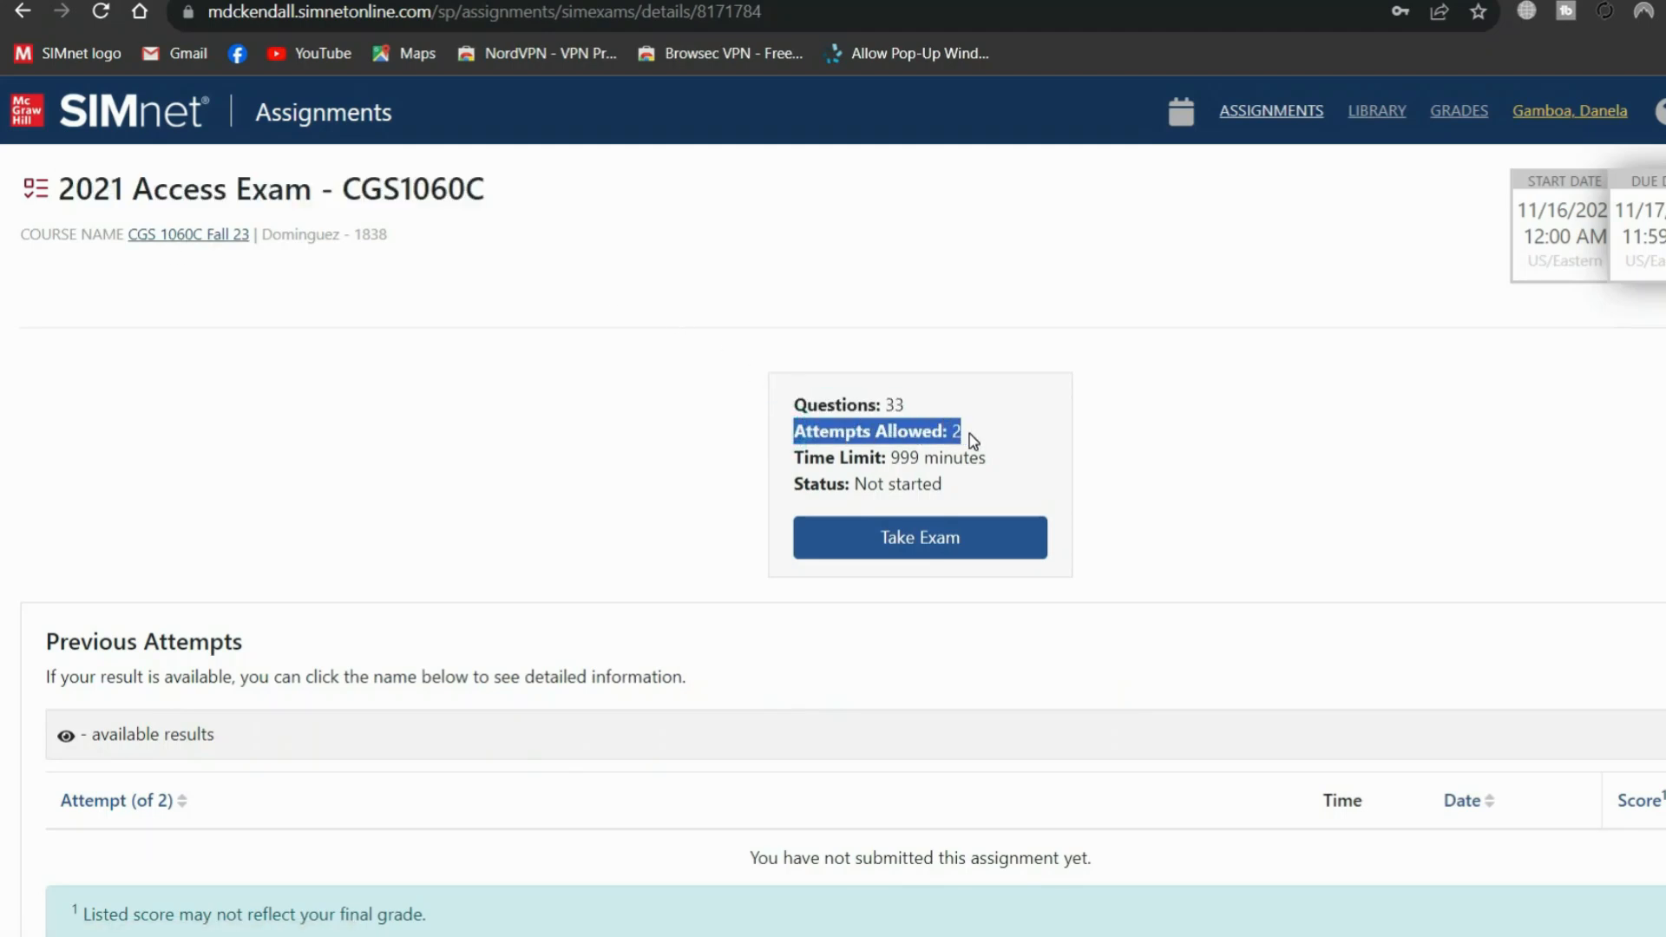
- Open the 2021 Access Exam, agree to the integrity policy statement and start the exam
{"action": "left_click", "coordinate": [885, 547]}
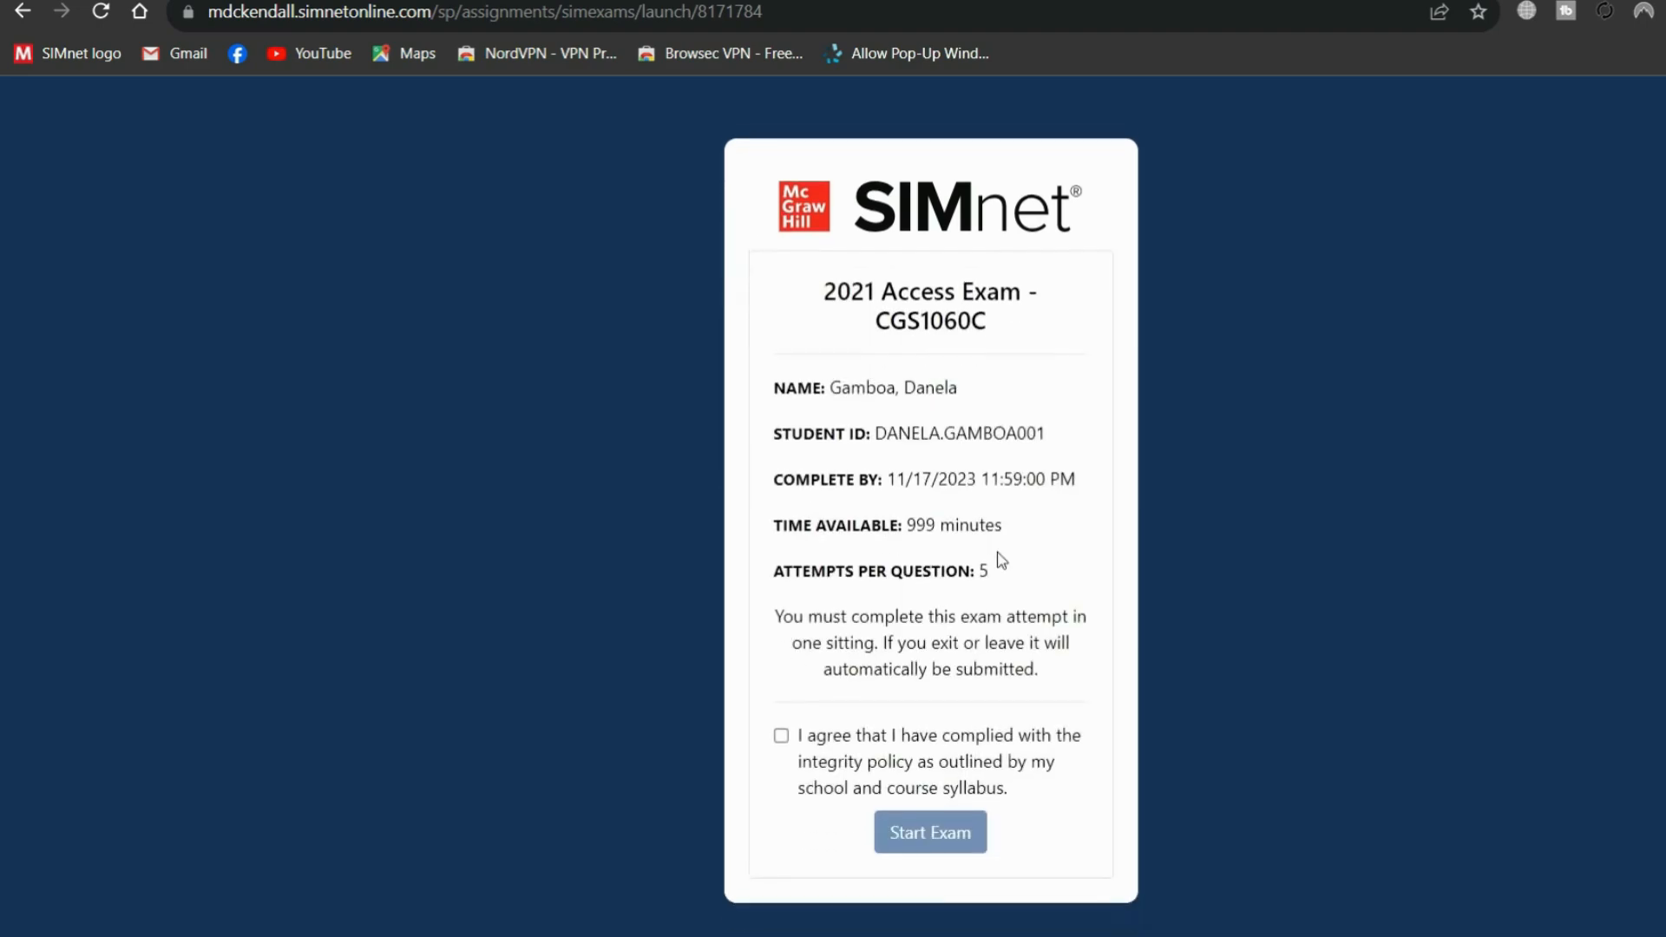
{"action": "scroll", "coordinate": [998, 560], "scroll_direction": "down", "scroll_amount": 1}
{"action": "left_click", "coordinate": [782, 719]}
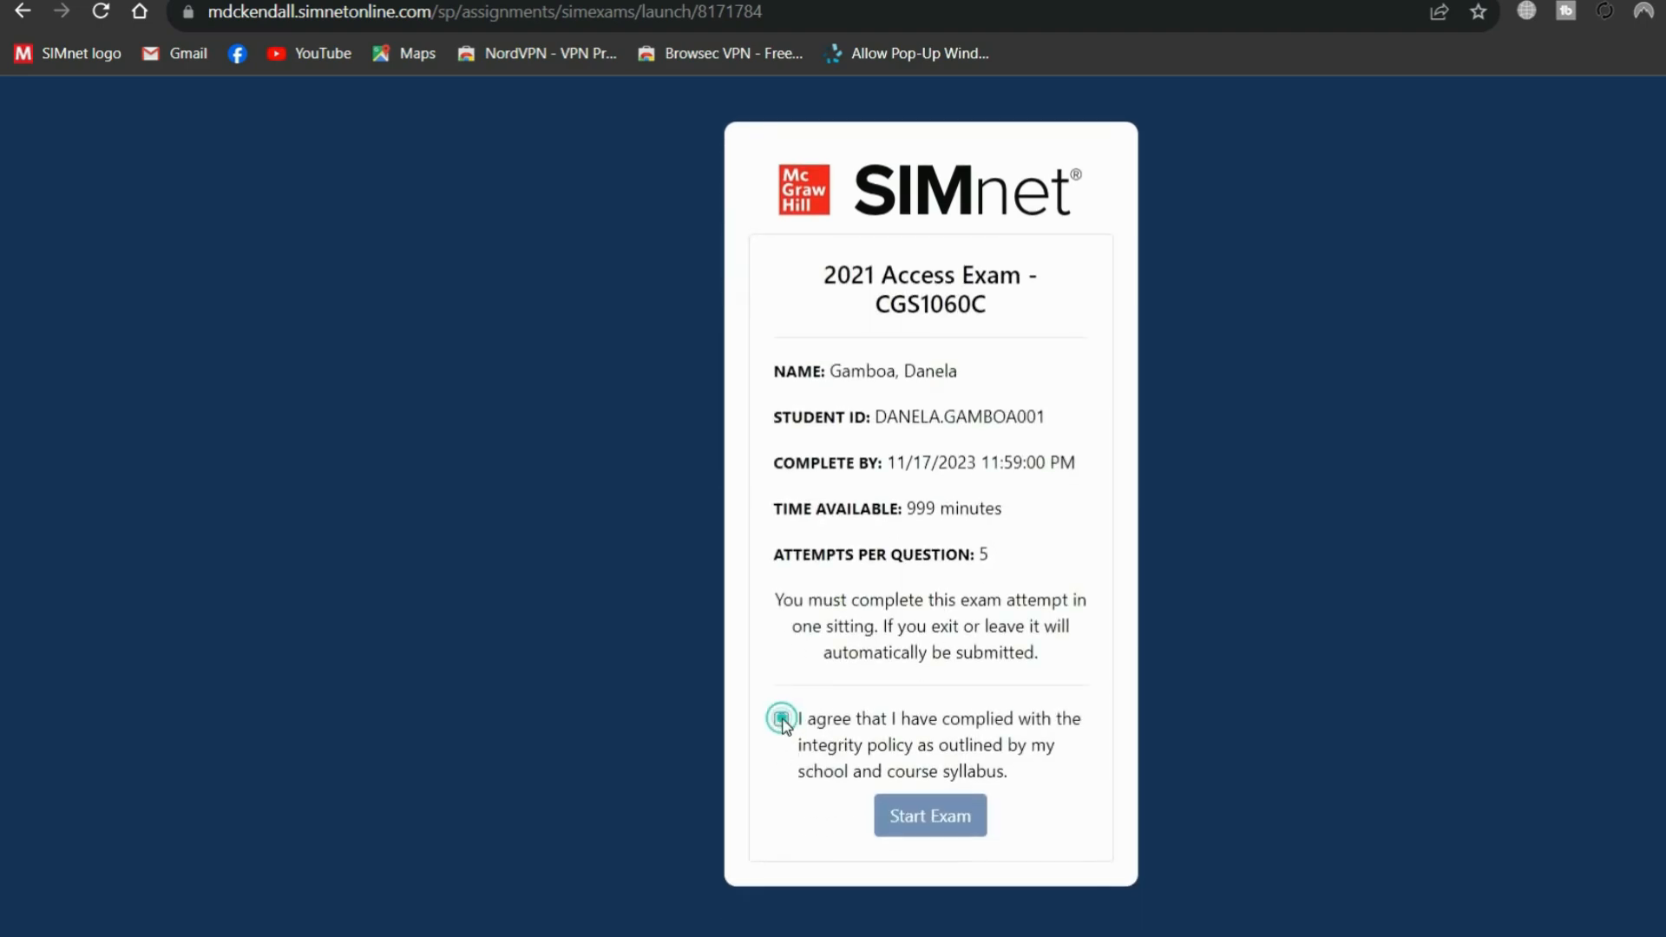
{"action": "left_click", "coordinate": [963, 815]}
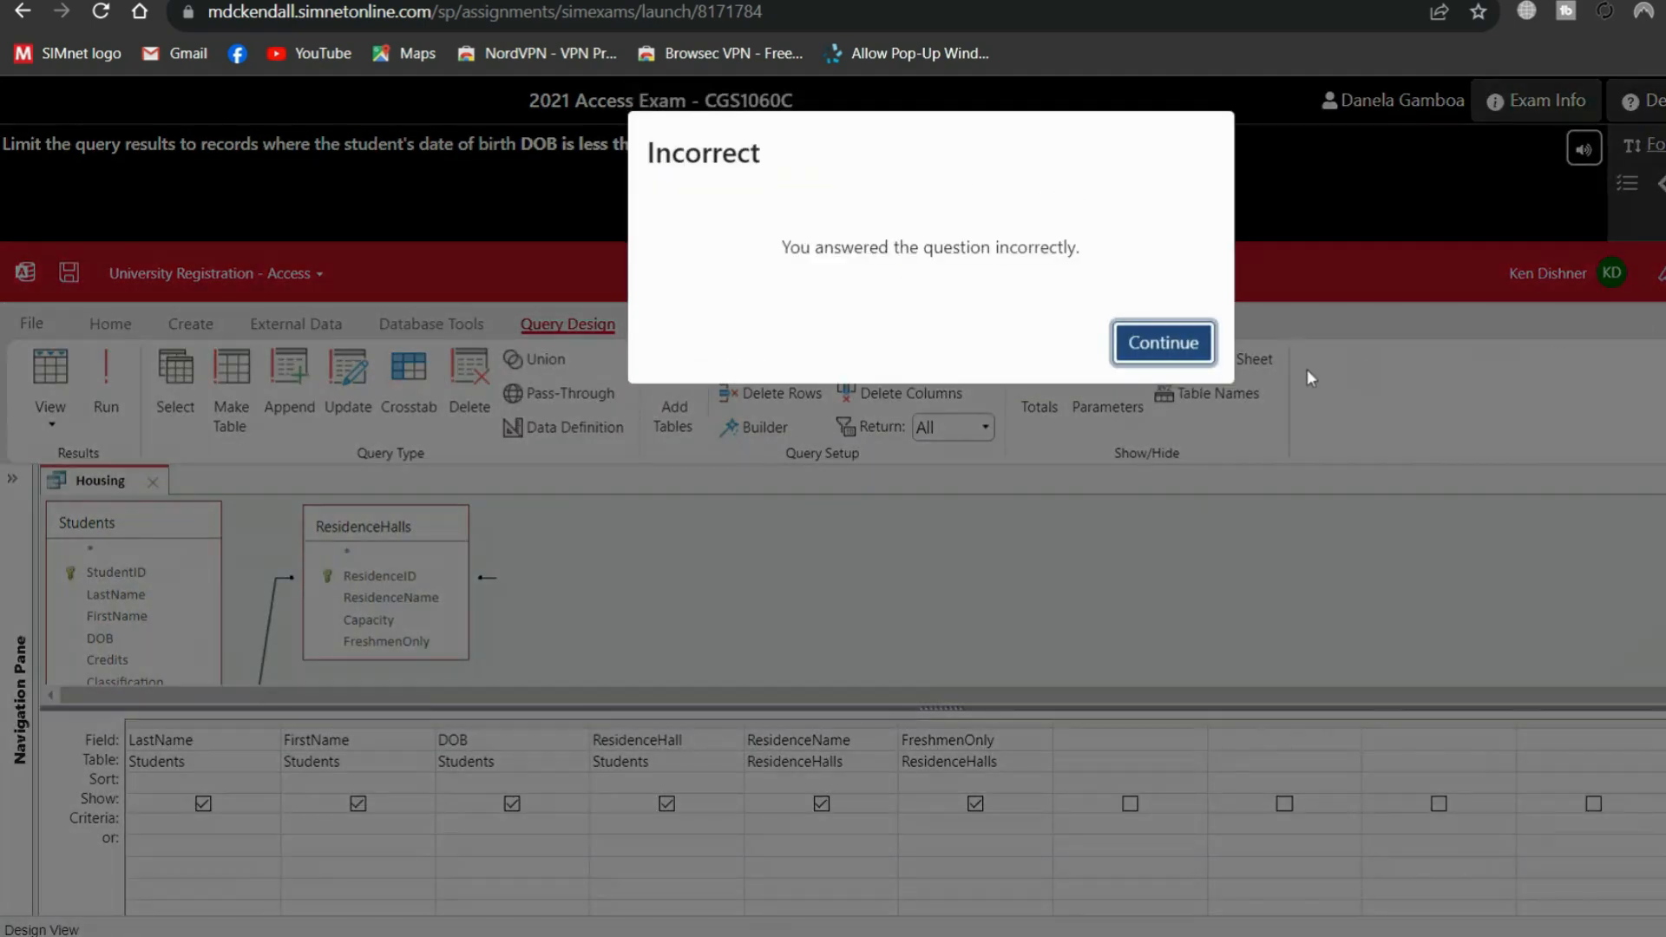
- Limit the Housing query to DOB values <=1/1/2003, run it and continue to the next question
{"action": "left_click", "coordinate": [1172, 346]}
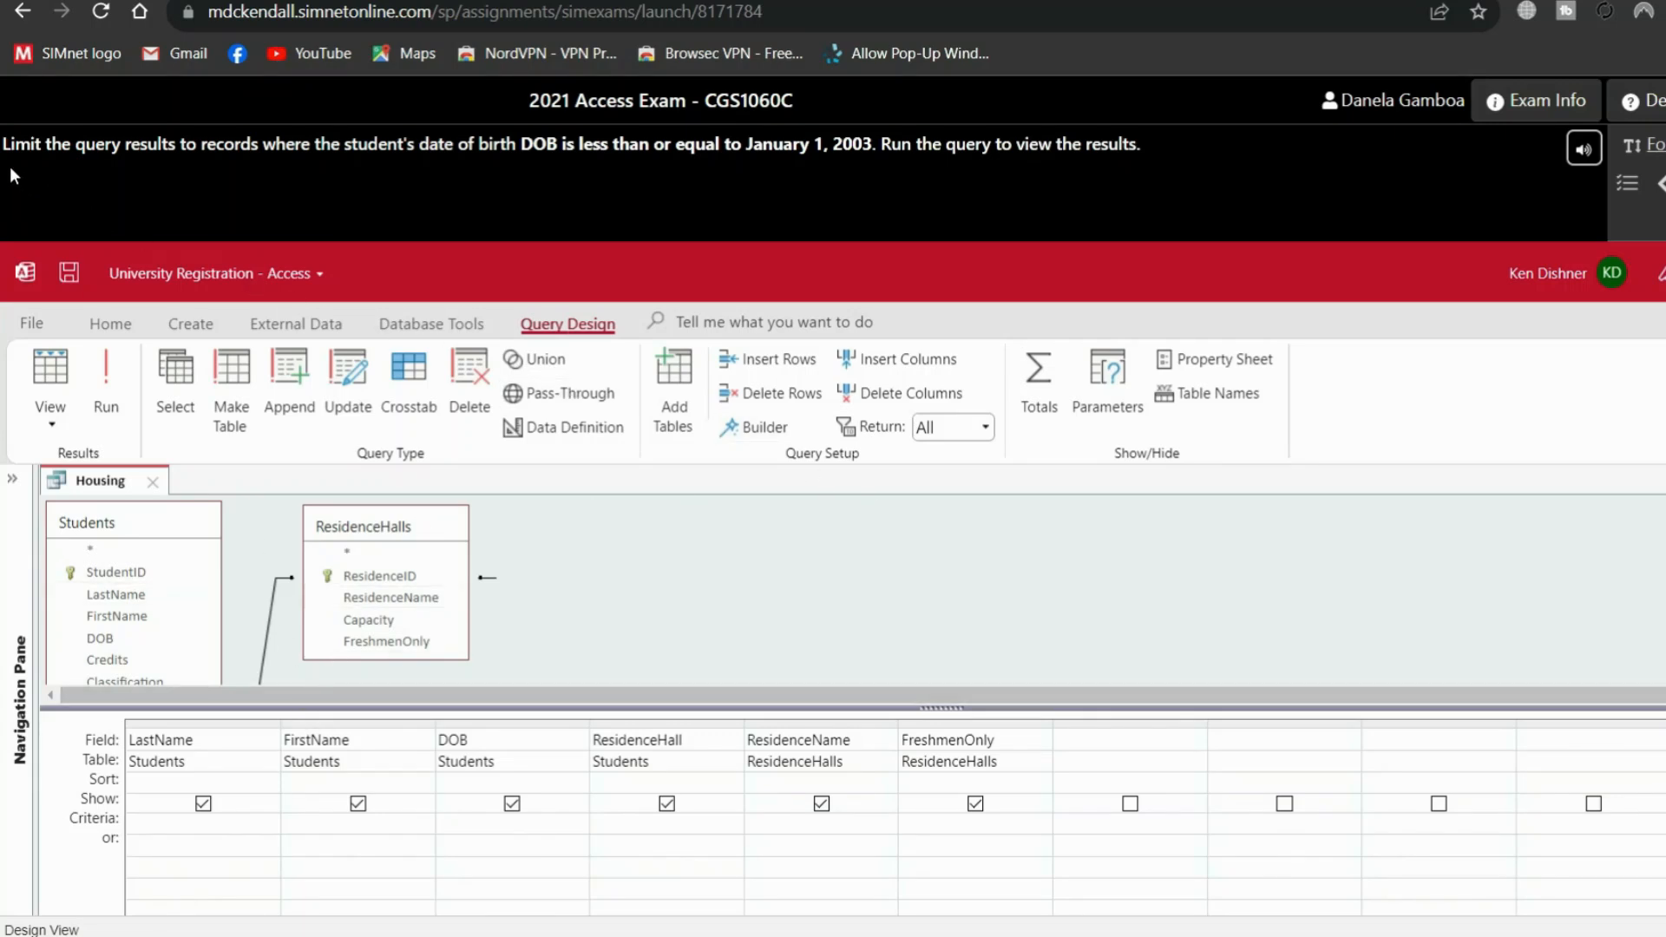
{"action": "left_click_drag", "start_coordinate": [24, 143], "coordinate": [1179, 145]}
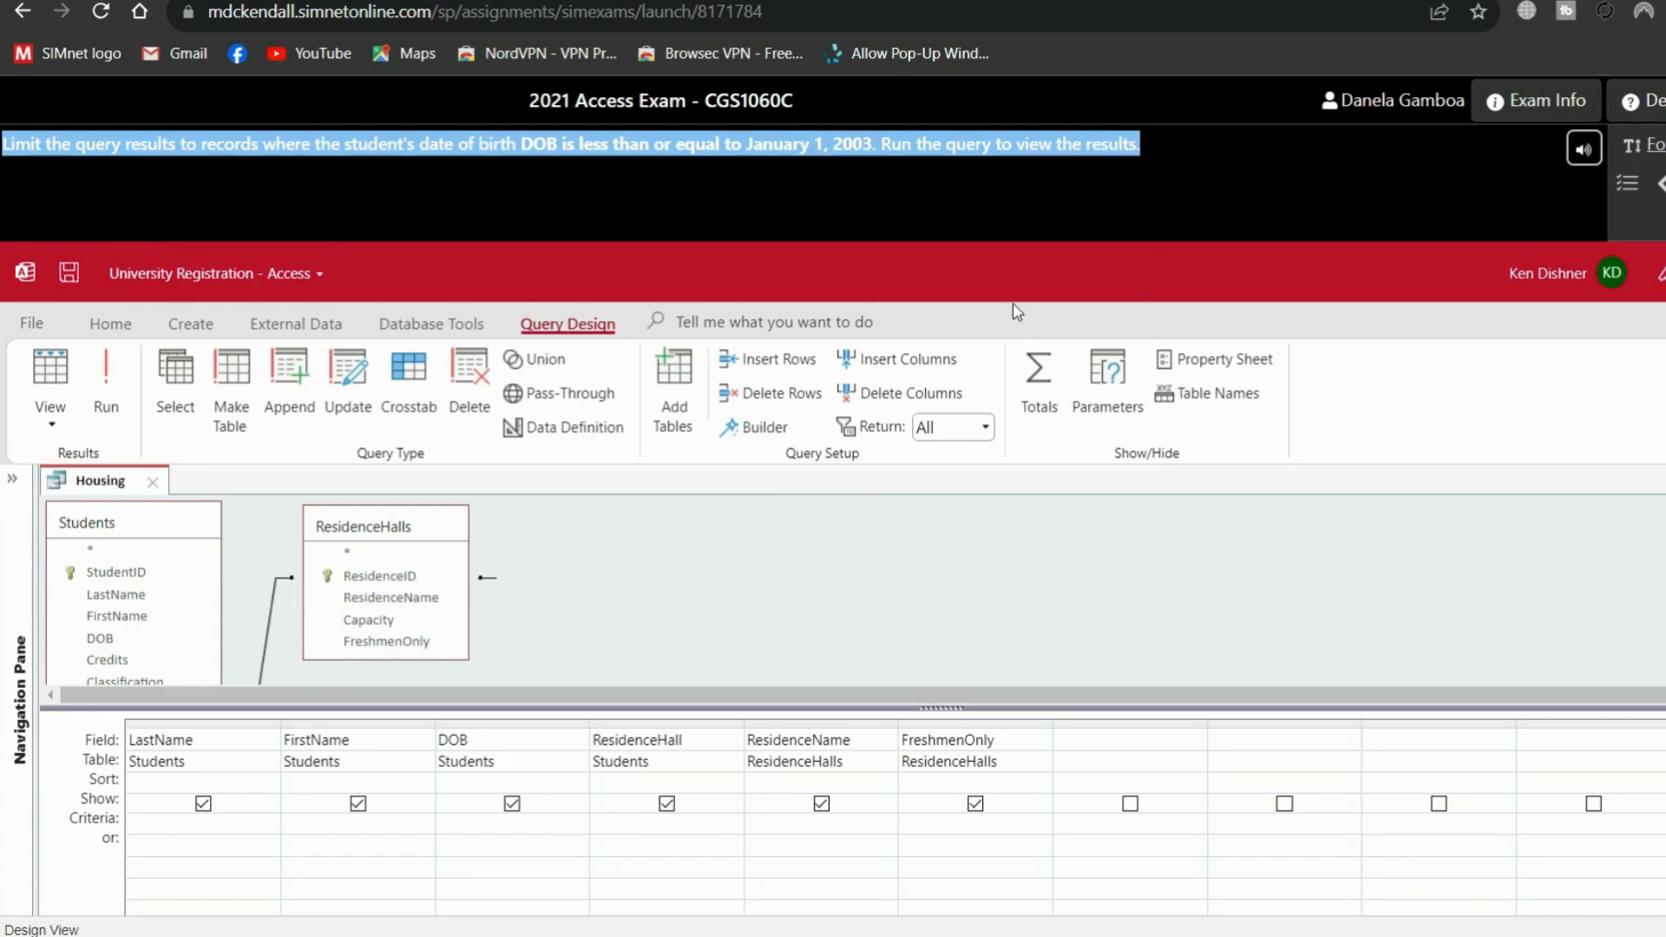
{"action": "left_click", "coordinate": [149, 177]}
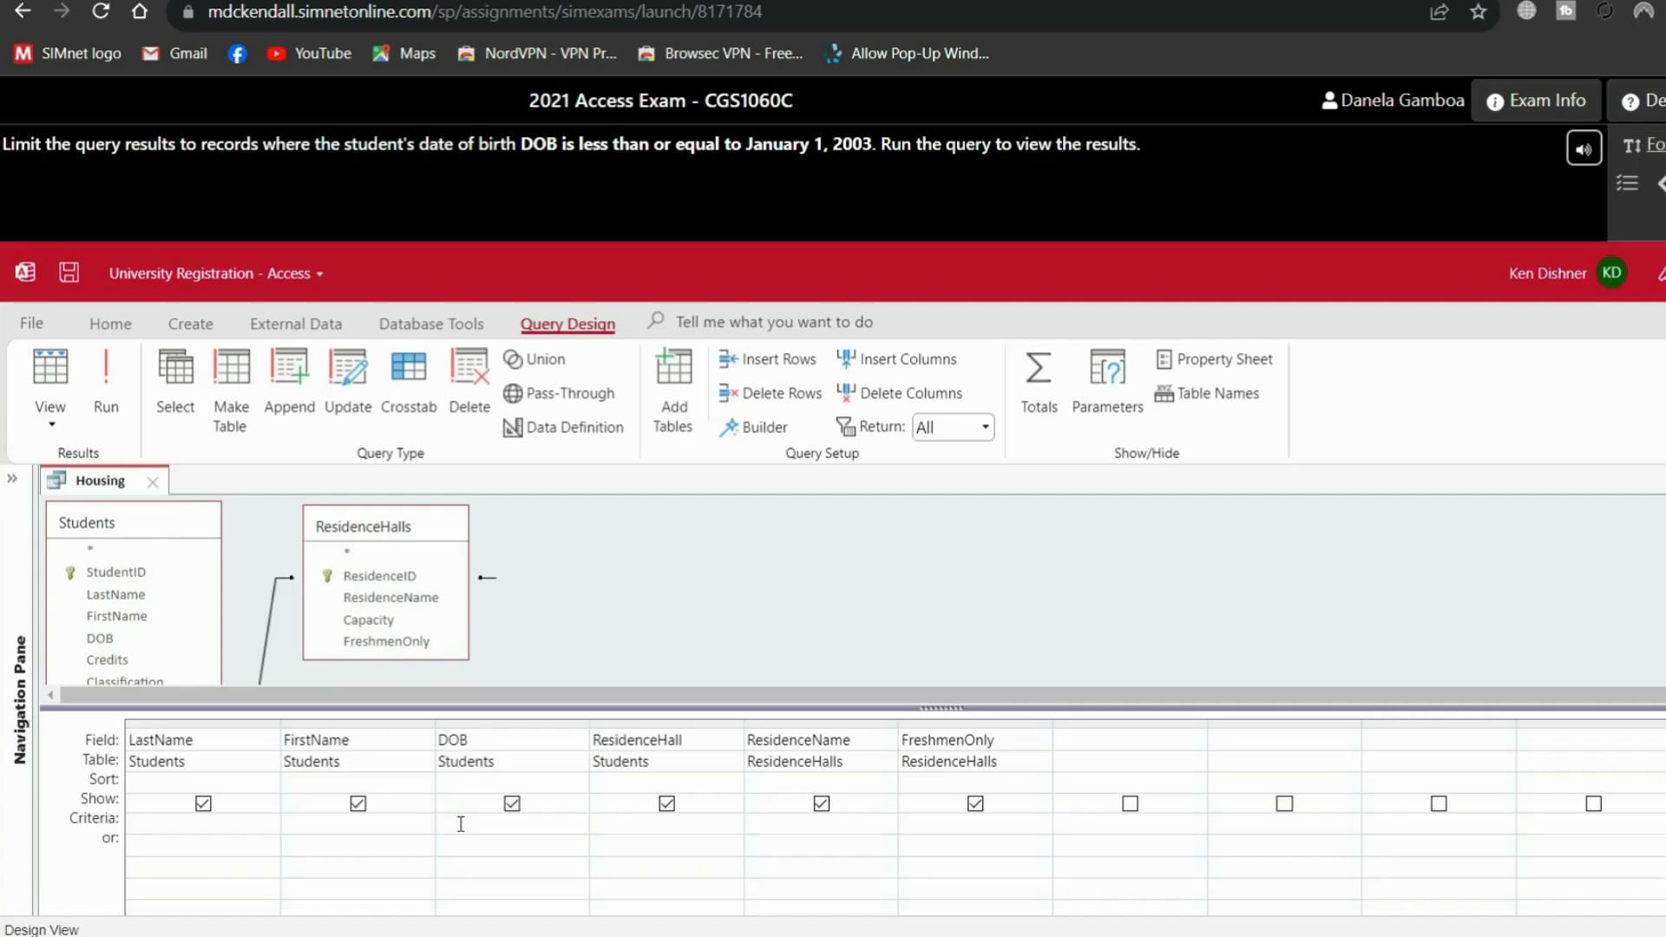
{"action": "type", "text": "<=1/1/"}
{"action": "type", "text": "2003"}
{"action": "left_click", "coordinate": [108, 392]}
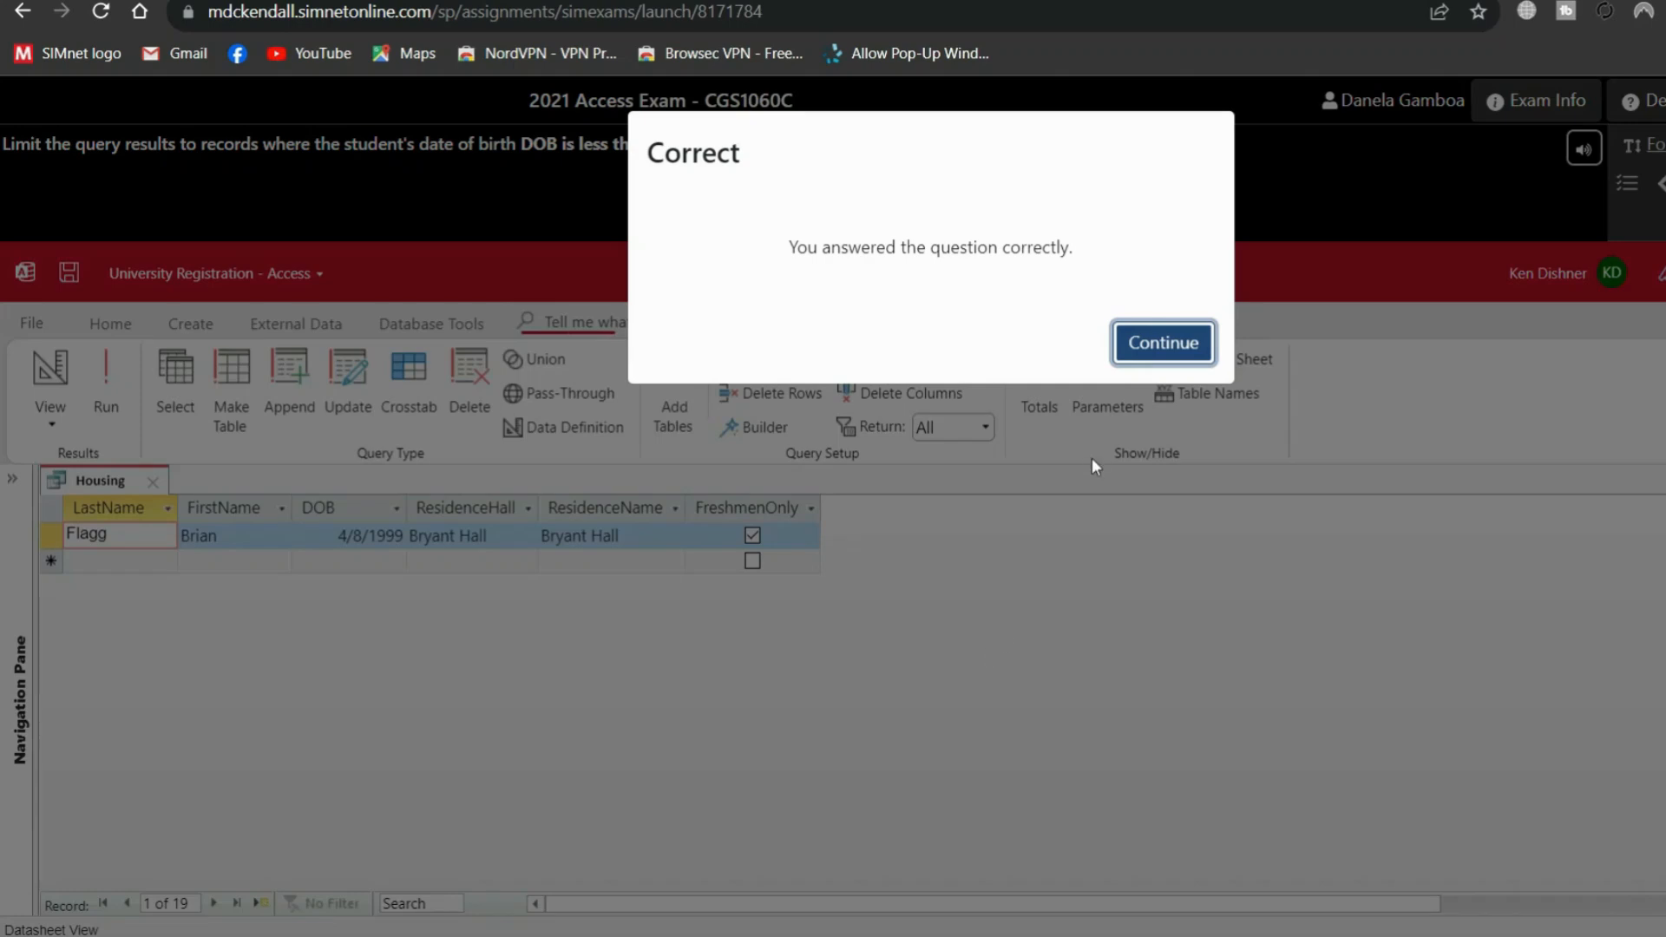
{"action": "left_click", "coordinate": [1139, 351]}
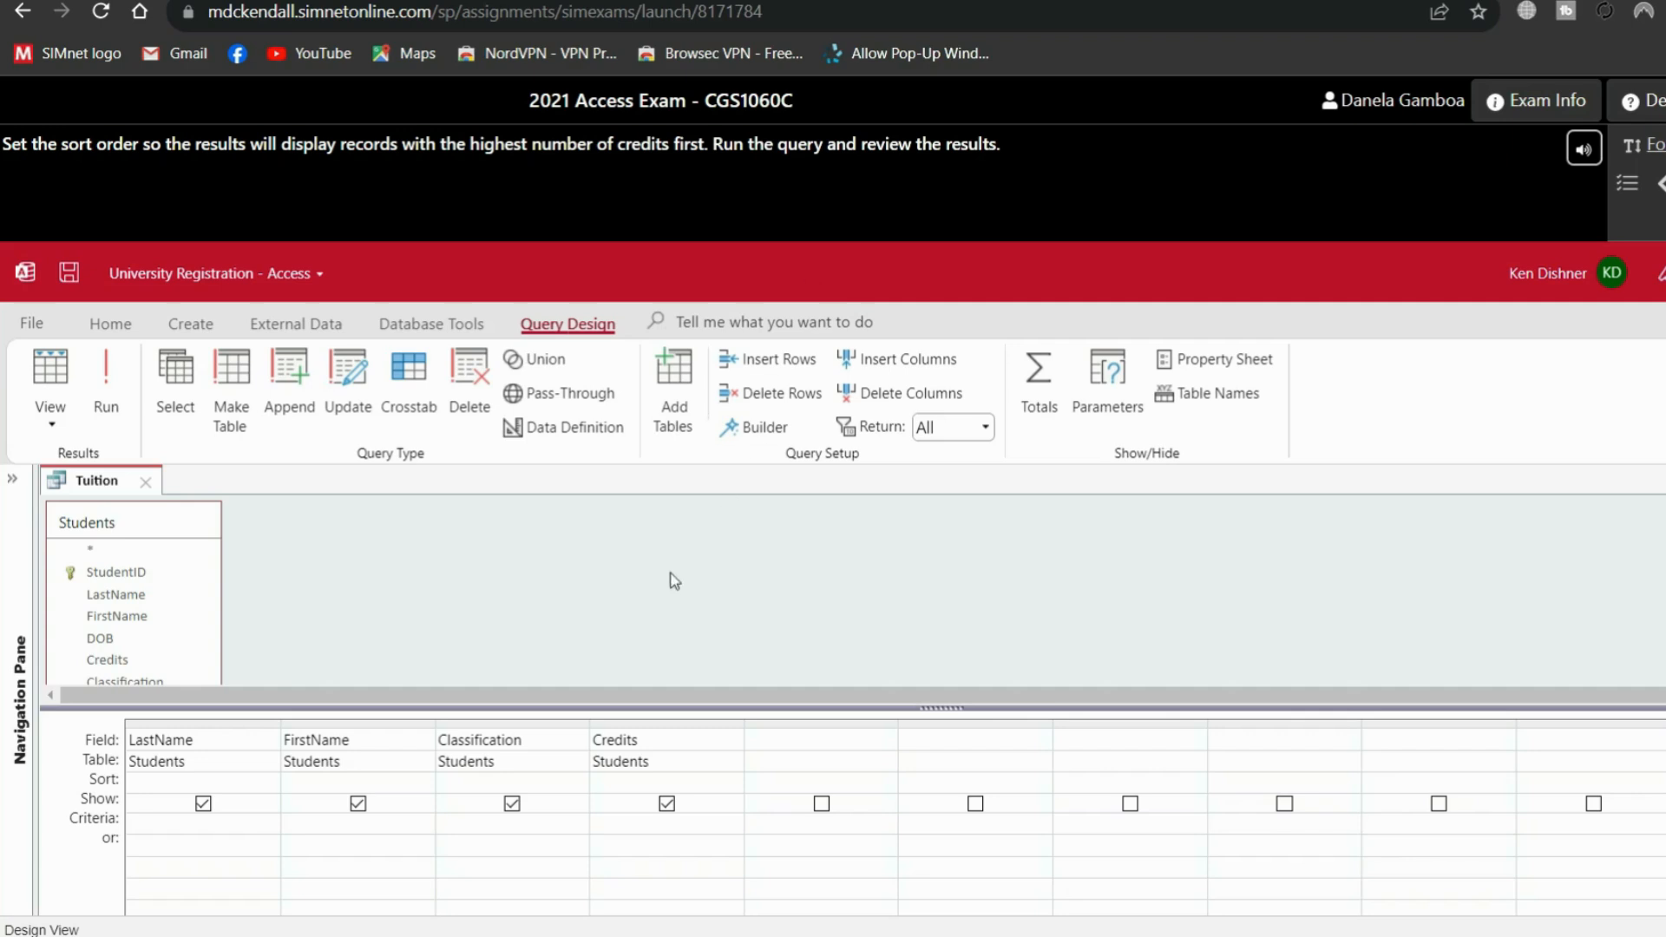
- Try sorting the Tuition query by the Credits field in ascending order and run it
{"action": "left_click", "coordinate": [631, 781]}
{"action": "left_click", "coordinate": [733, 782]}
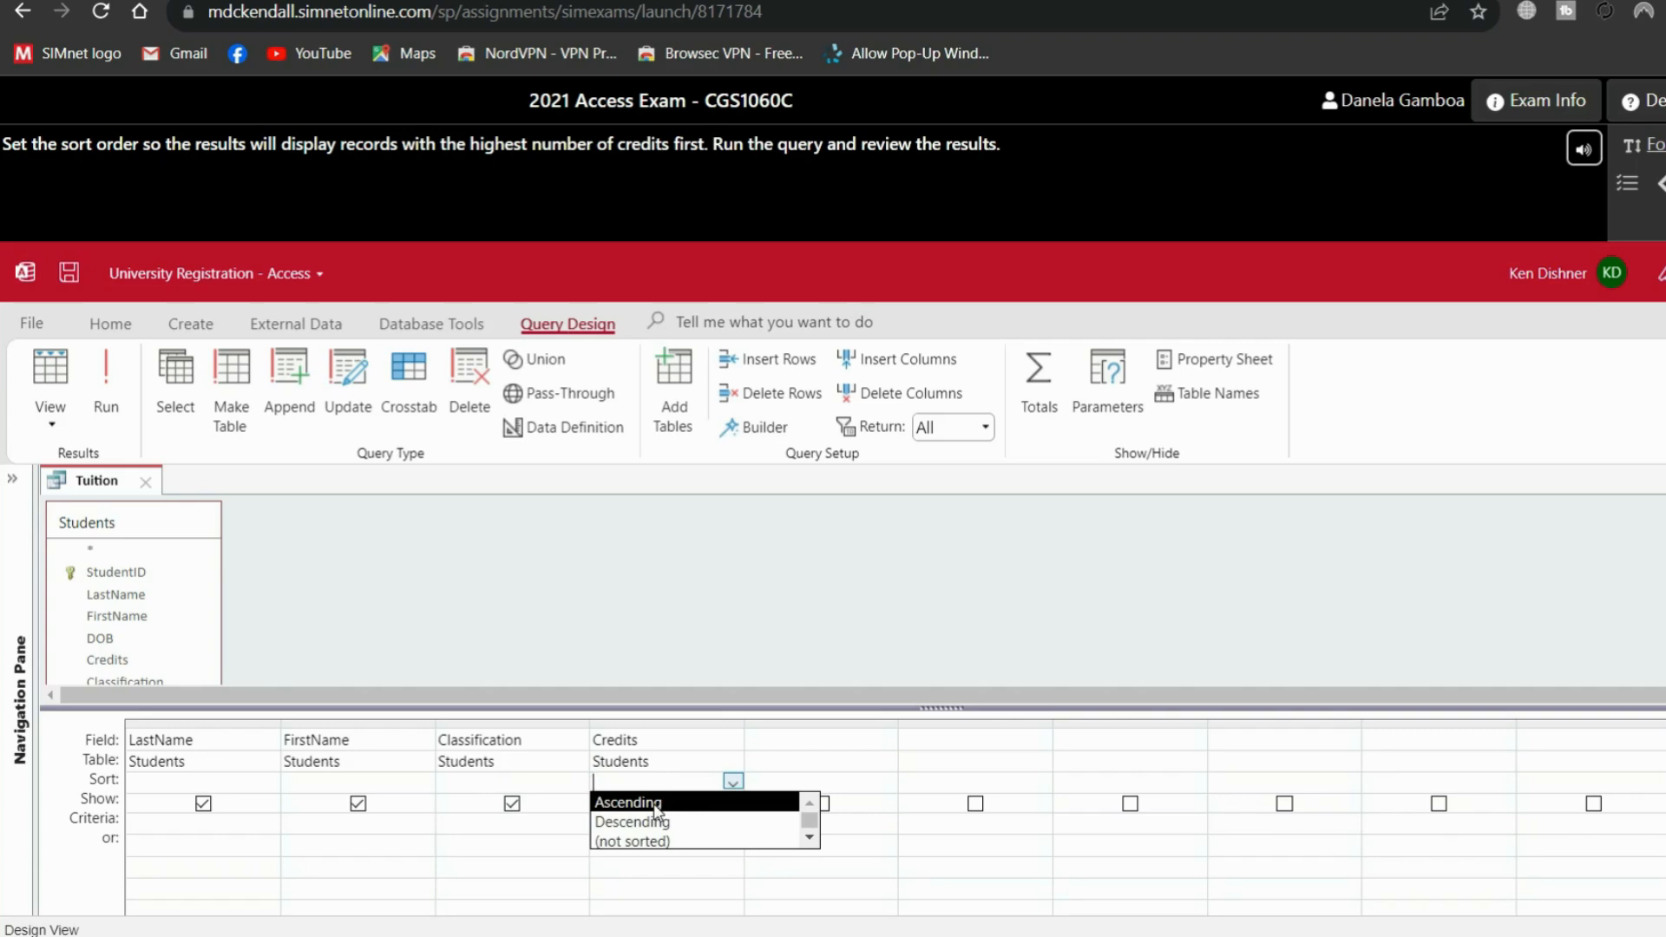
{"action": "left_click", "coordinate": [656, 805]}
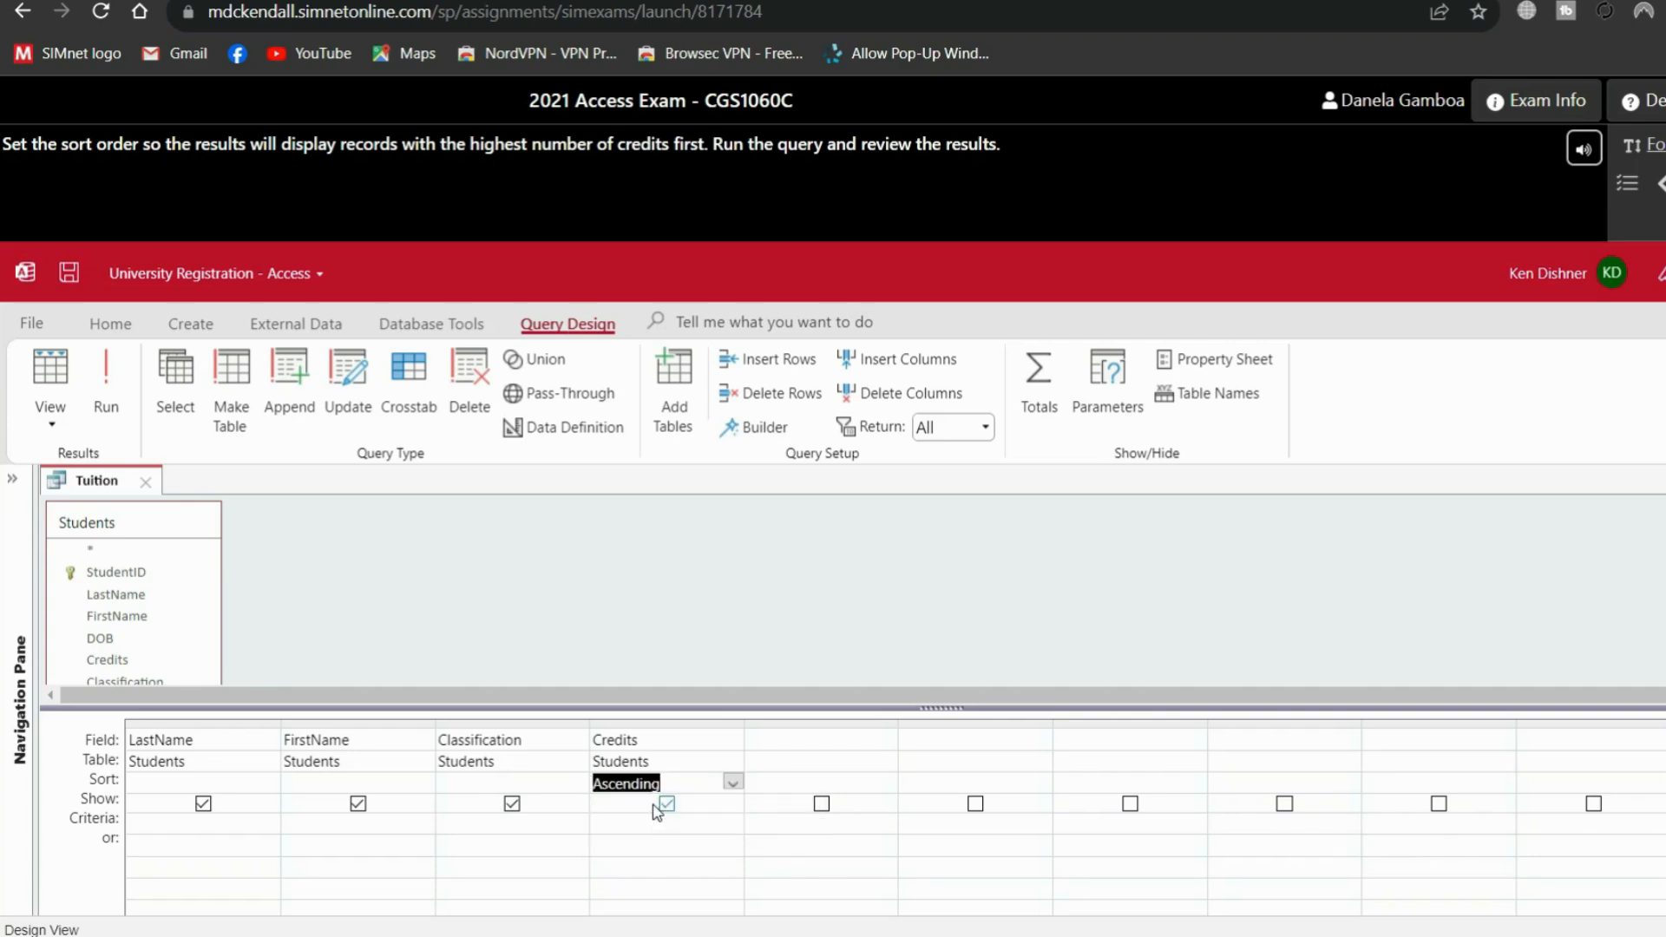
{"action": "left_click", "coordinate": [124, 399]}
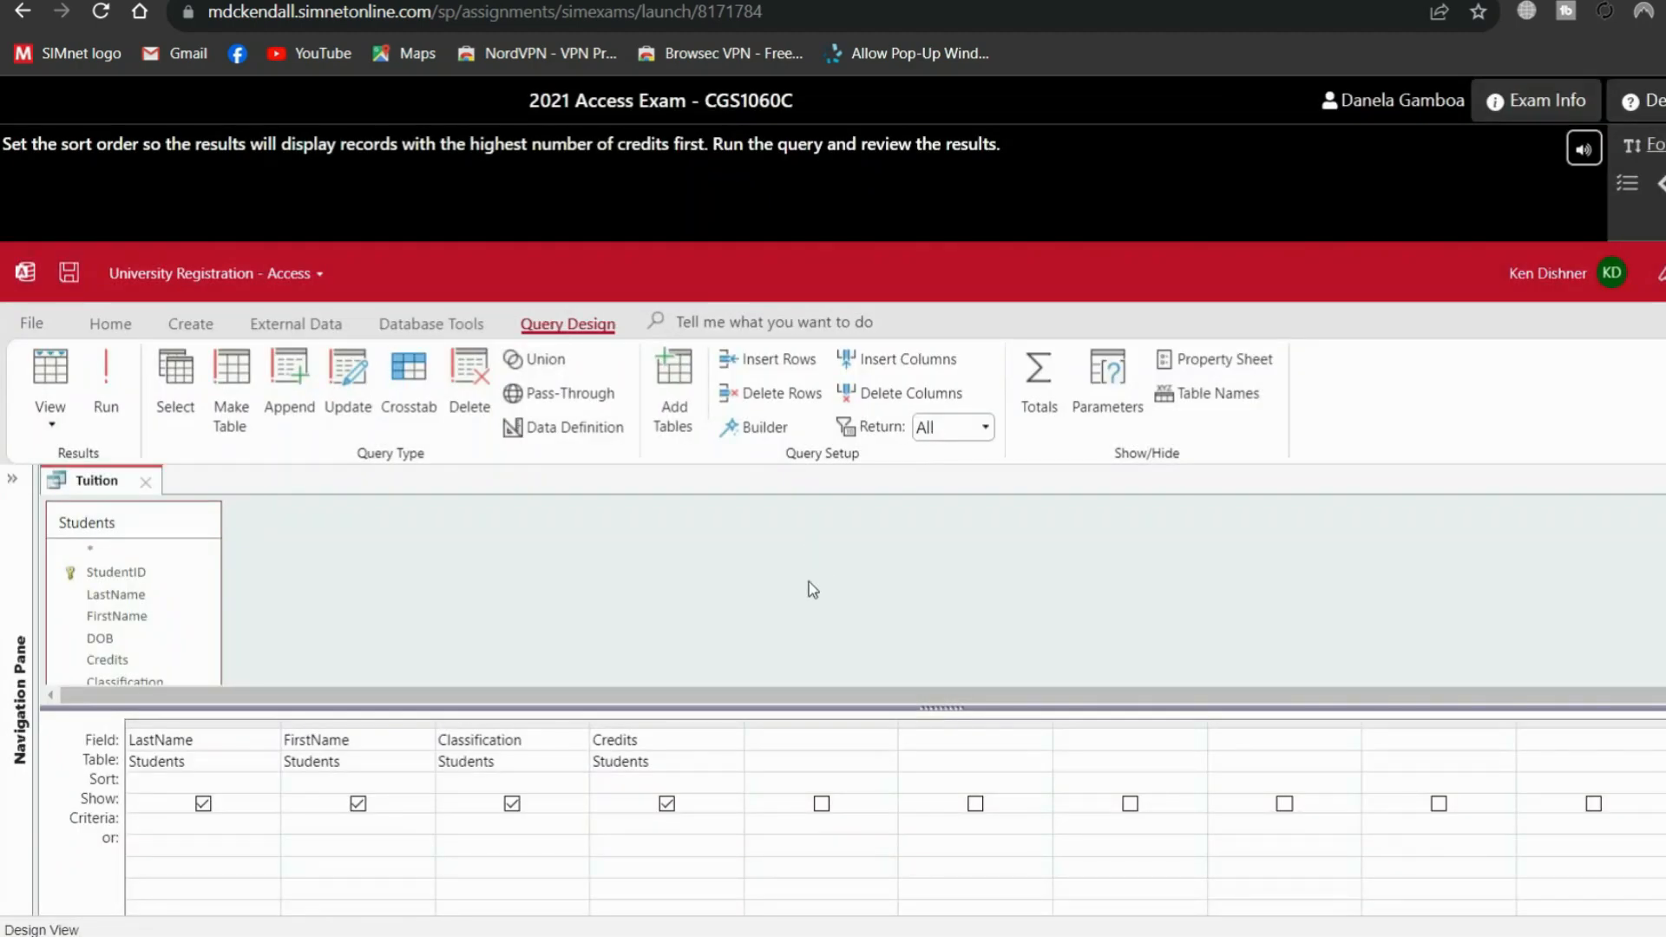
- Sort the Tuition query by Credits in descending order, run it and continue to the next question
{"action": "left_click", "coordinate": [706, 781]}
{"action": "left_click", "coordinate": [732, 780]}
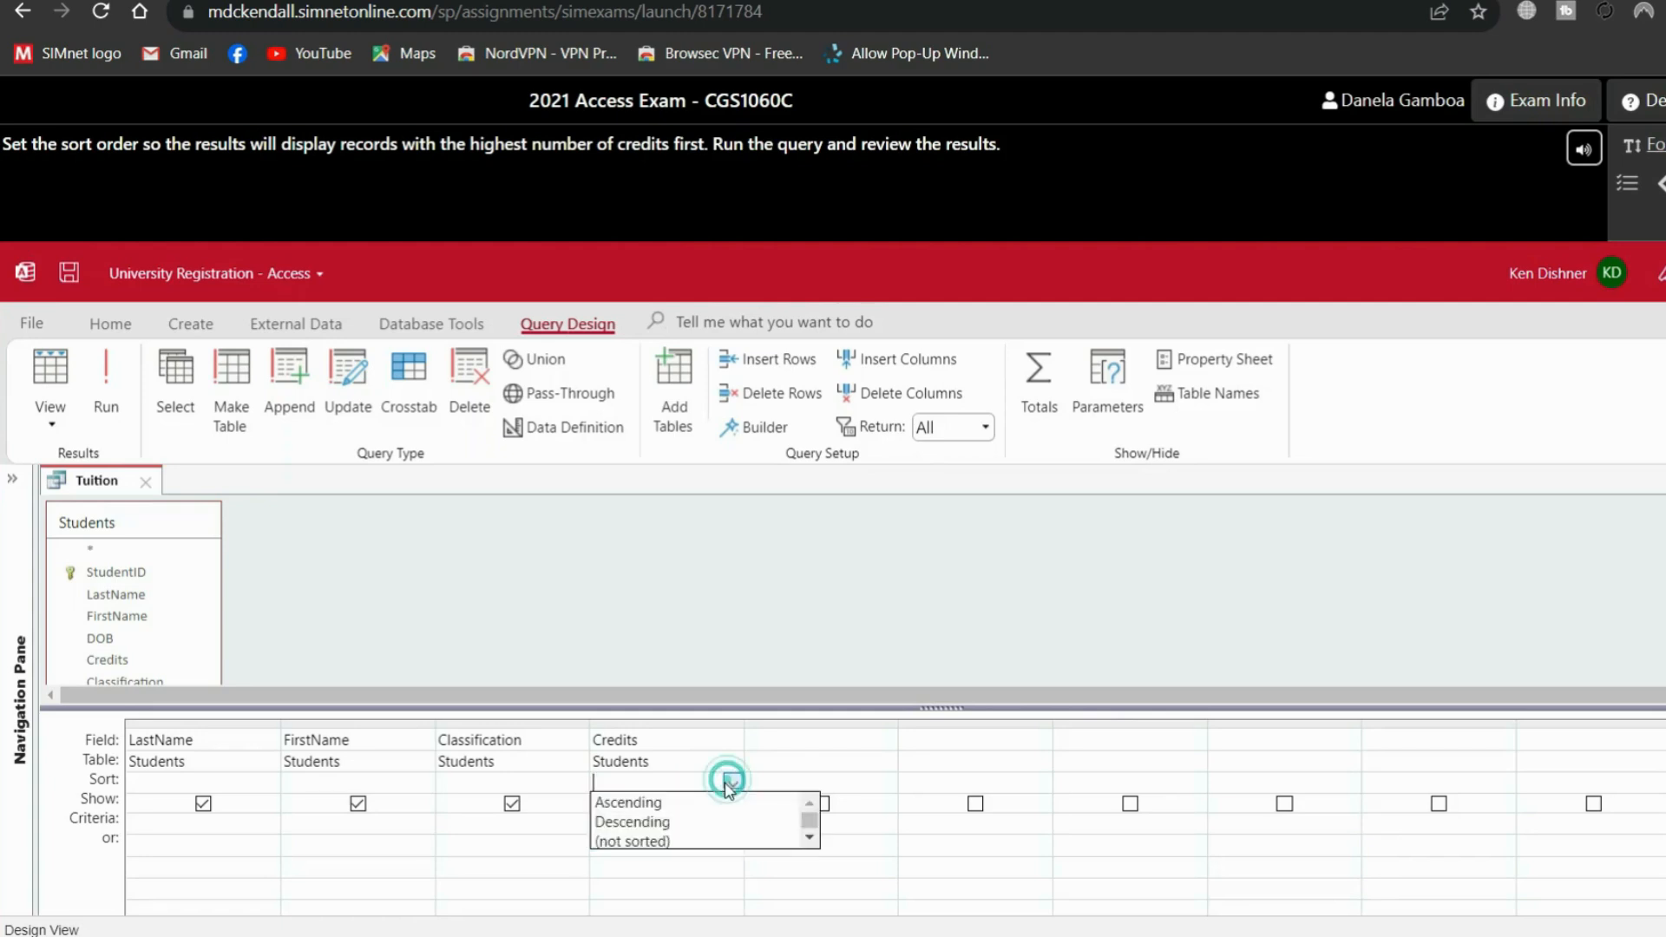
{"action": "left_click", "coordinate": [639, 823]}
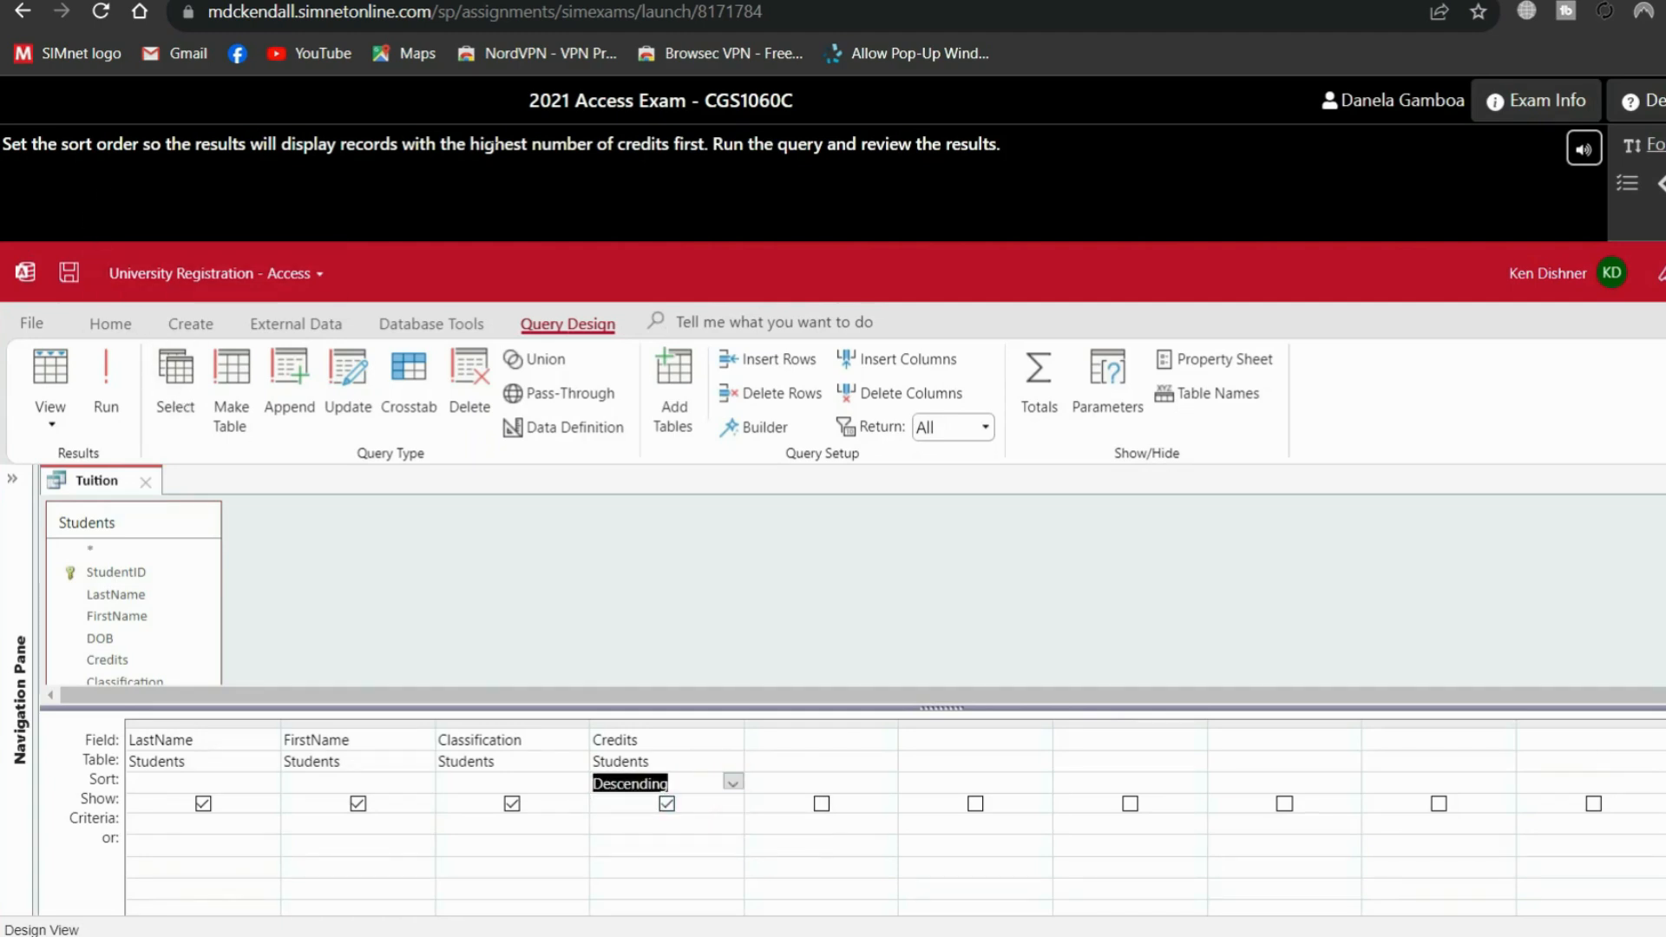
{"action": "left_click", "coordinate": [106, 395]}
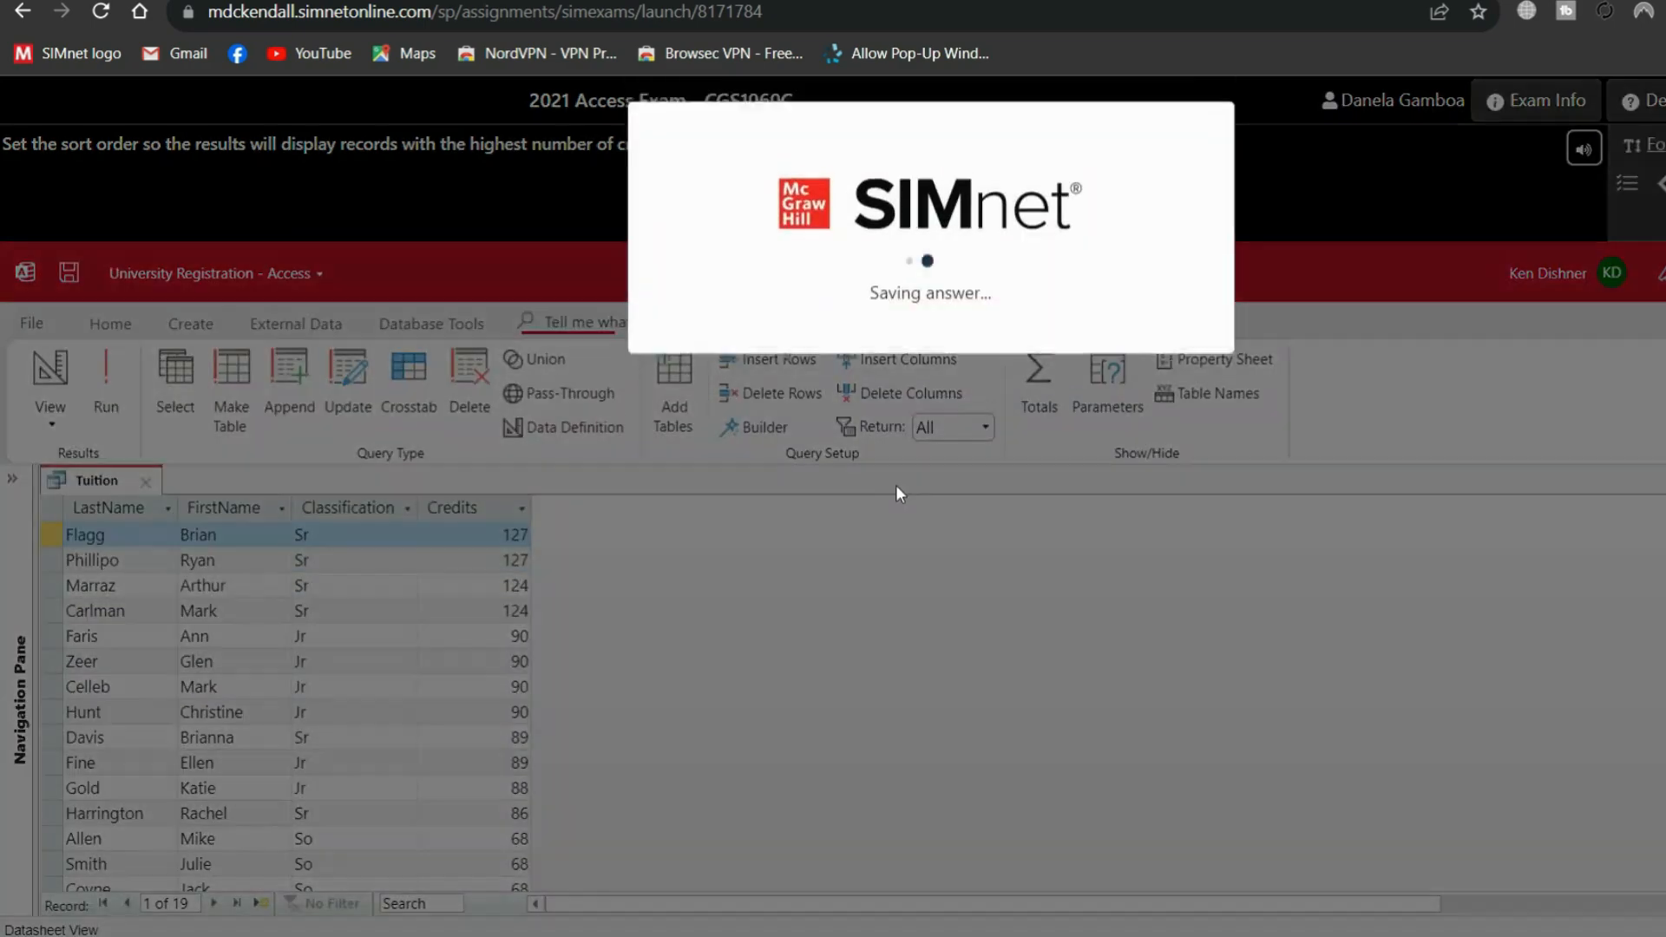
{"action": "left_click", "coordinate": [1135, 347]}
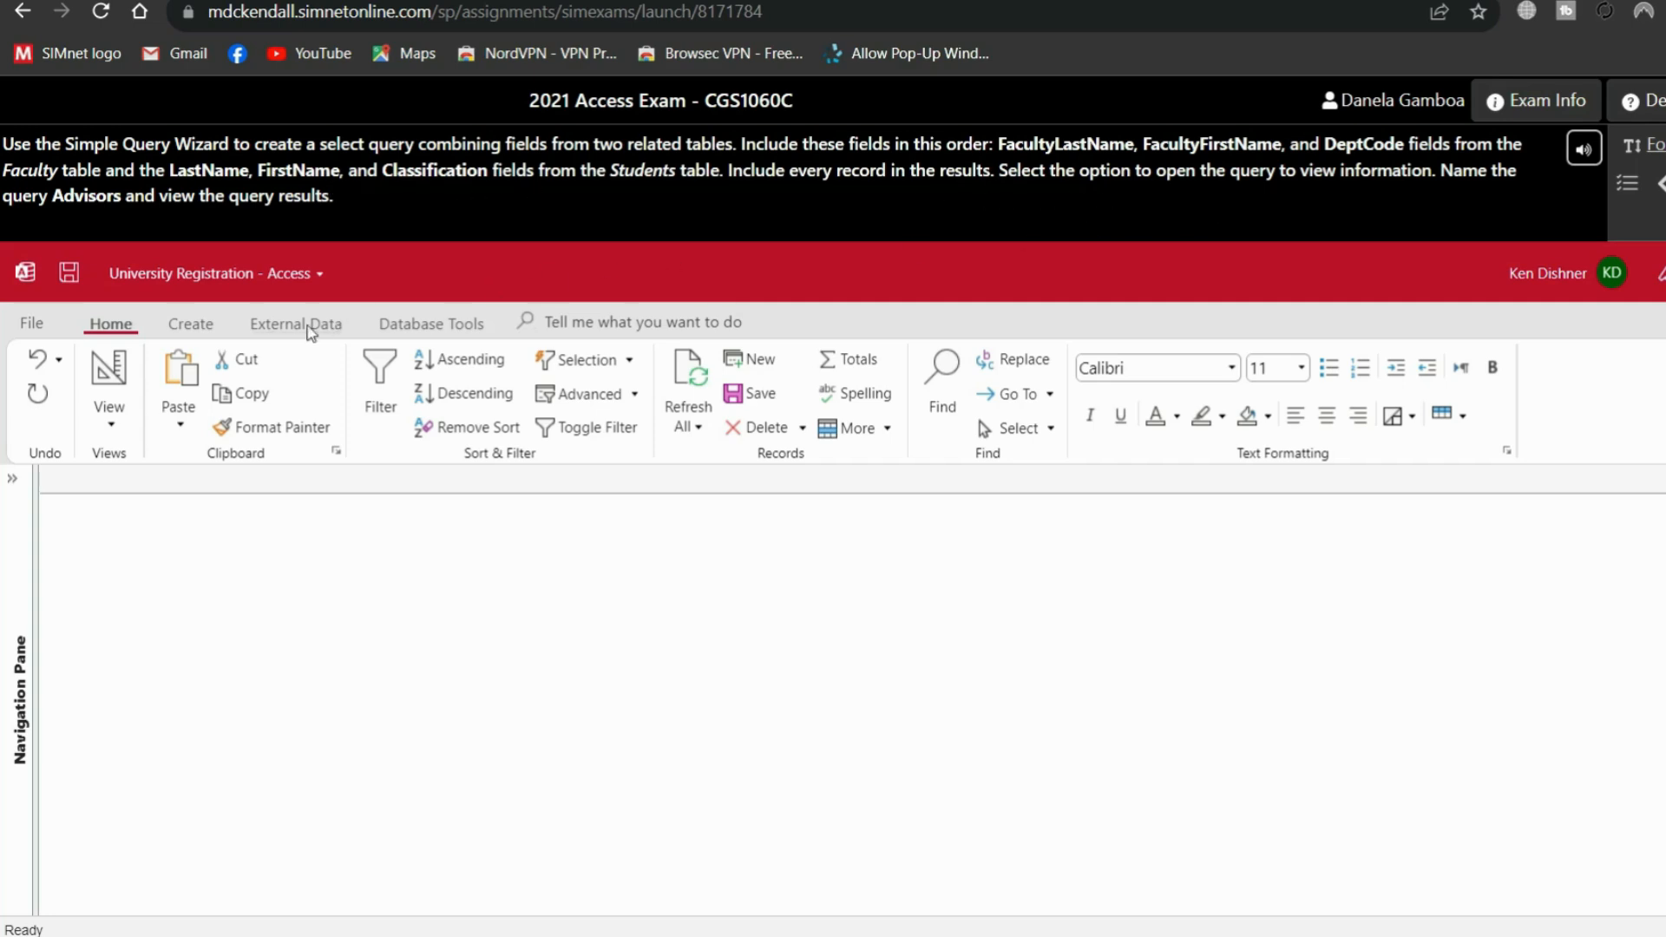
- Start a new select query with the Simple Query Wizard
{"action": "left_click", "coordinate": [202, 326]}
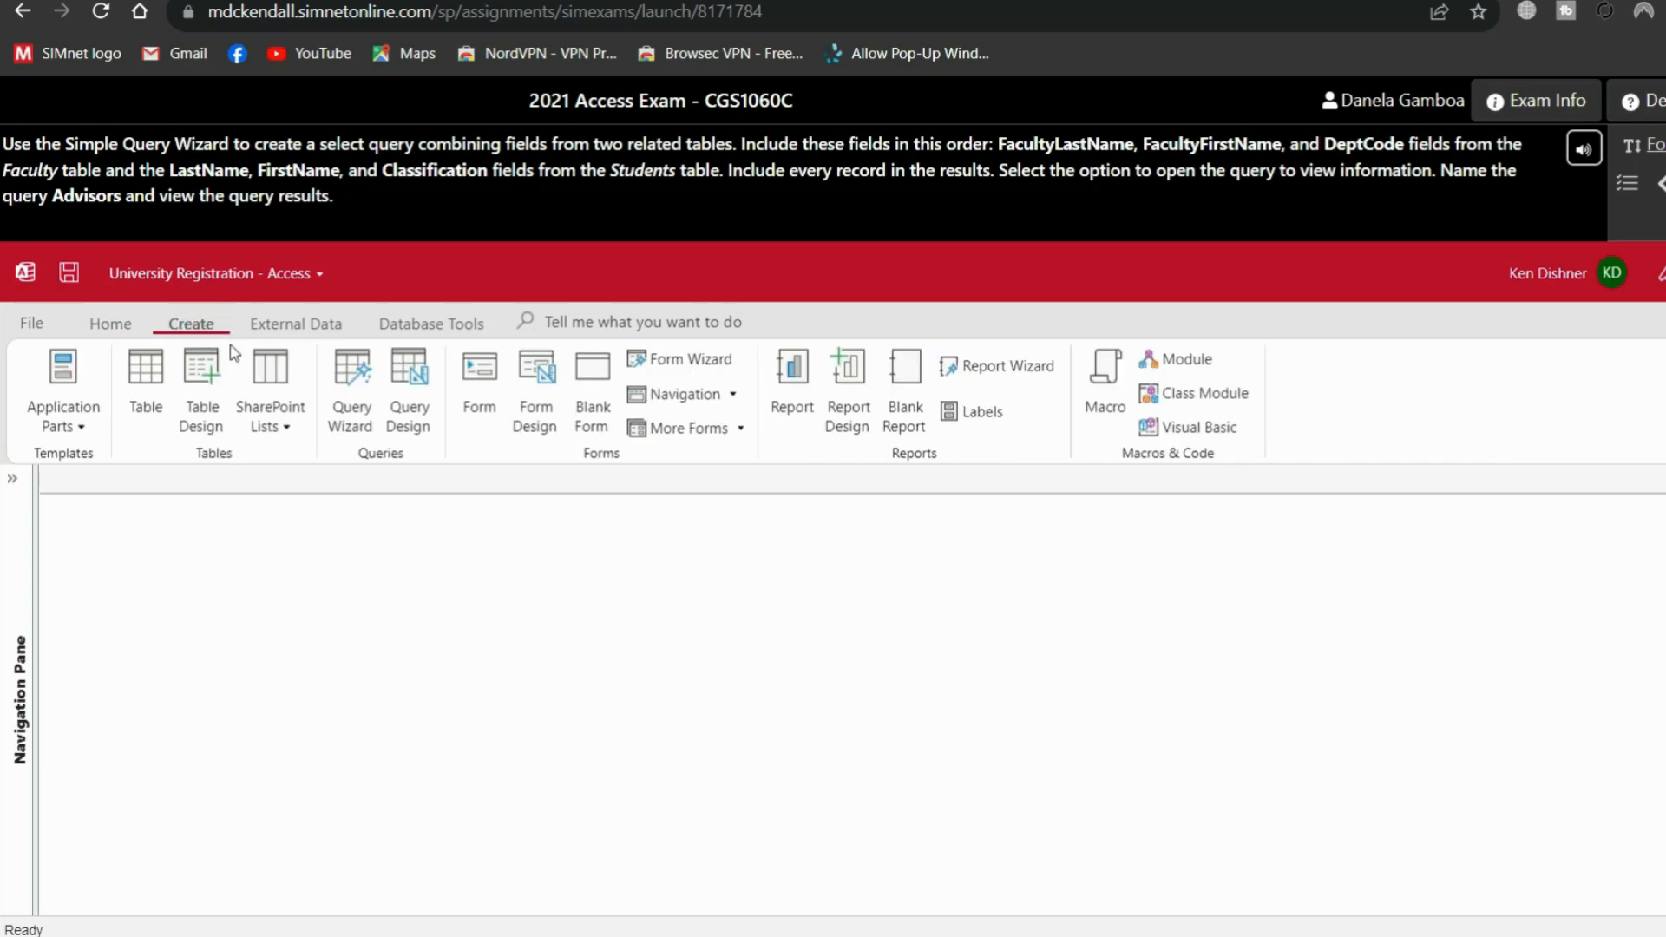
{"action": "left_click", "coordinate": [352, 408]}
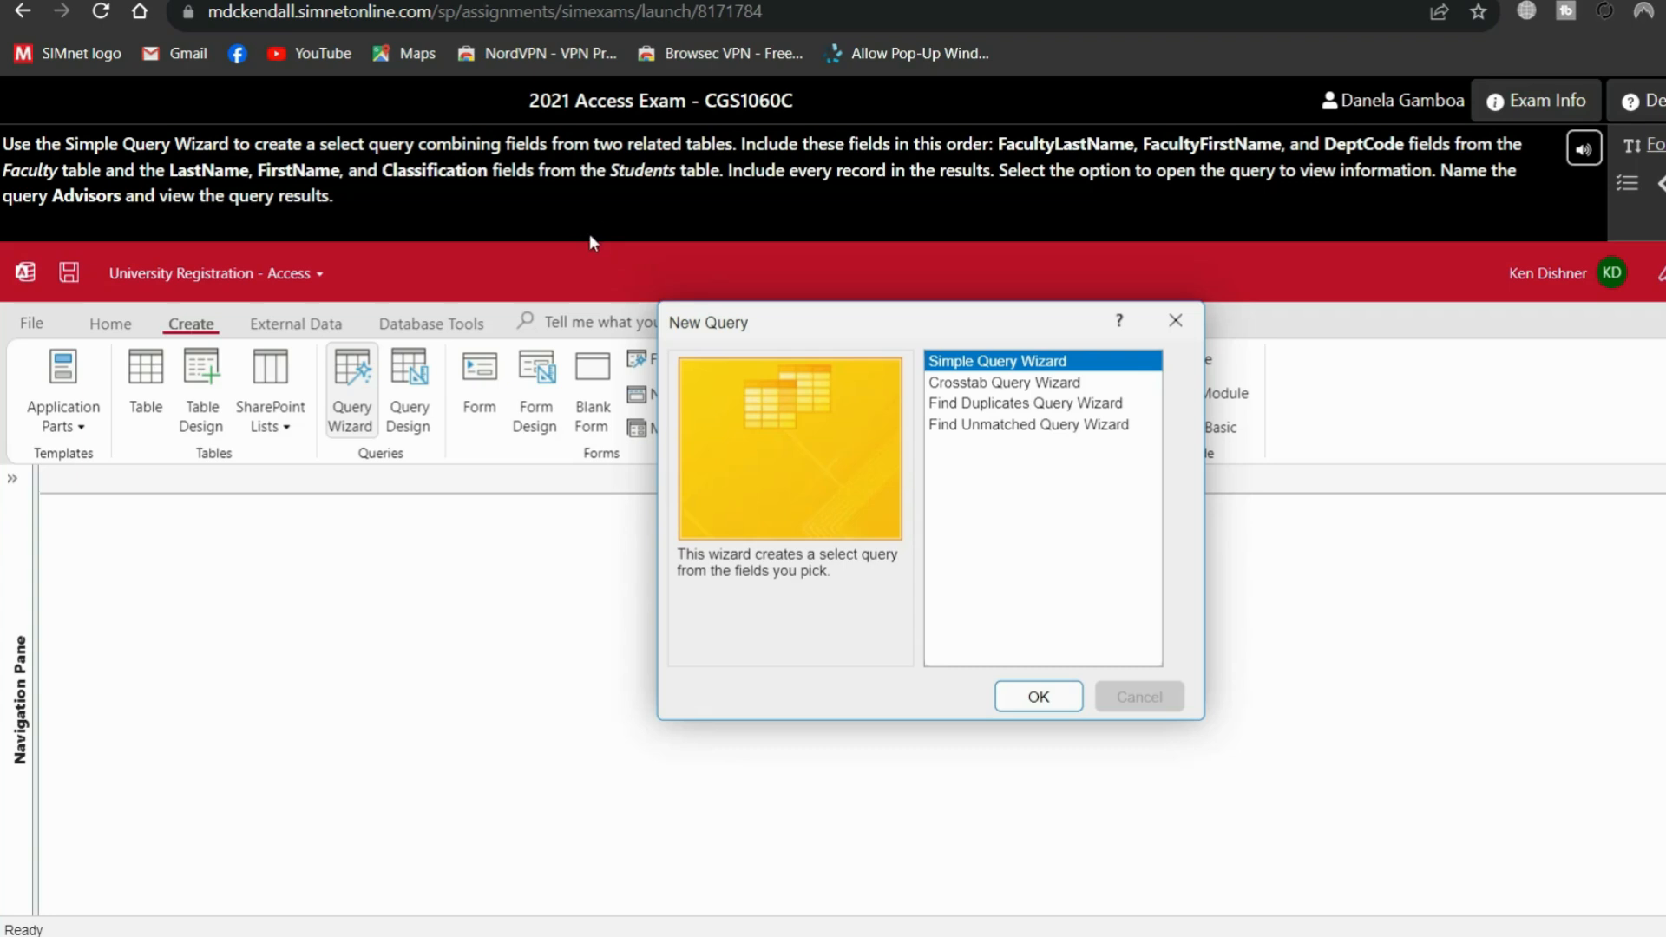
{"action": "left_click", "coordinate": [1039, 697]}
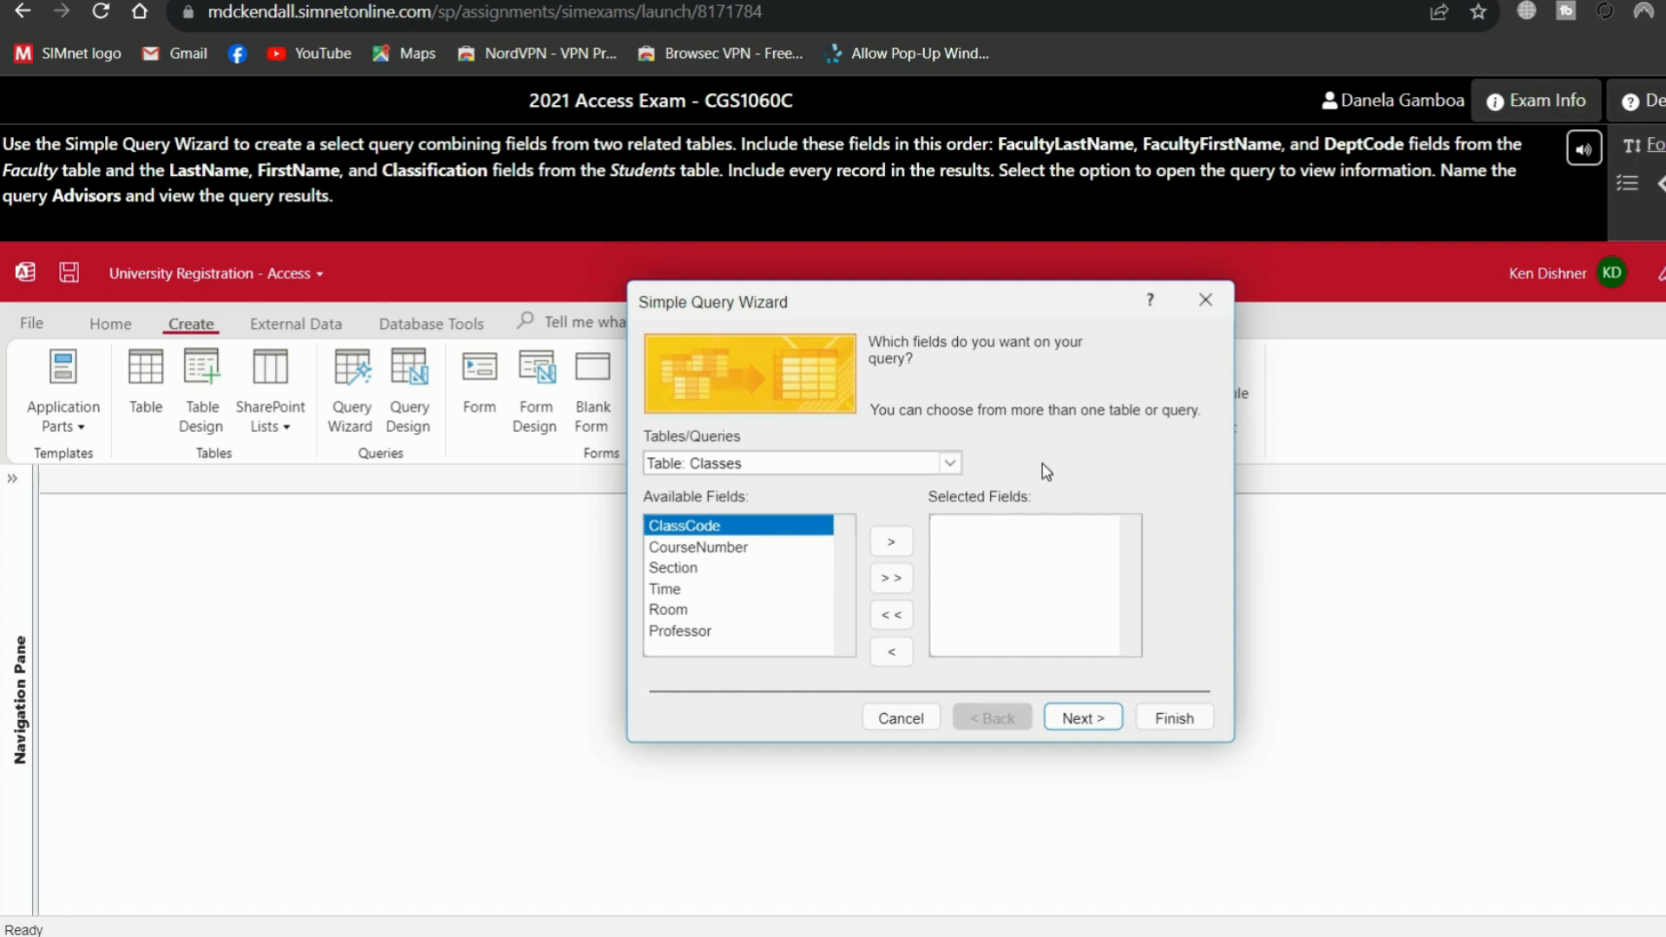
{"action": "left_click", "coordinate": [950, 464]}
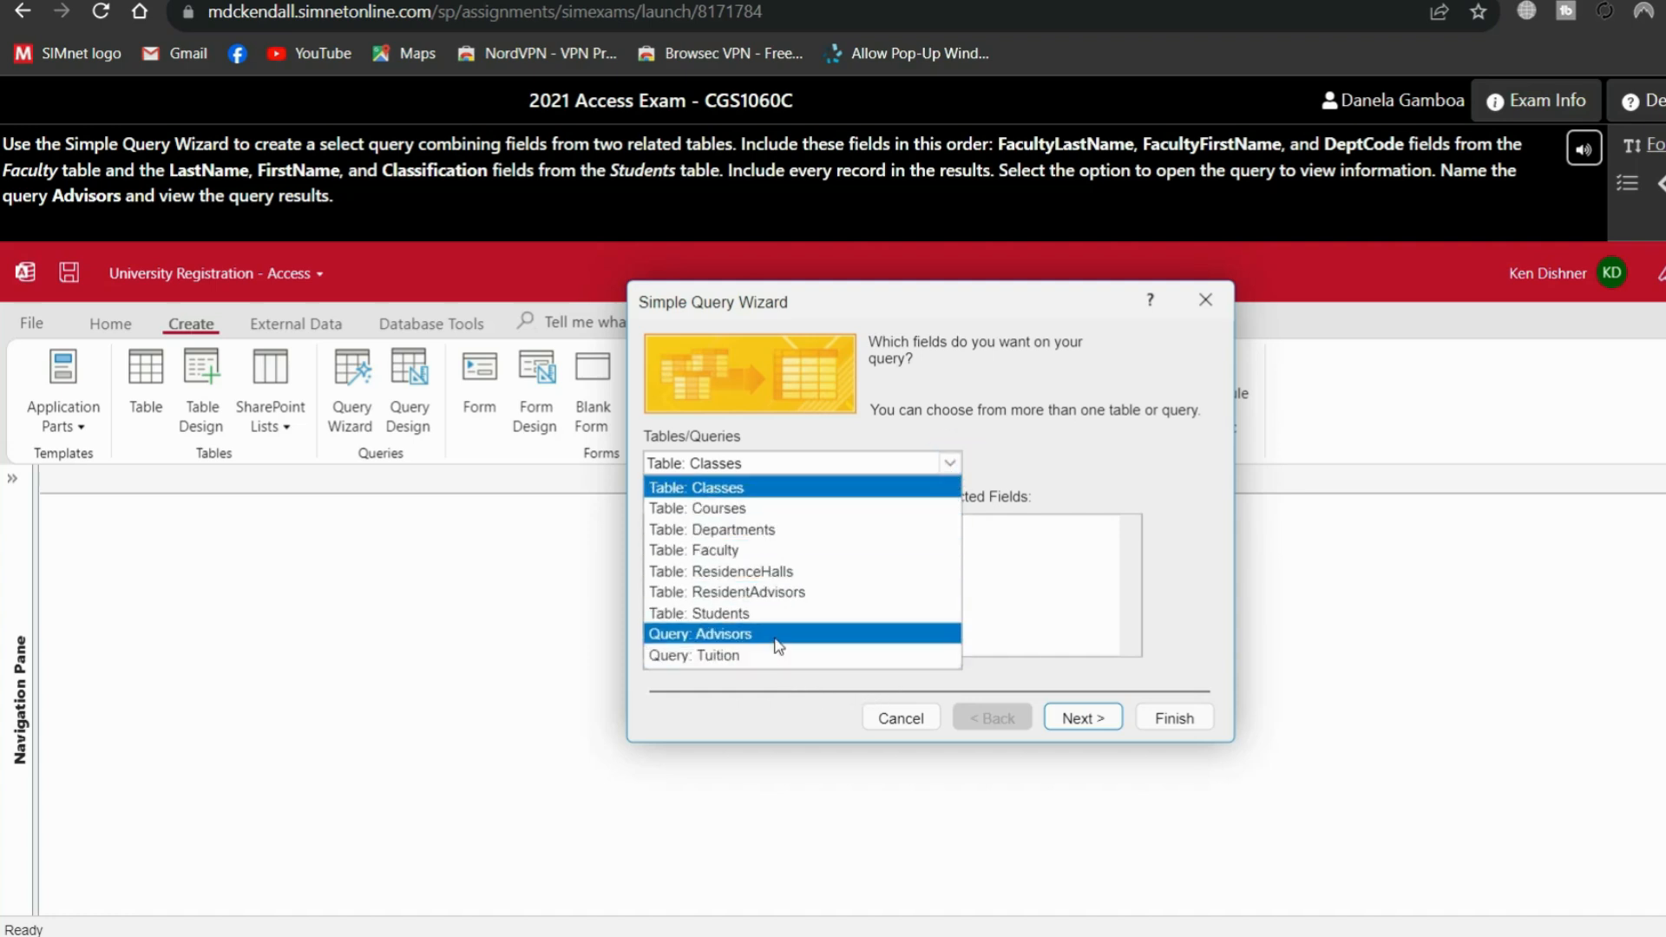
{"action": "left_click", "coordinate": [1043, 453]}
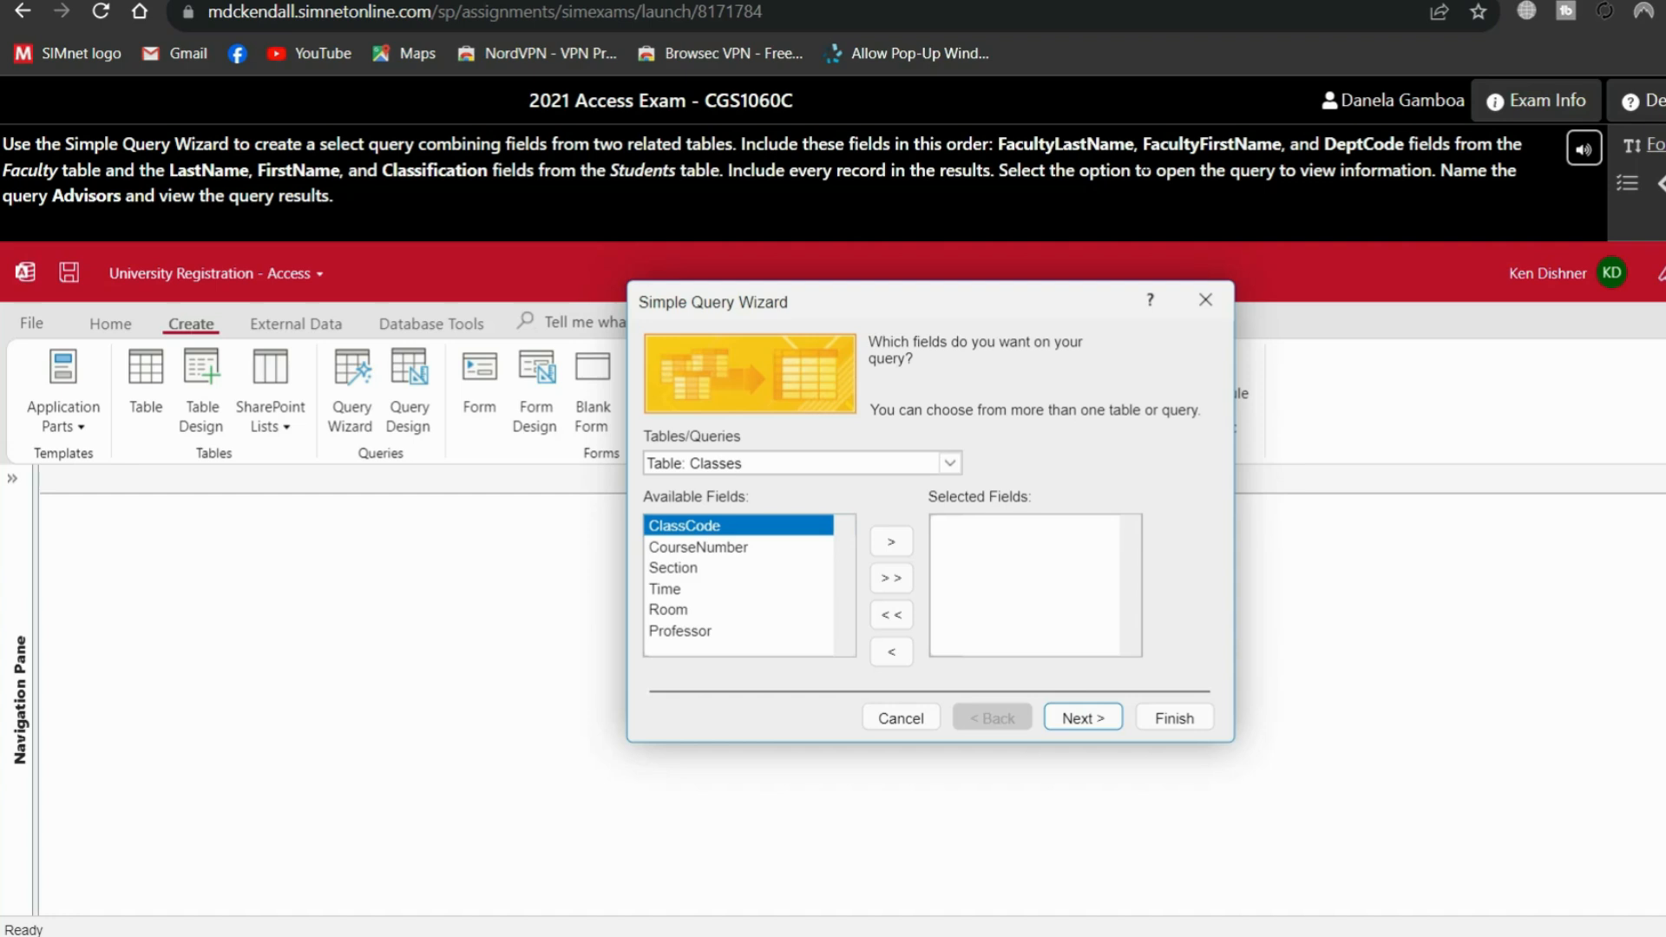
- Add the FacultyLastName, FacultyFirstName and DeptCode fields from the Faculty table to the query, in that order
{"action": "left_click", "coordinate": [952, 466]}
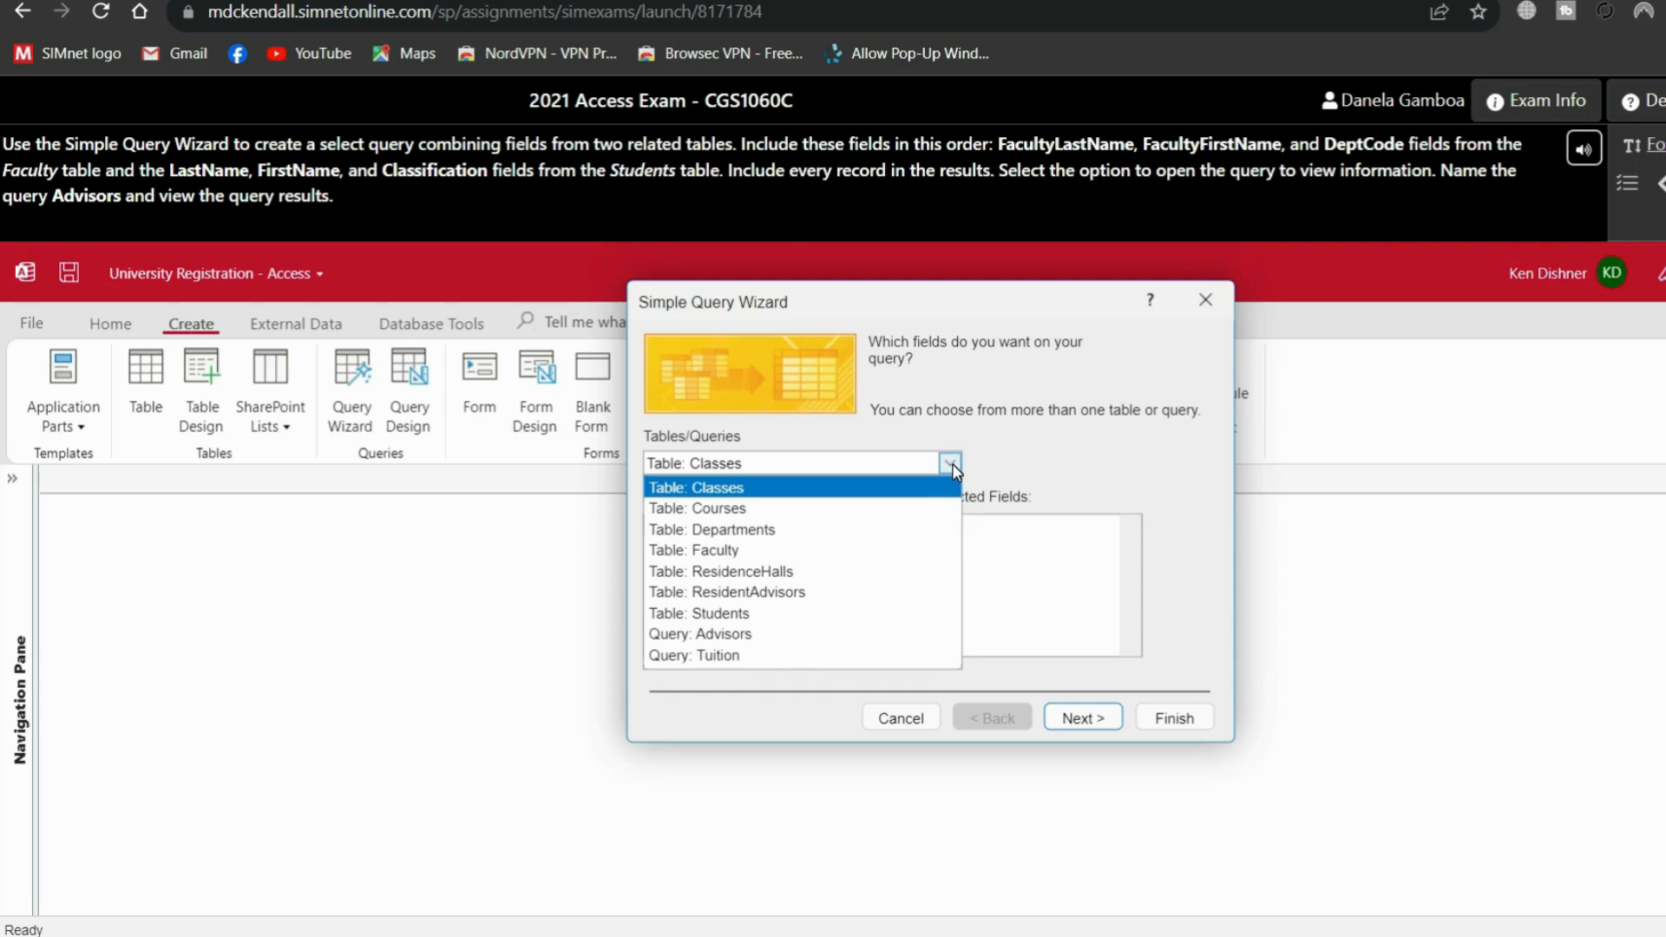
{"action": "left_click", "coordinate": [812, 550]}
{"action": "left_click", "coordinate": [756, 547]}
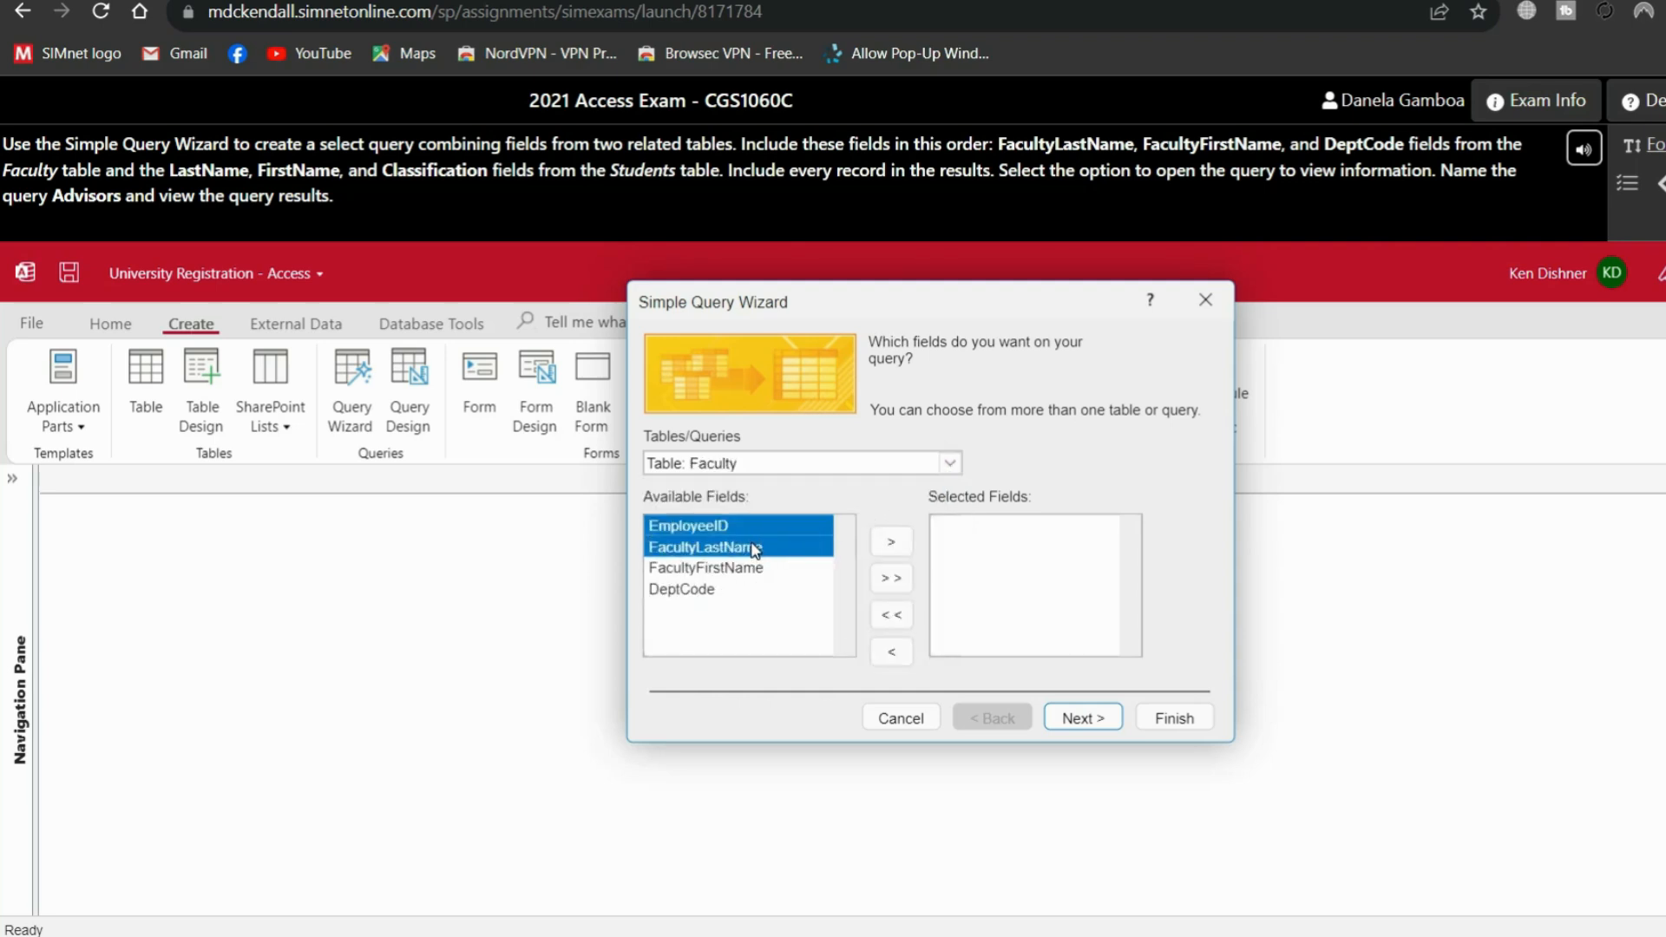
{"action": "left_click", "coordinate": [891, 542]}
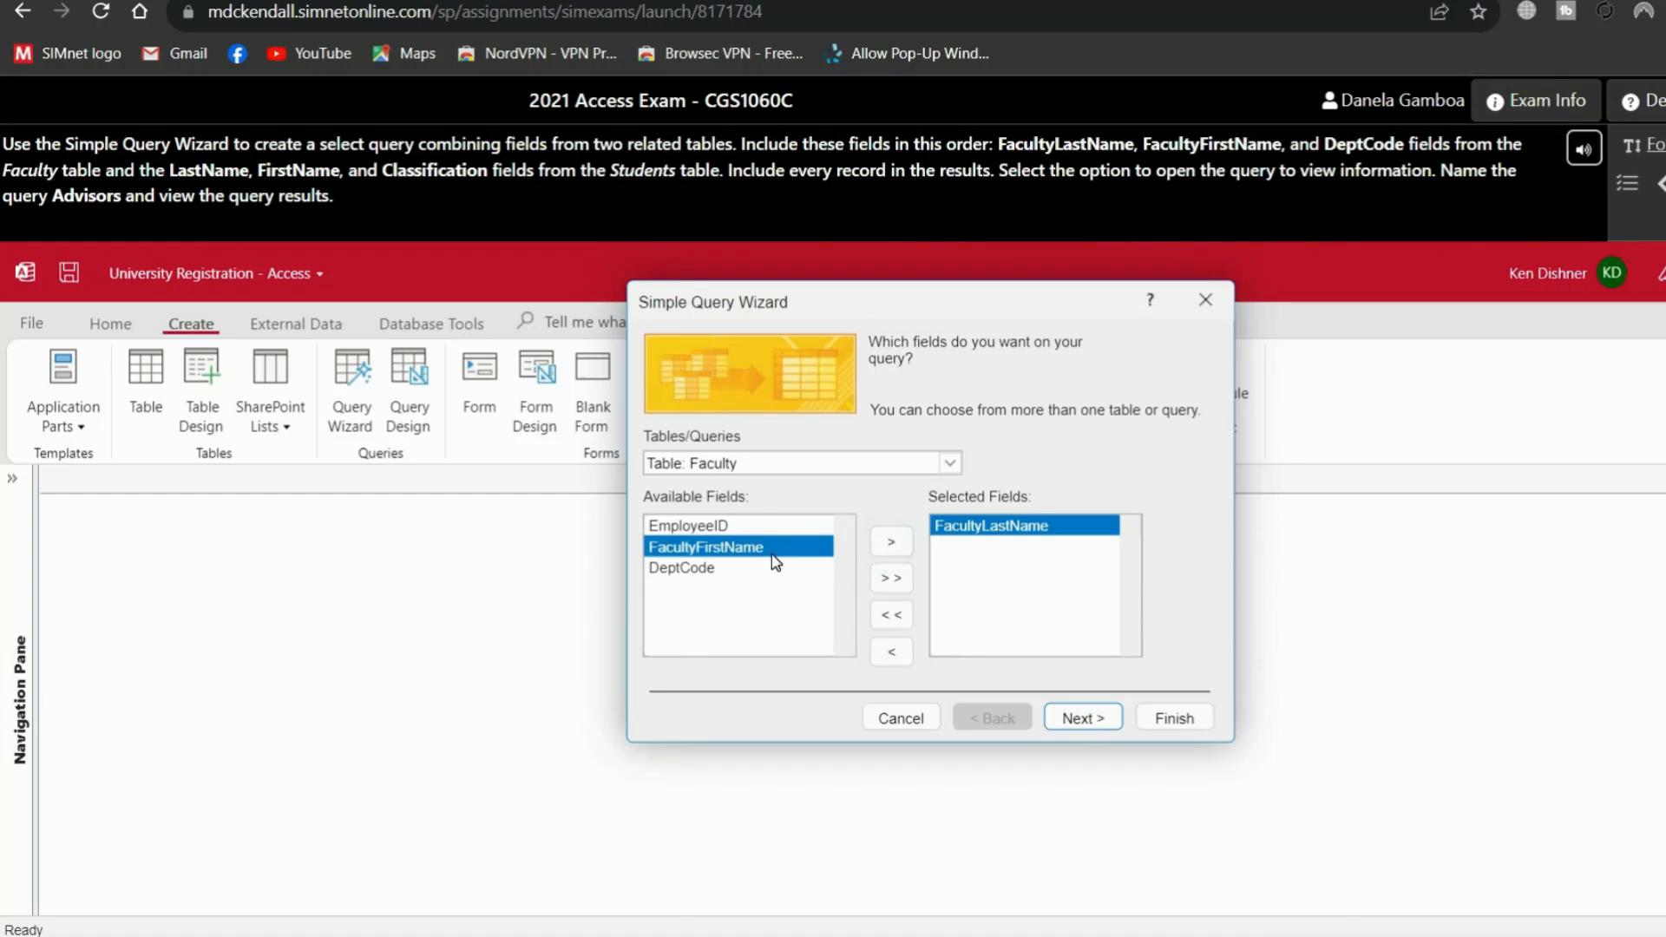
{"action": "left_click", "coordinate": [742, 568]}
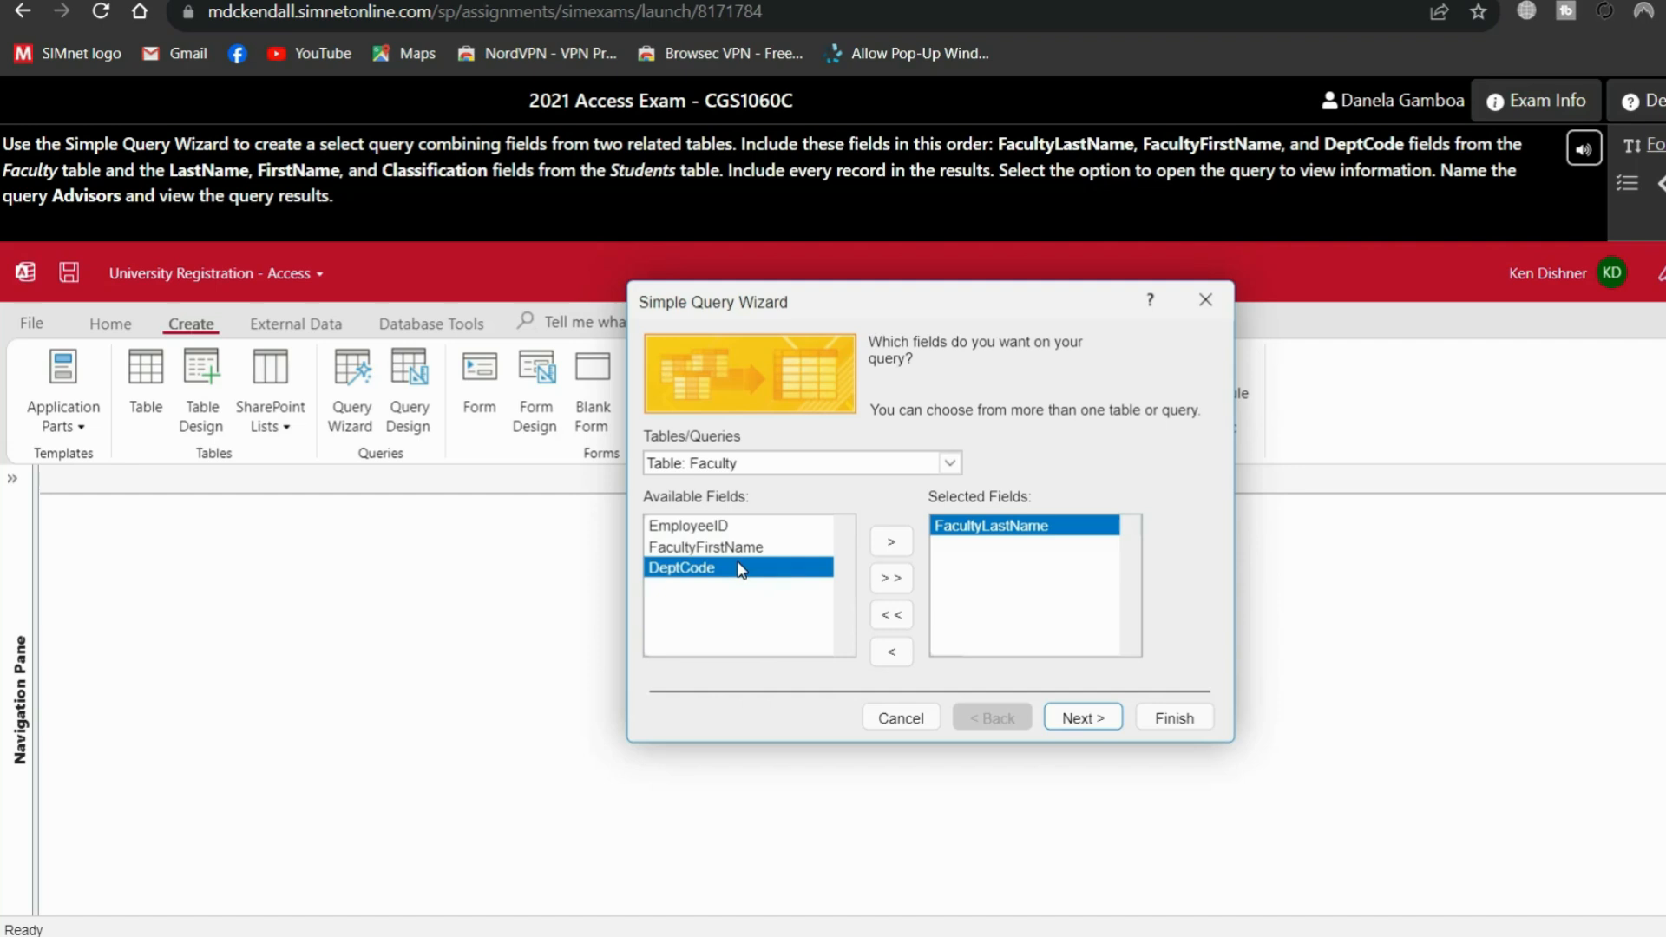
{"action": "left_click", "coordinate": [748, 552]}
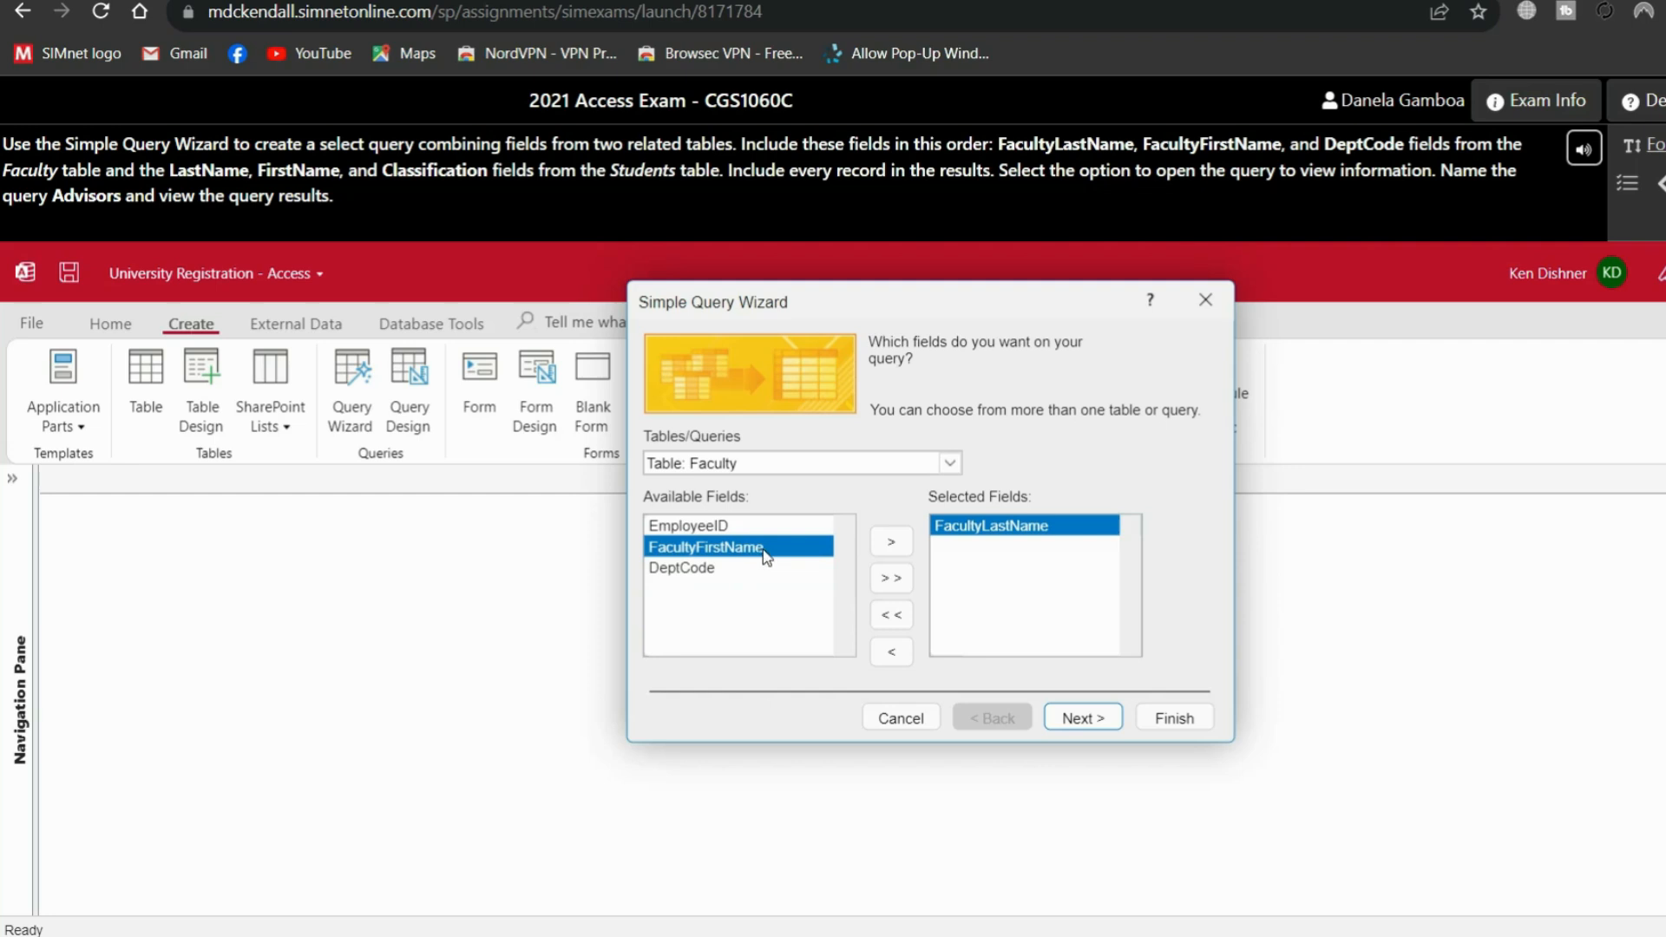
{"action": "left_click", "coordinate": [824, 547]}
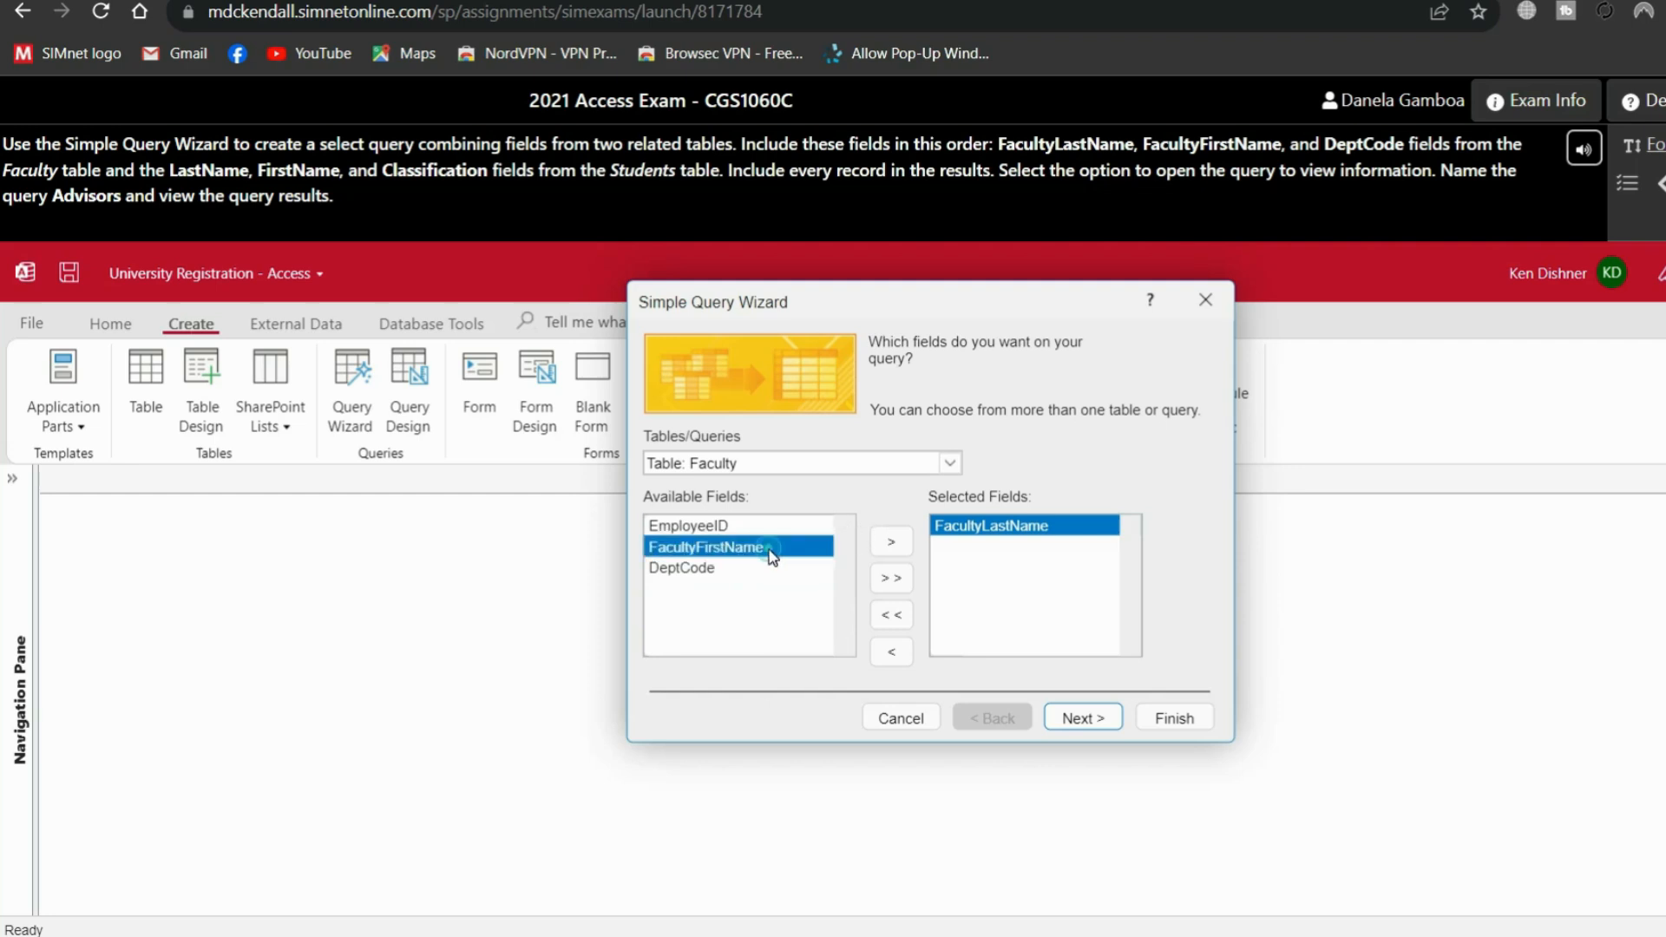
{"action": "left_click", "coordinate": [893, 543]}
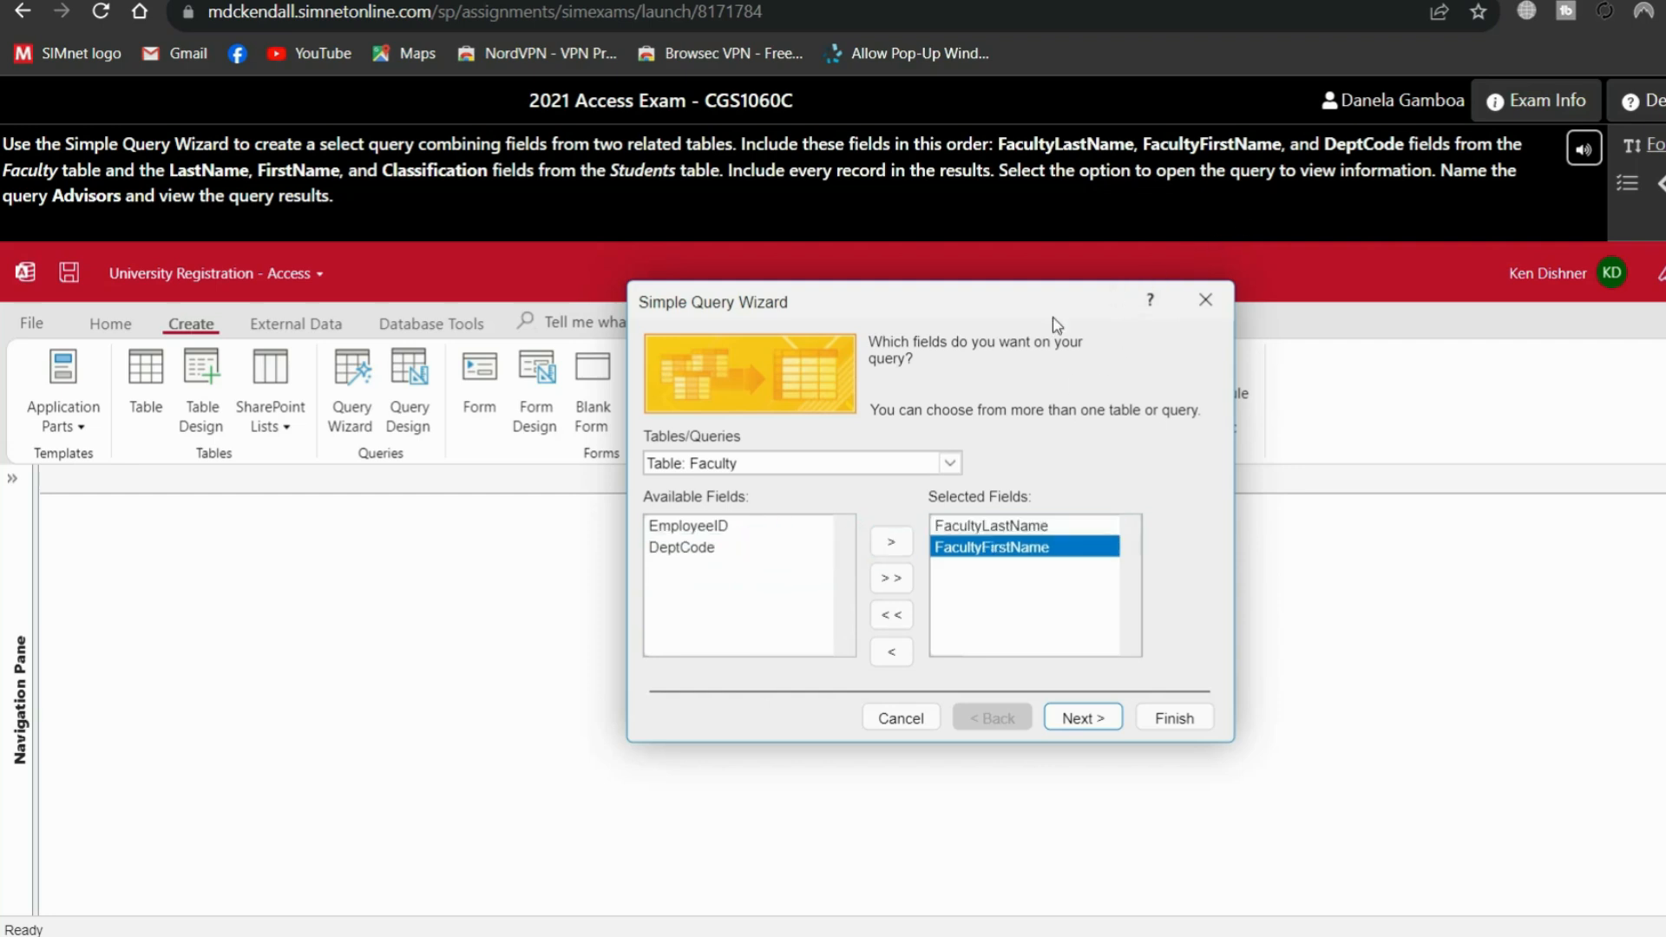
{"action": "left_click", "coordinate": [712, 547]}
{"action": "left_click", "coordinate": [891, 542]}
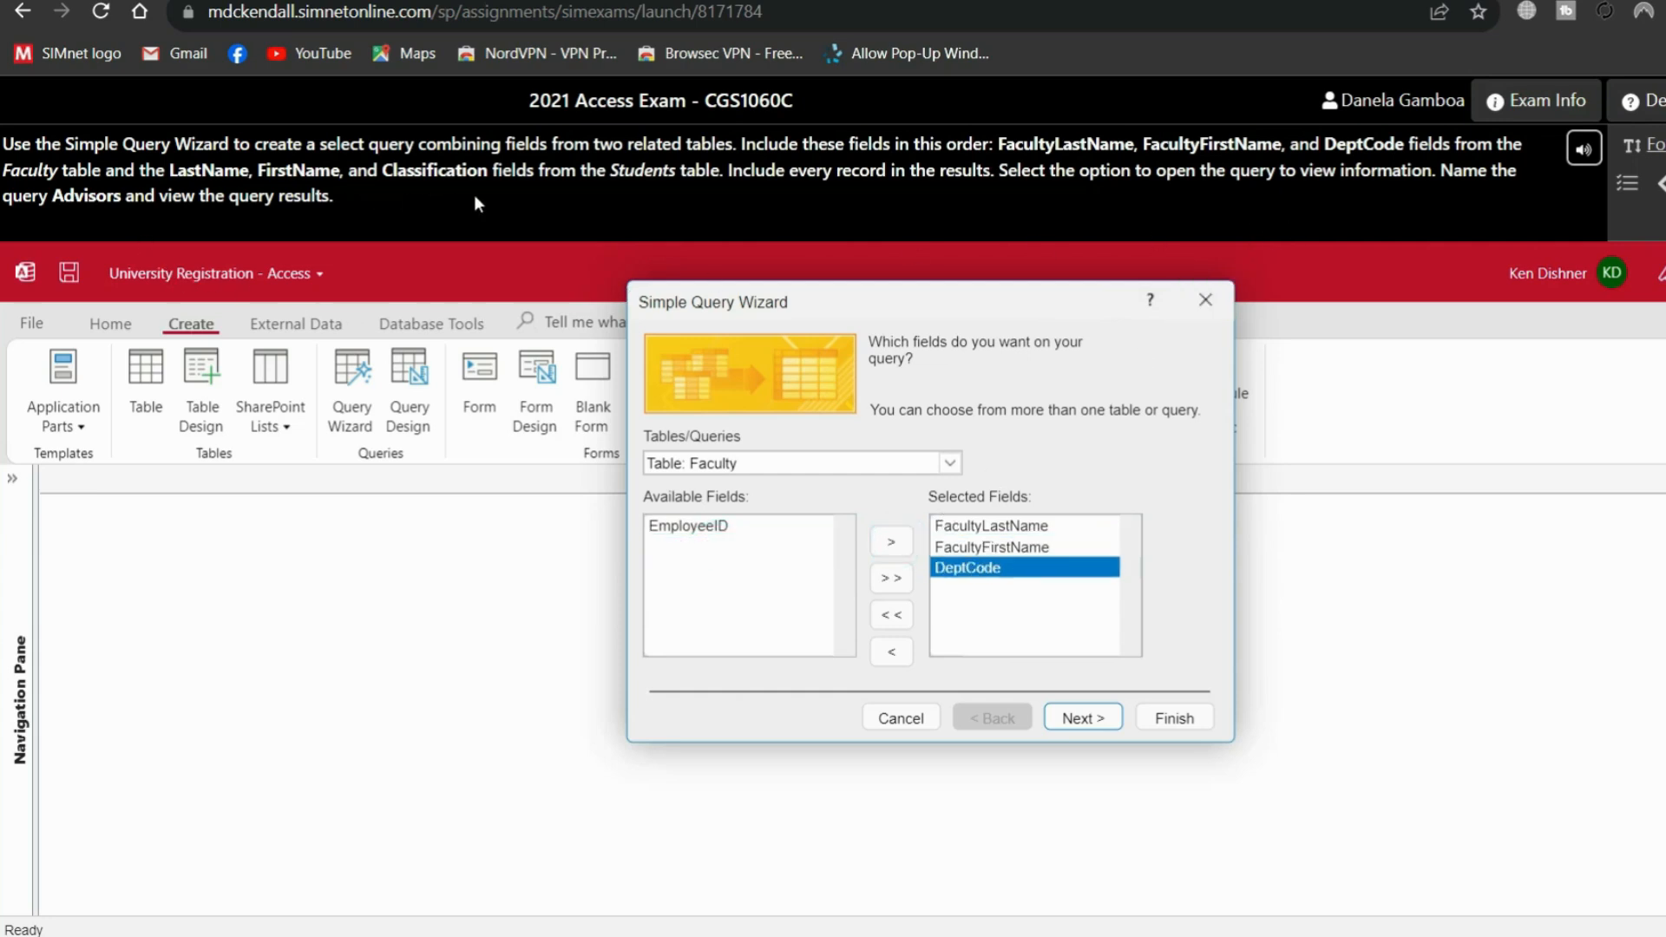
- Add the LastName, FirstName and Classification fields from the Students table to the query, in that order
{"action": "left_click", "coordinate": [949, 461]}
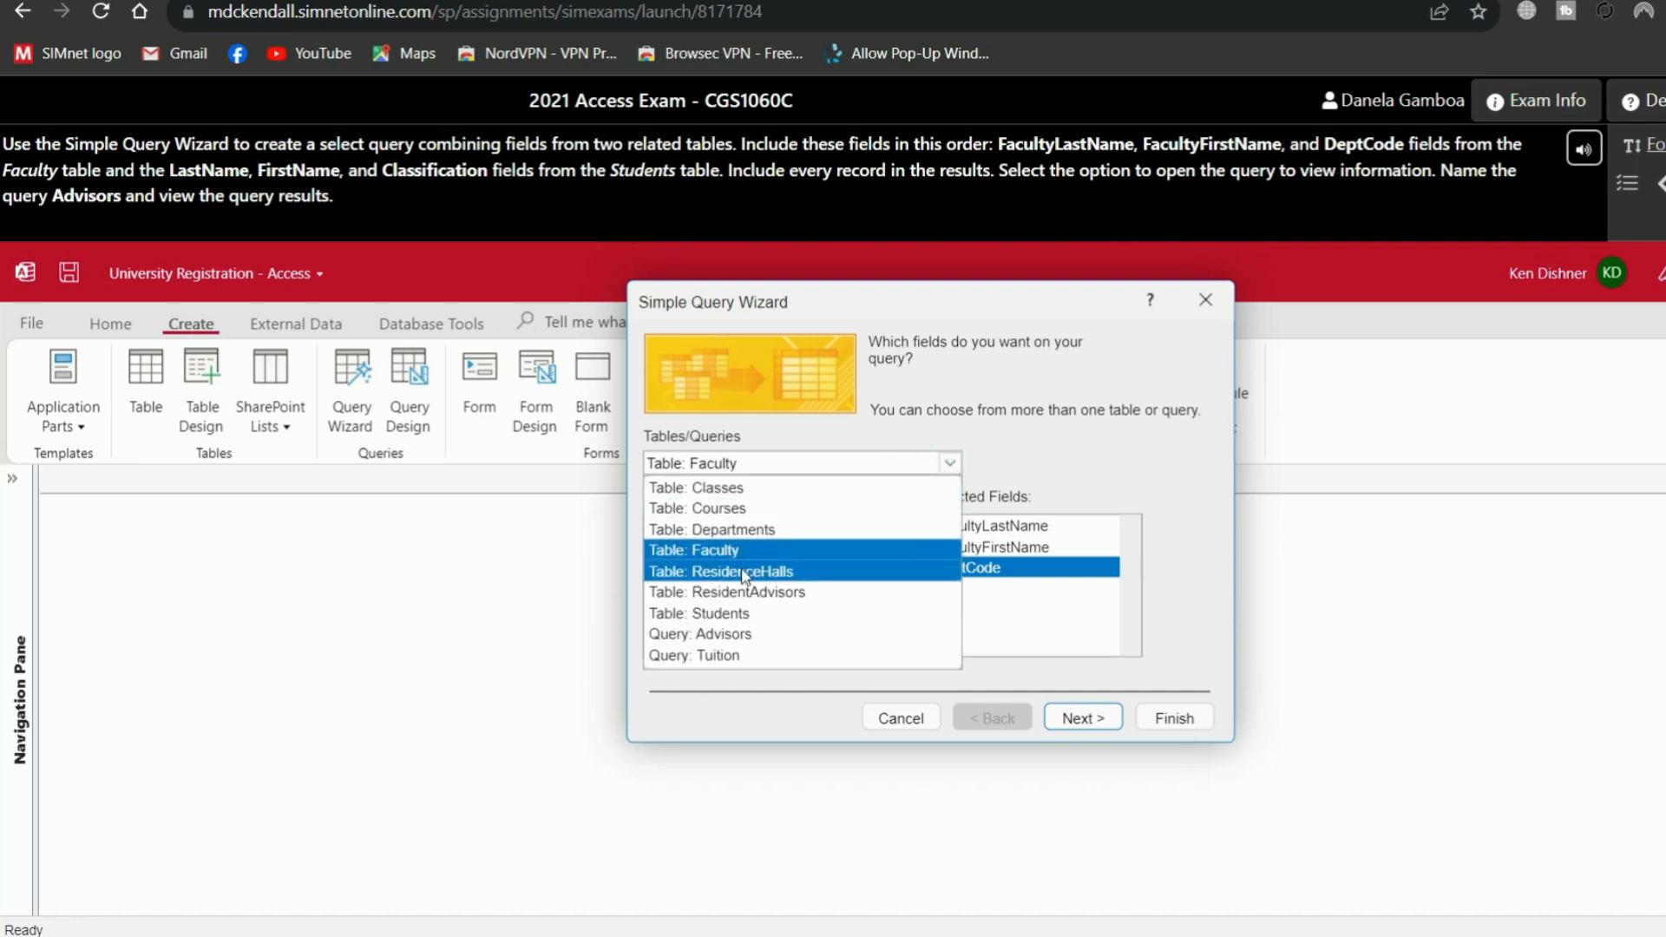
{"action": "left_click", "coordinate": [743, 613]}
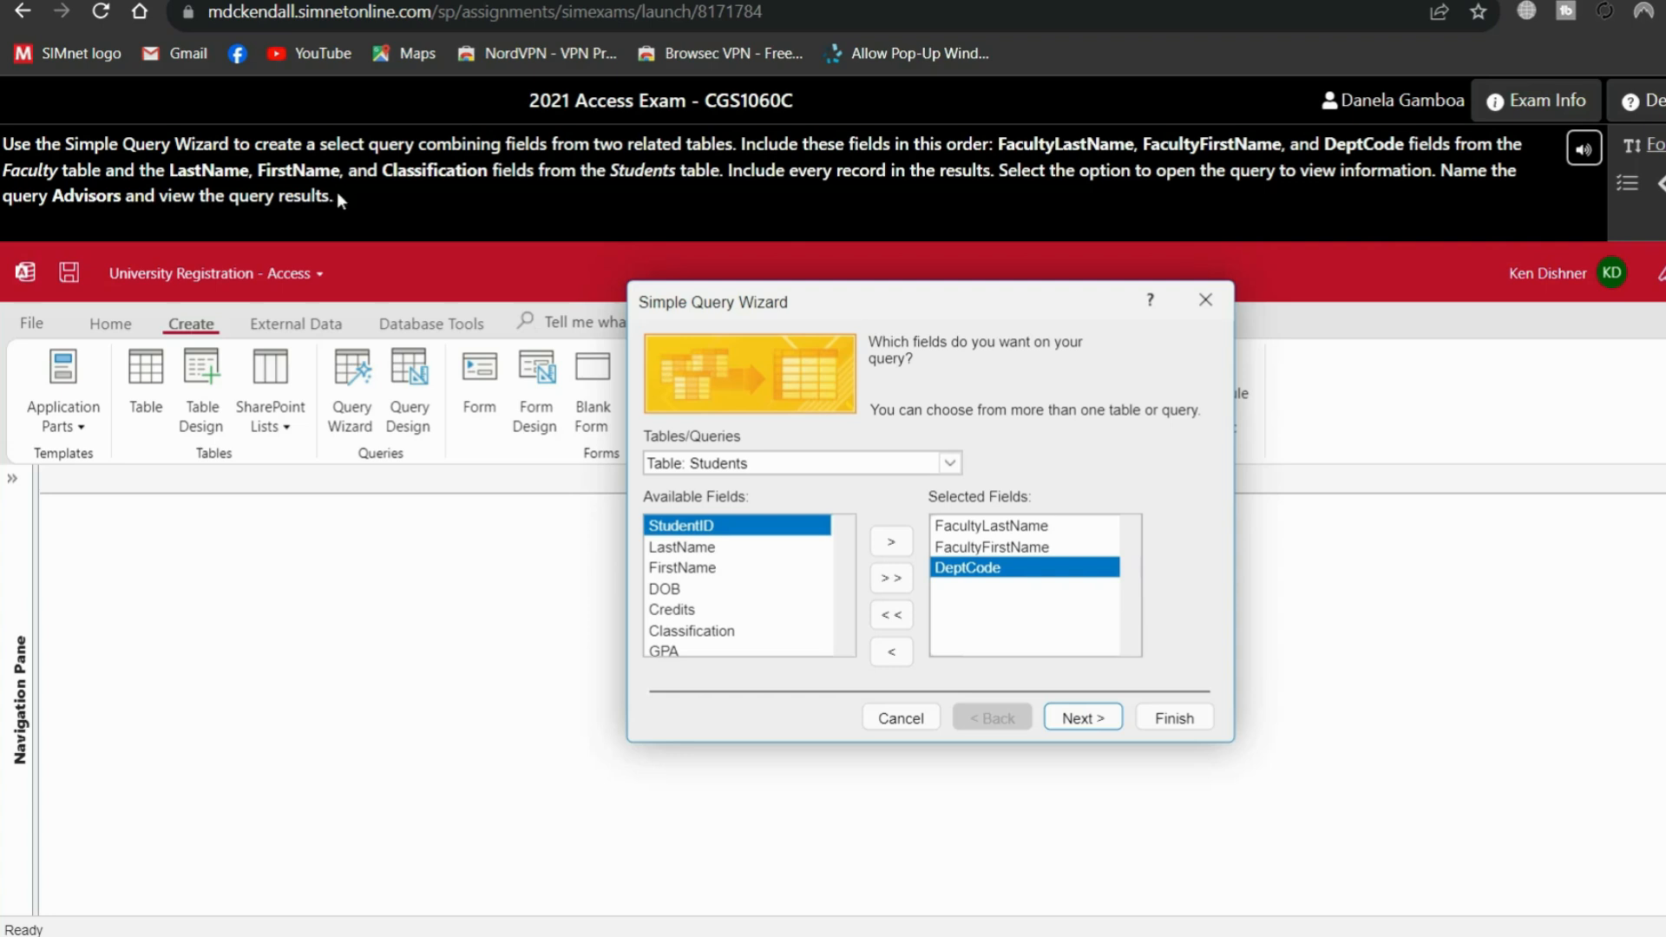
{"action": "left_click", "coordinate": [737, 548]}
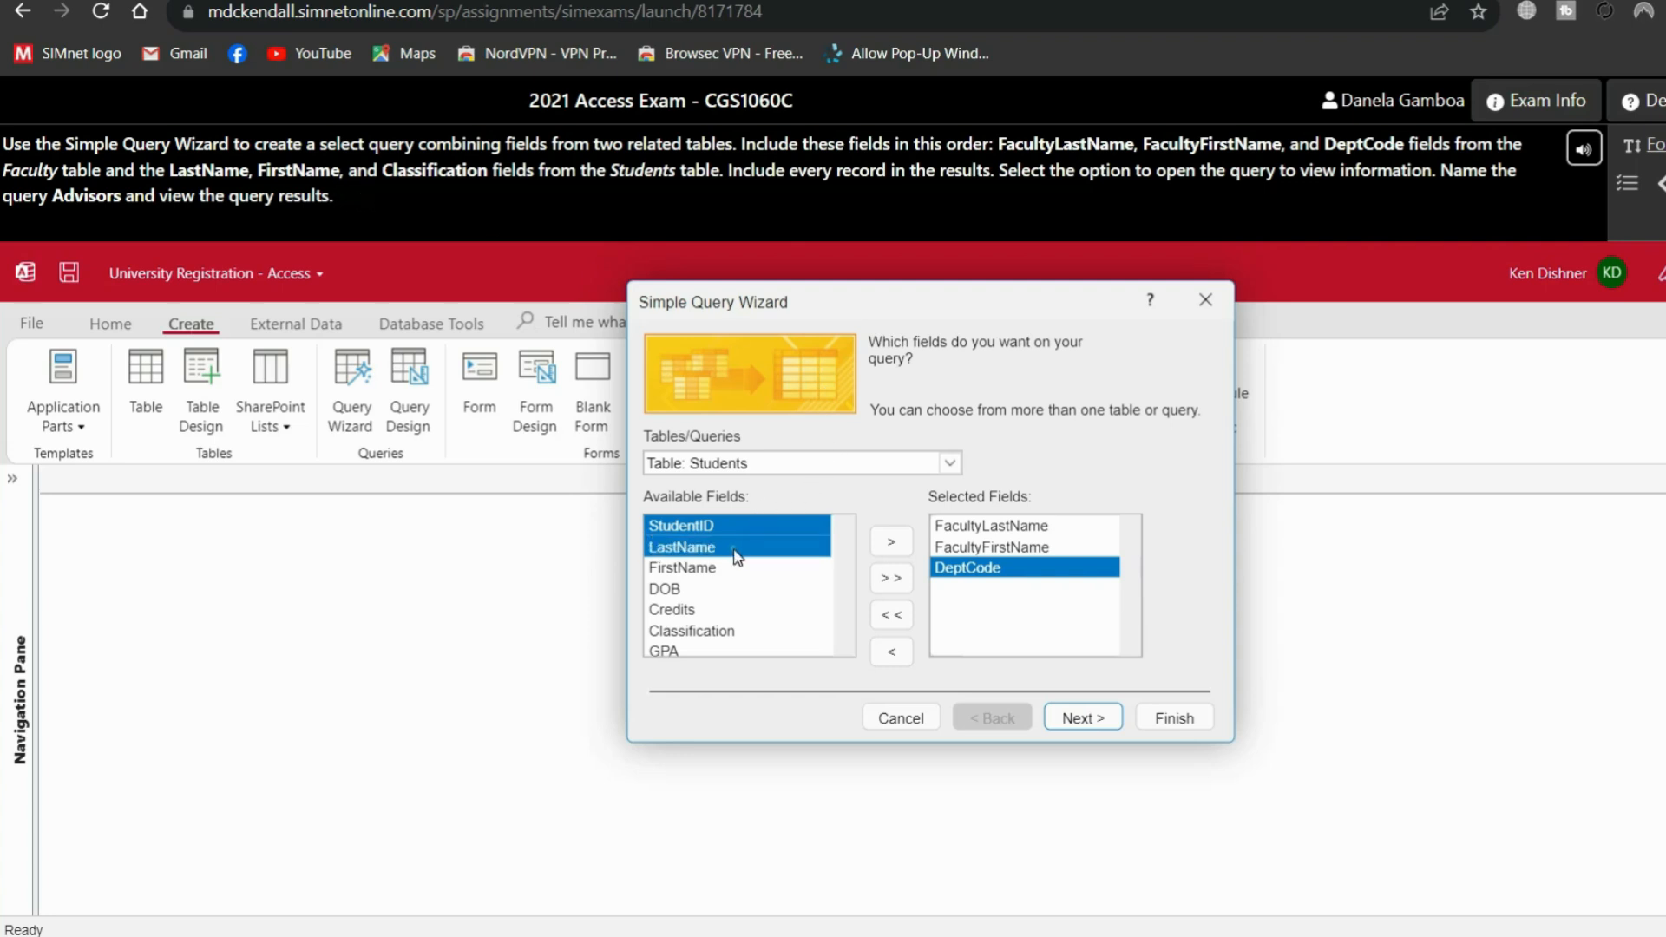
{"action": "left_click", "coordinate": [892, 542]}
{"action": "left_click", "coordinate": [796, 556]}
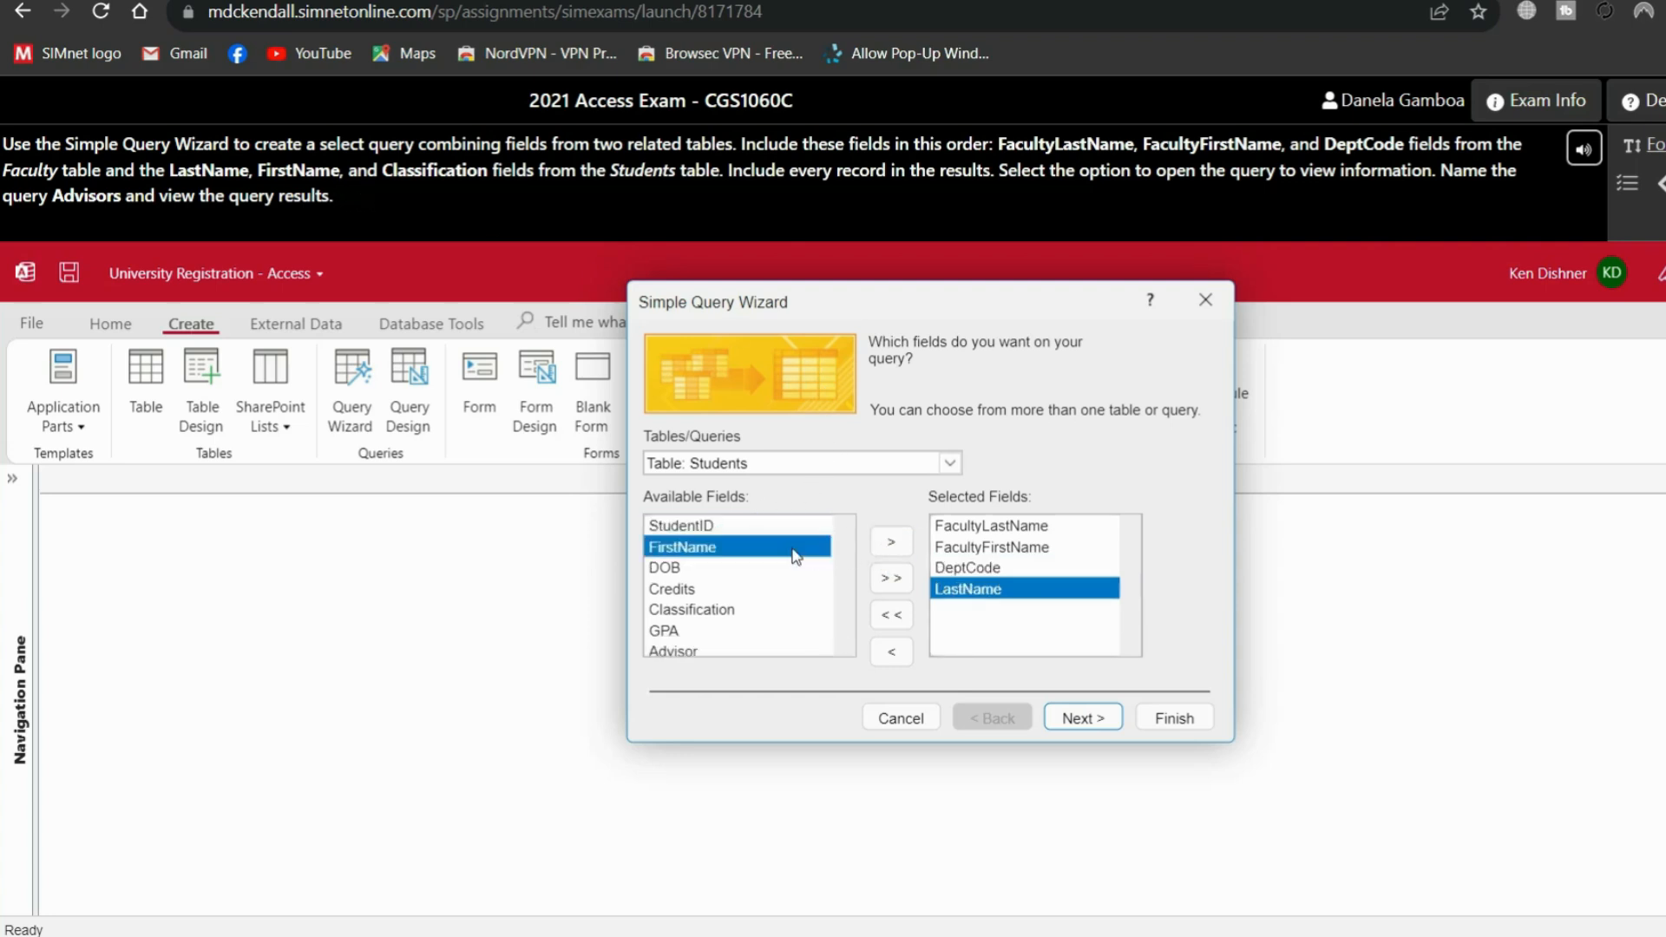
{"action": "left_click", "coordinate": [889, 544]}
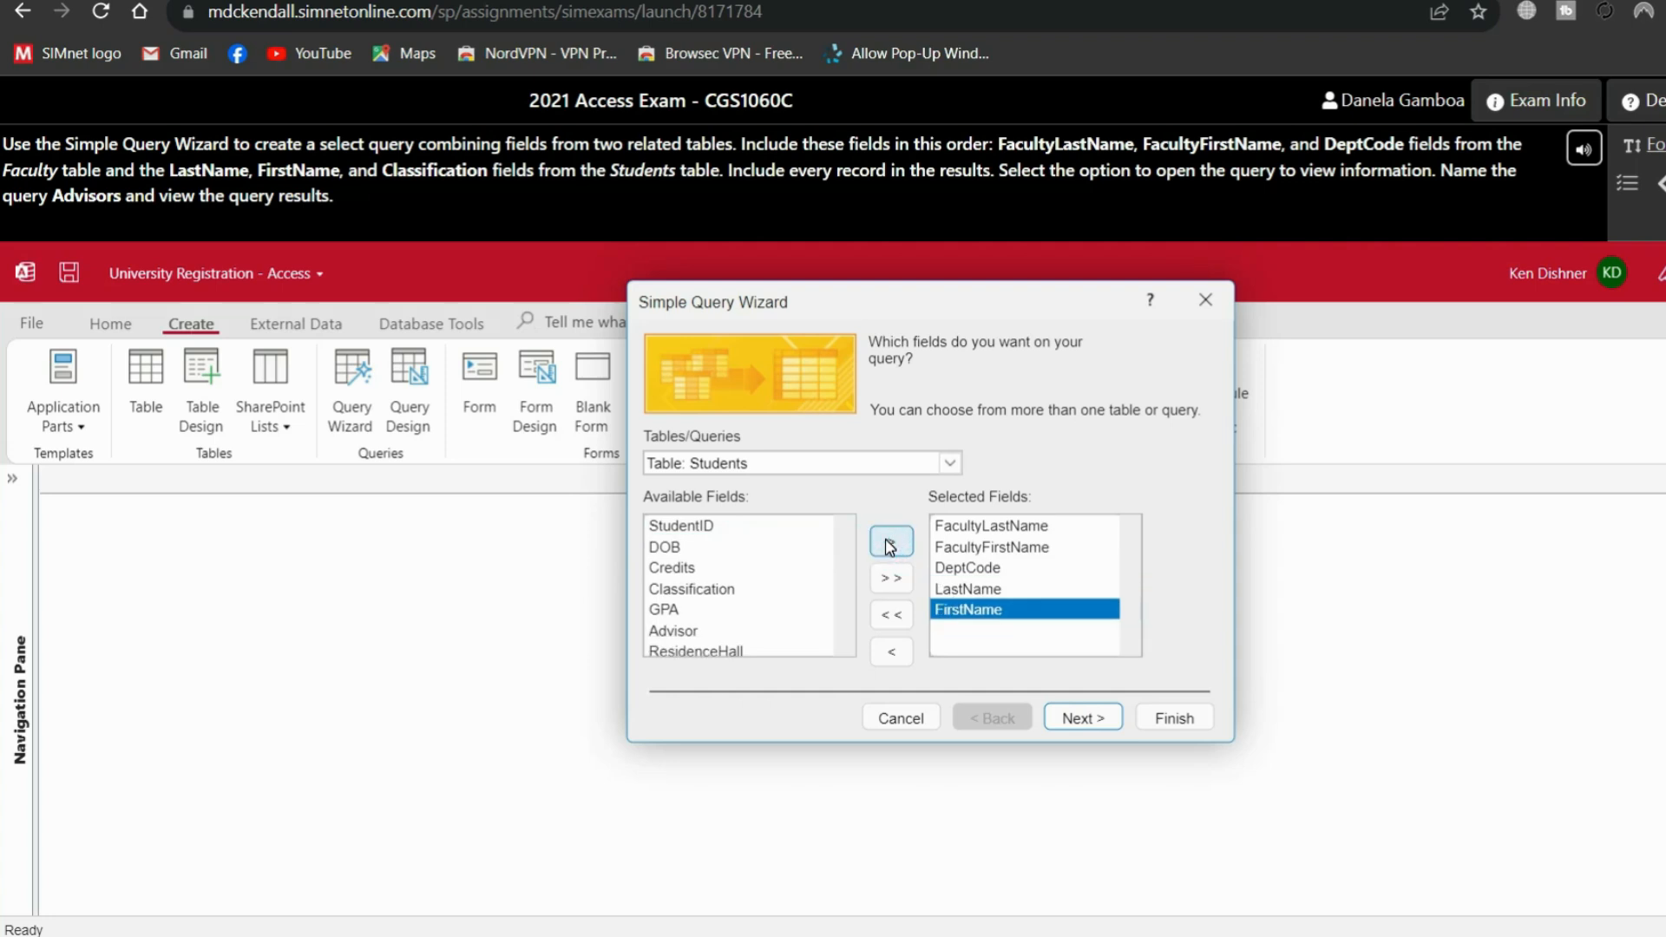
{"action": "left_click", "coordinate": [745, 589]}
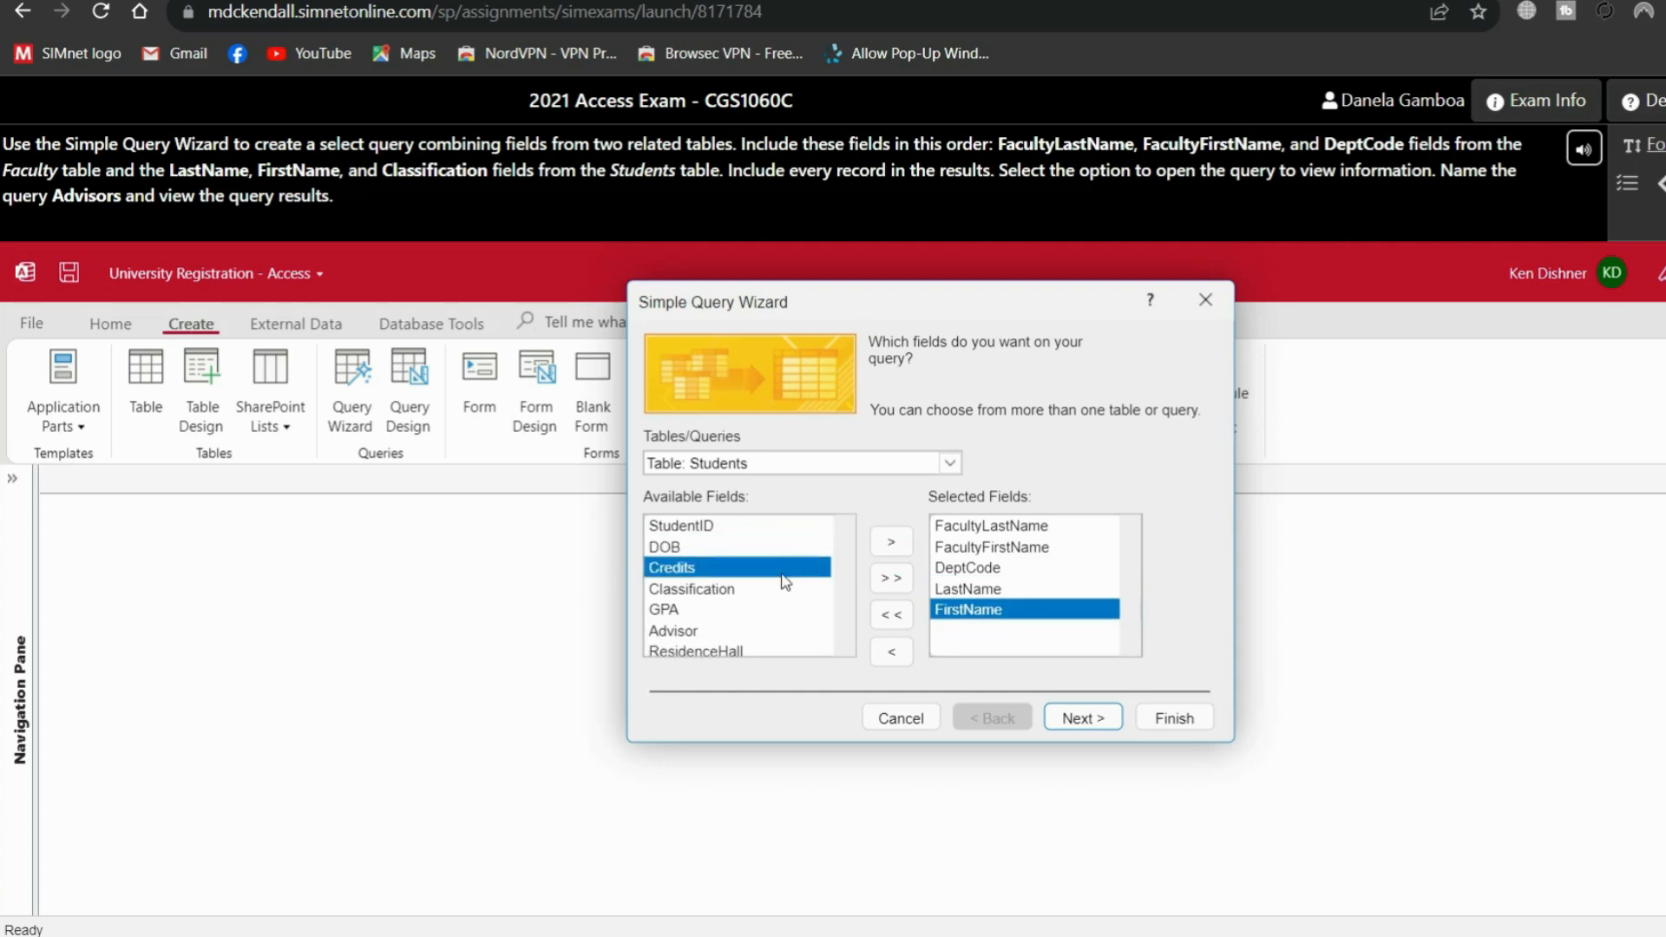
{"action": "left_click", "coordinate": [891, 543]}
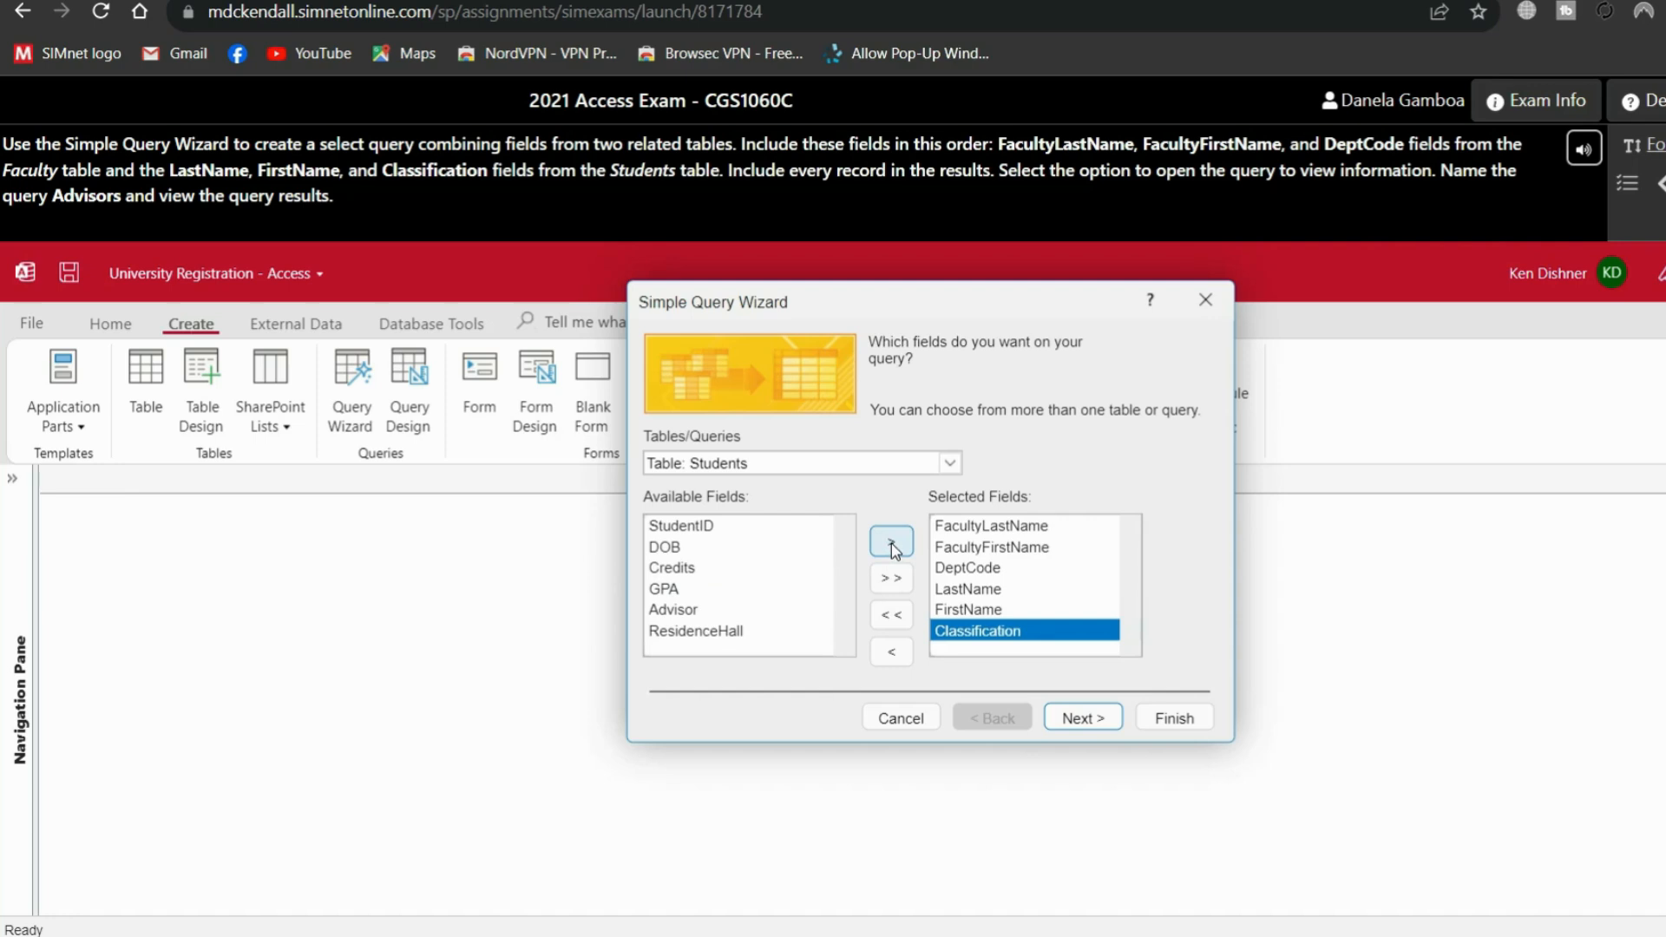
- Keep the detail query option, title the query Advisors, open it to view its results and continue to the next question
{"action": "left_click", "coordinate": [1065, 719]}
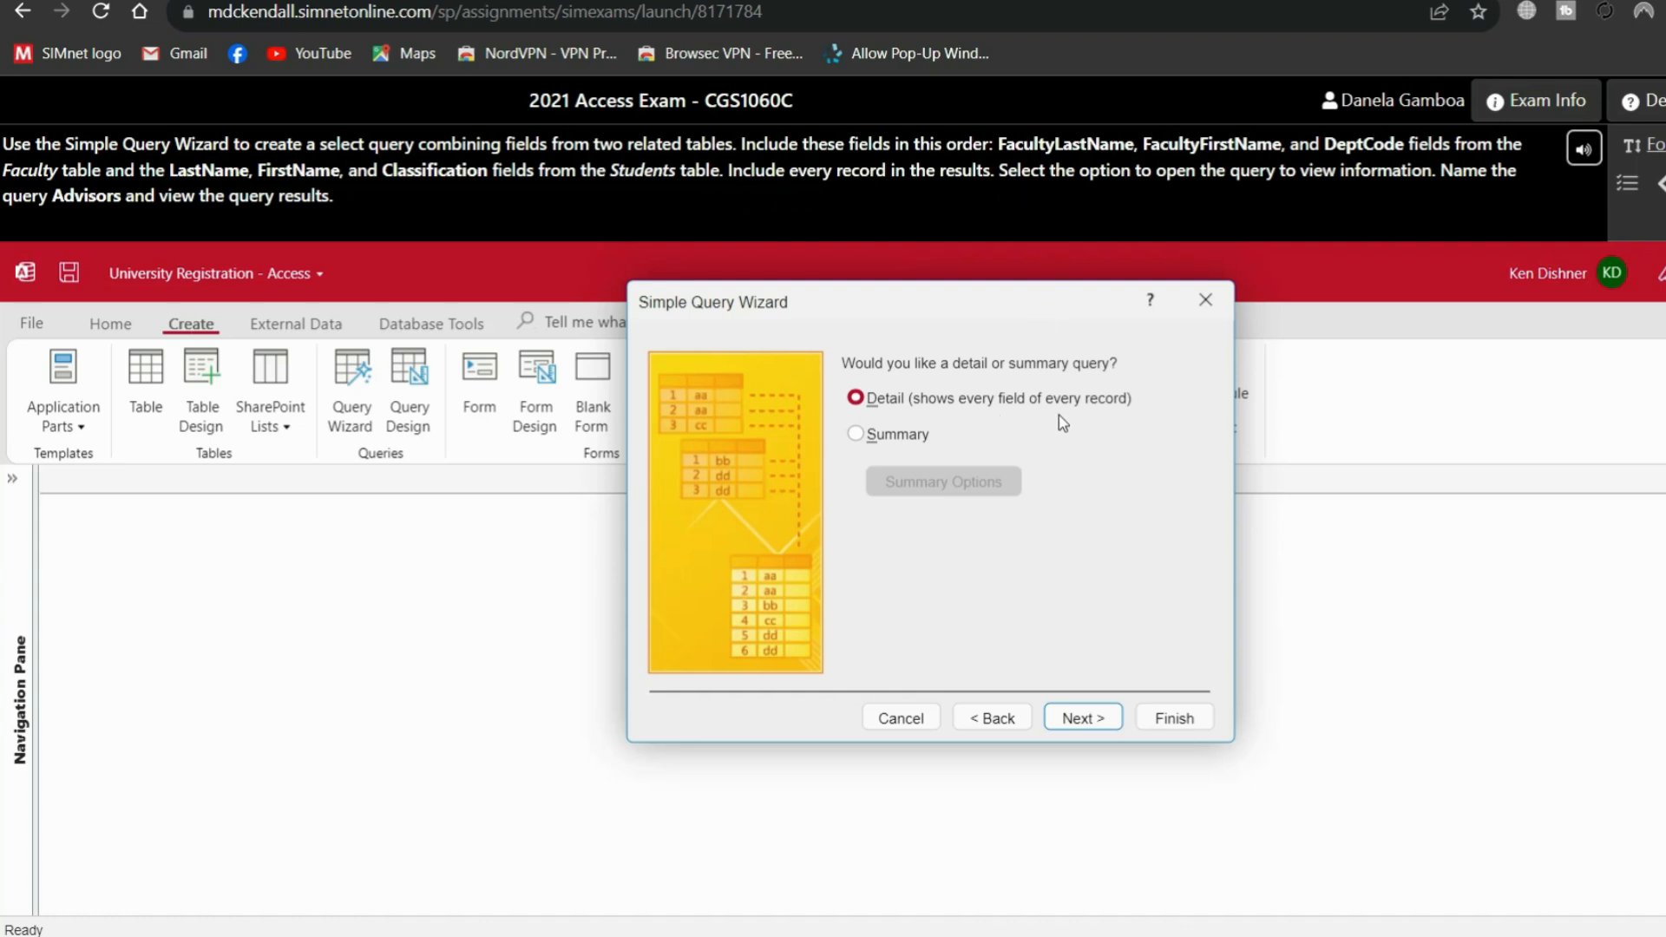
{"action": "left_click", "coordinate": [1098, 723]}
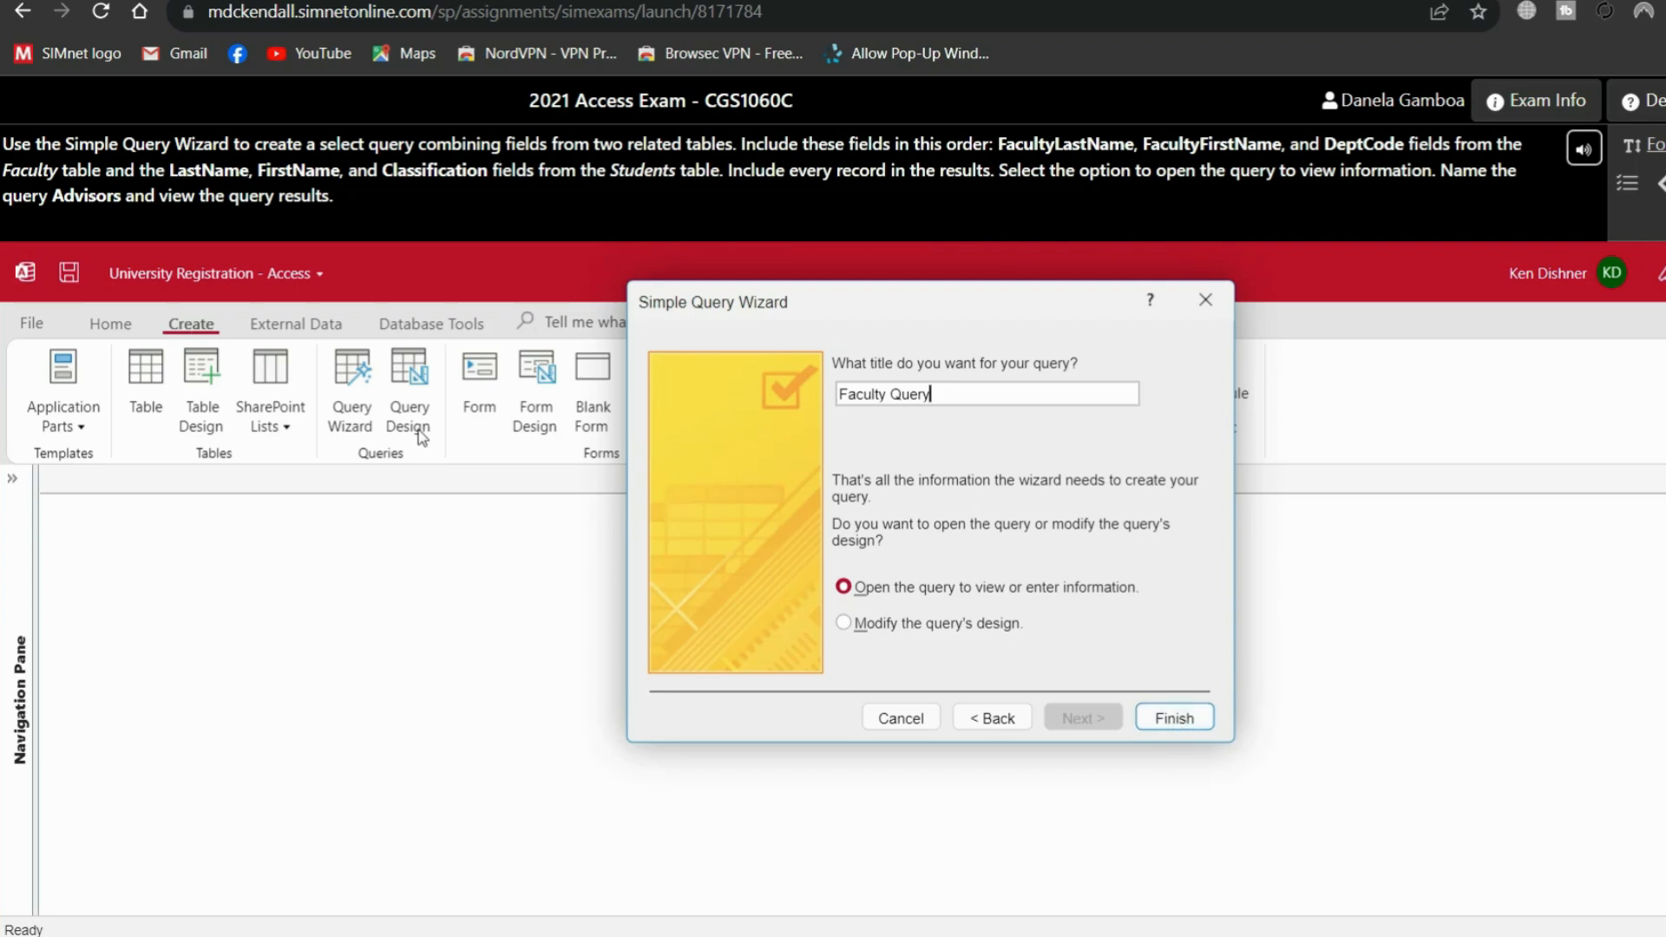
{"action": "left_click_drag", "start_coordinate": [949, 395], "coordinate": [831, 398]}
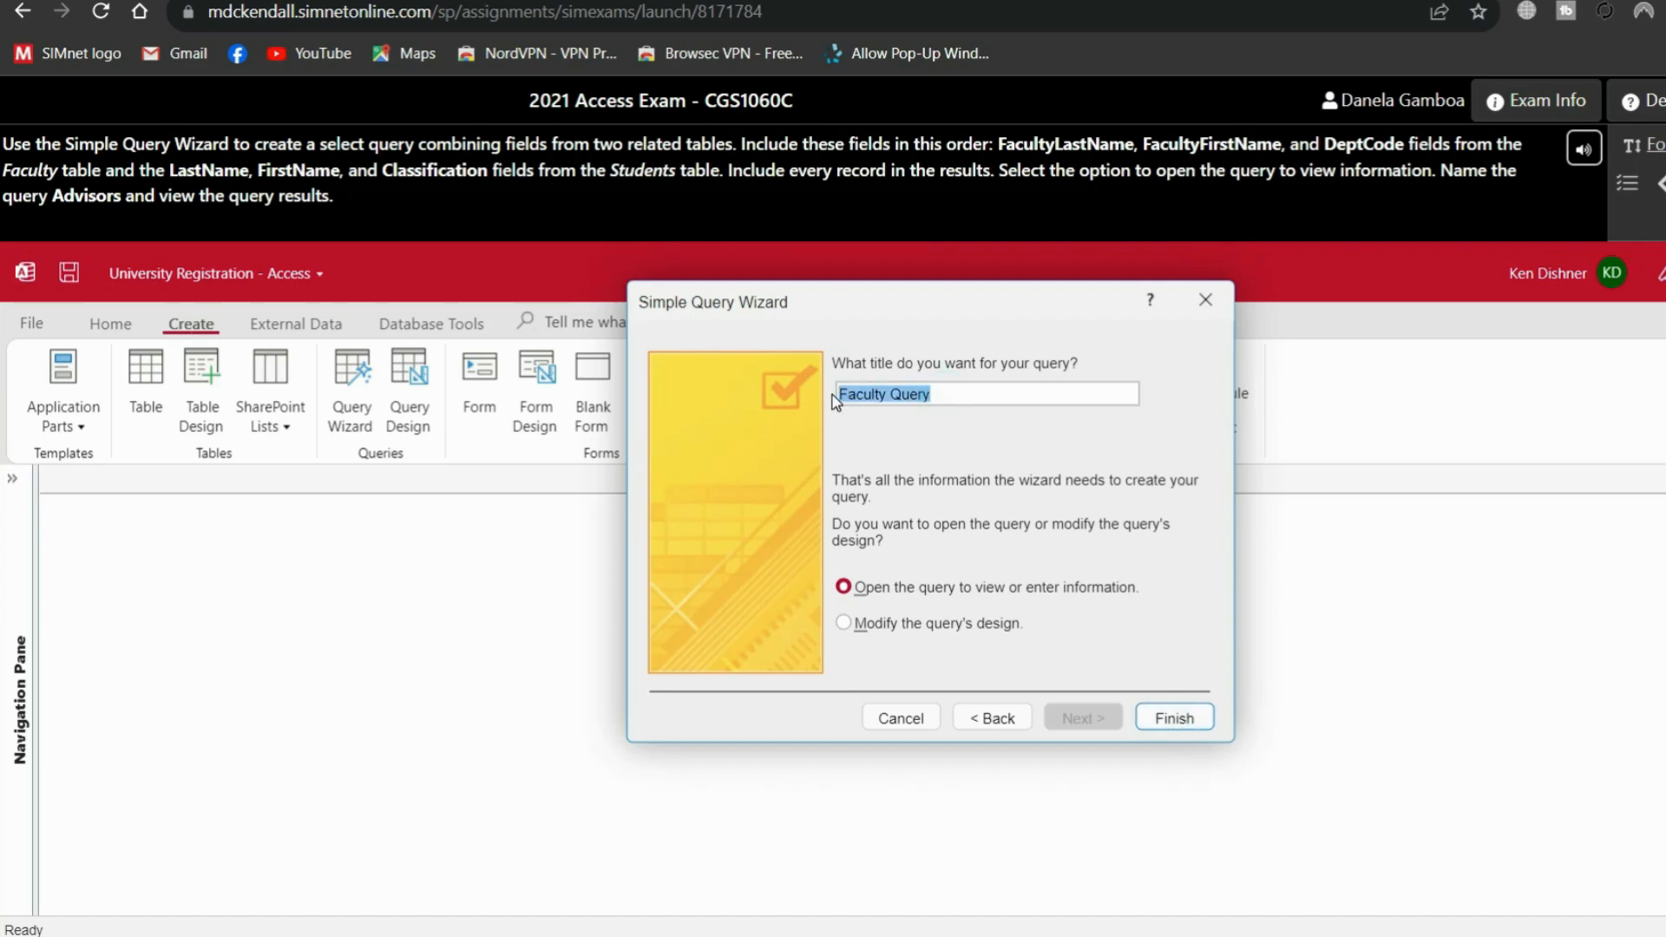
{"action": "type", "text": "Advisors"}
{"action": "left_click", "coordinate": [1201, 724]}
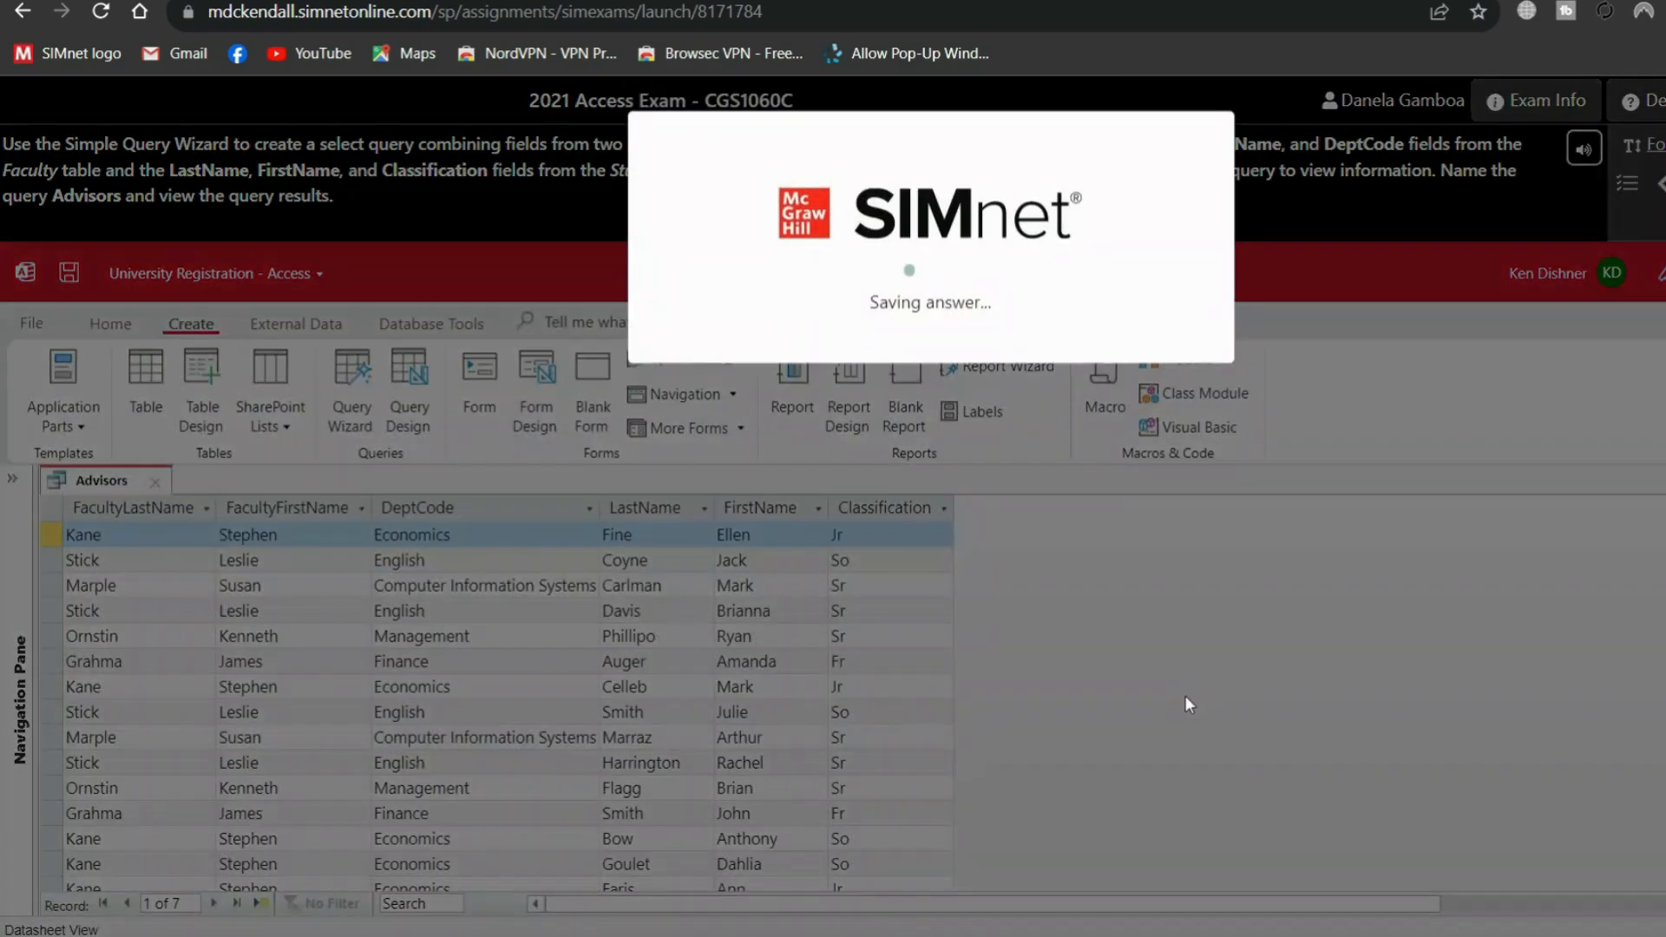
{"action": "left_click", "coordinate": [1150, 346]}
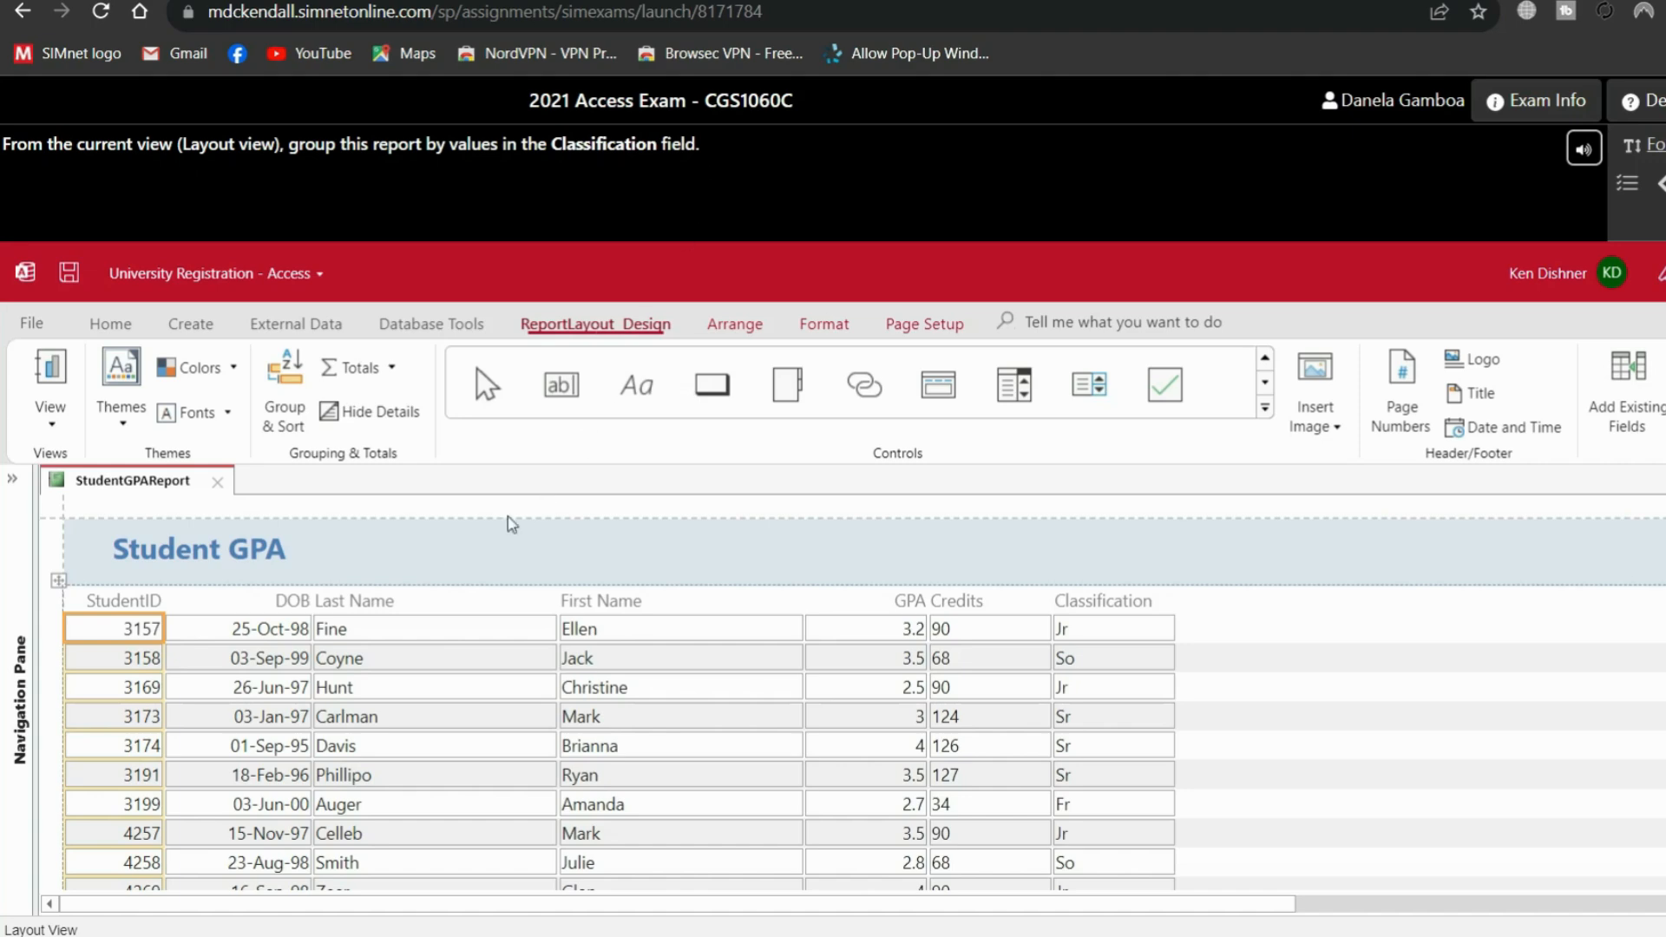
- Group the Student GPA report by the Classification field and continue to the next question
{"action": "left_click", "coordinate": [284, 408]}
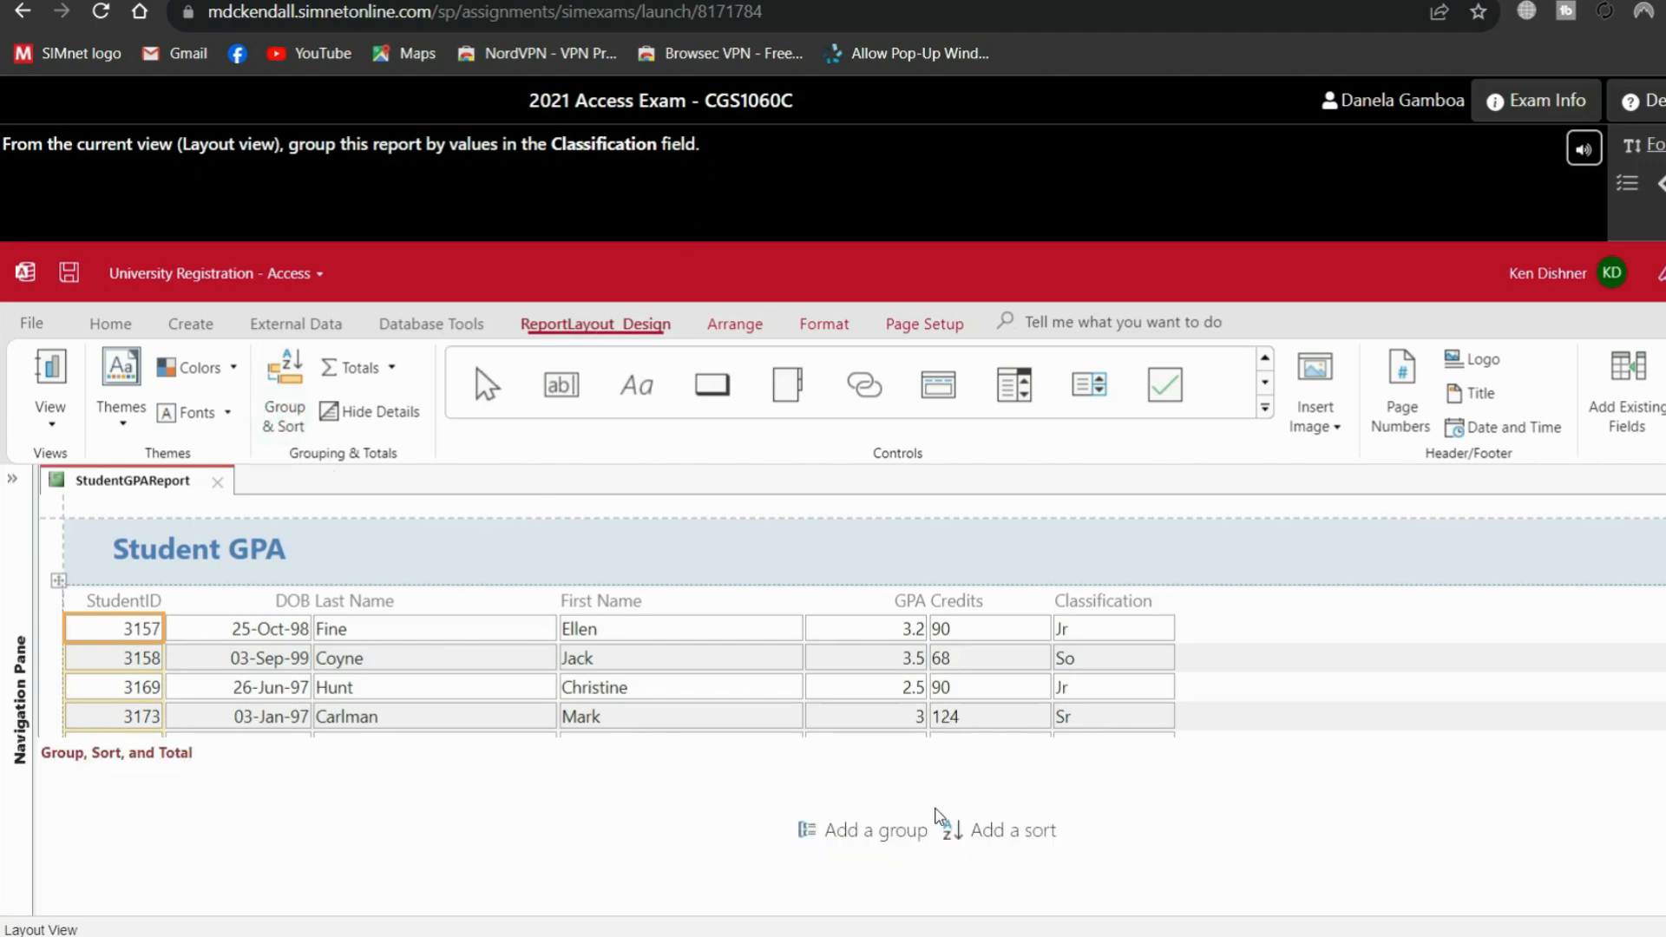
{"action": "left_click", "coordinate": [881, 834]}
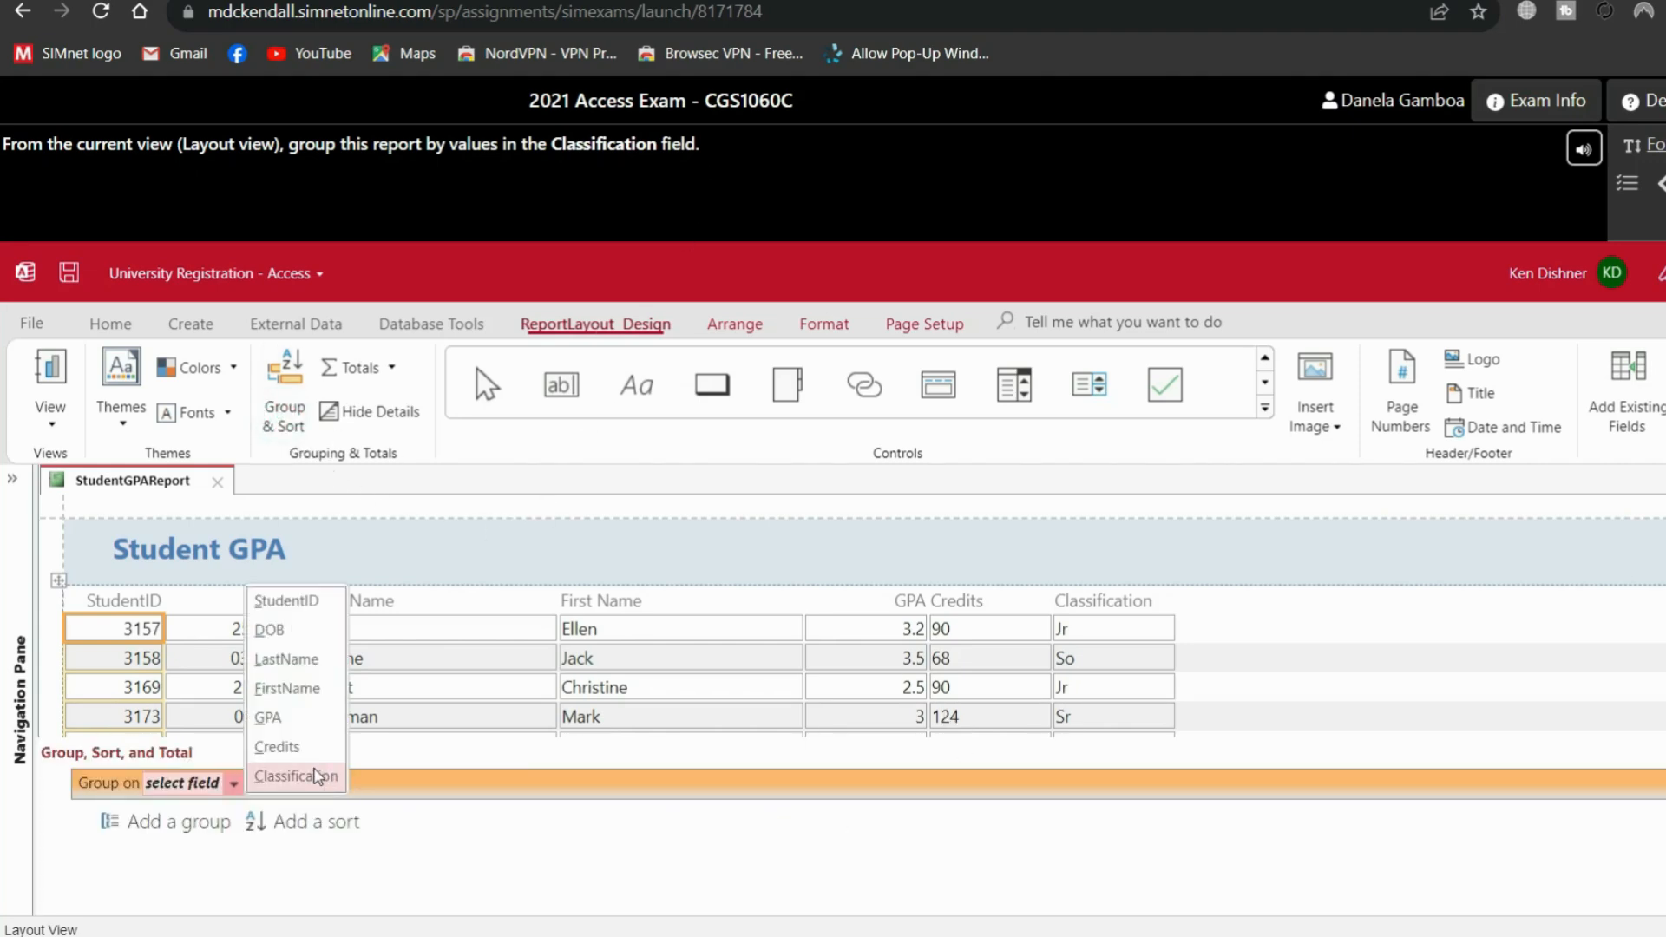
{"action": "left_click", "coordinate": [296, 776]}
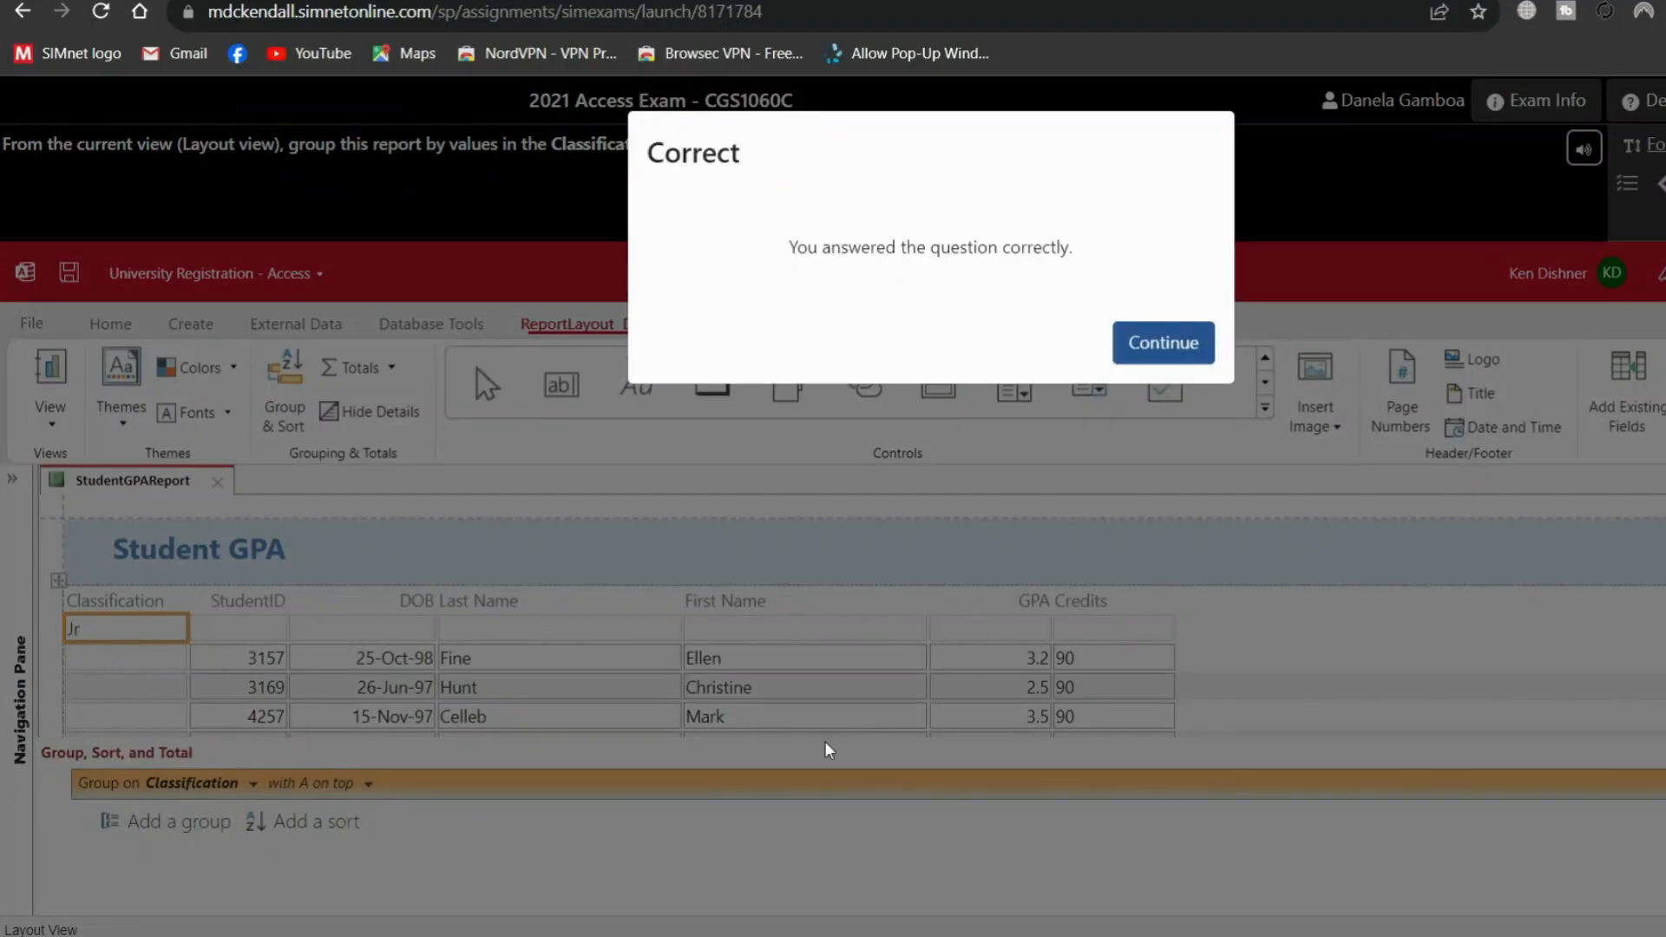
{"action": "left_click", "coordinate": [1141, 355]}
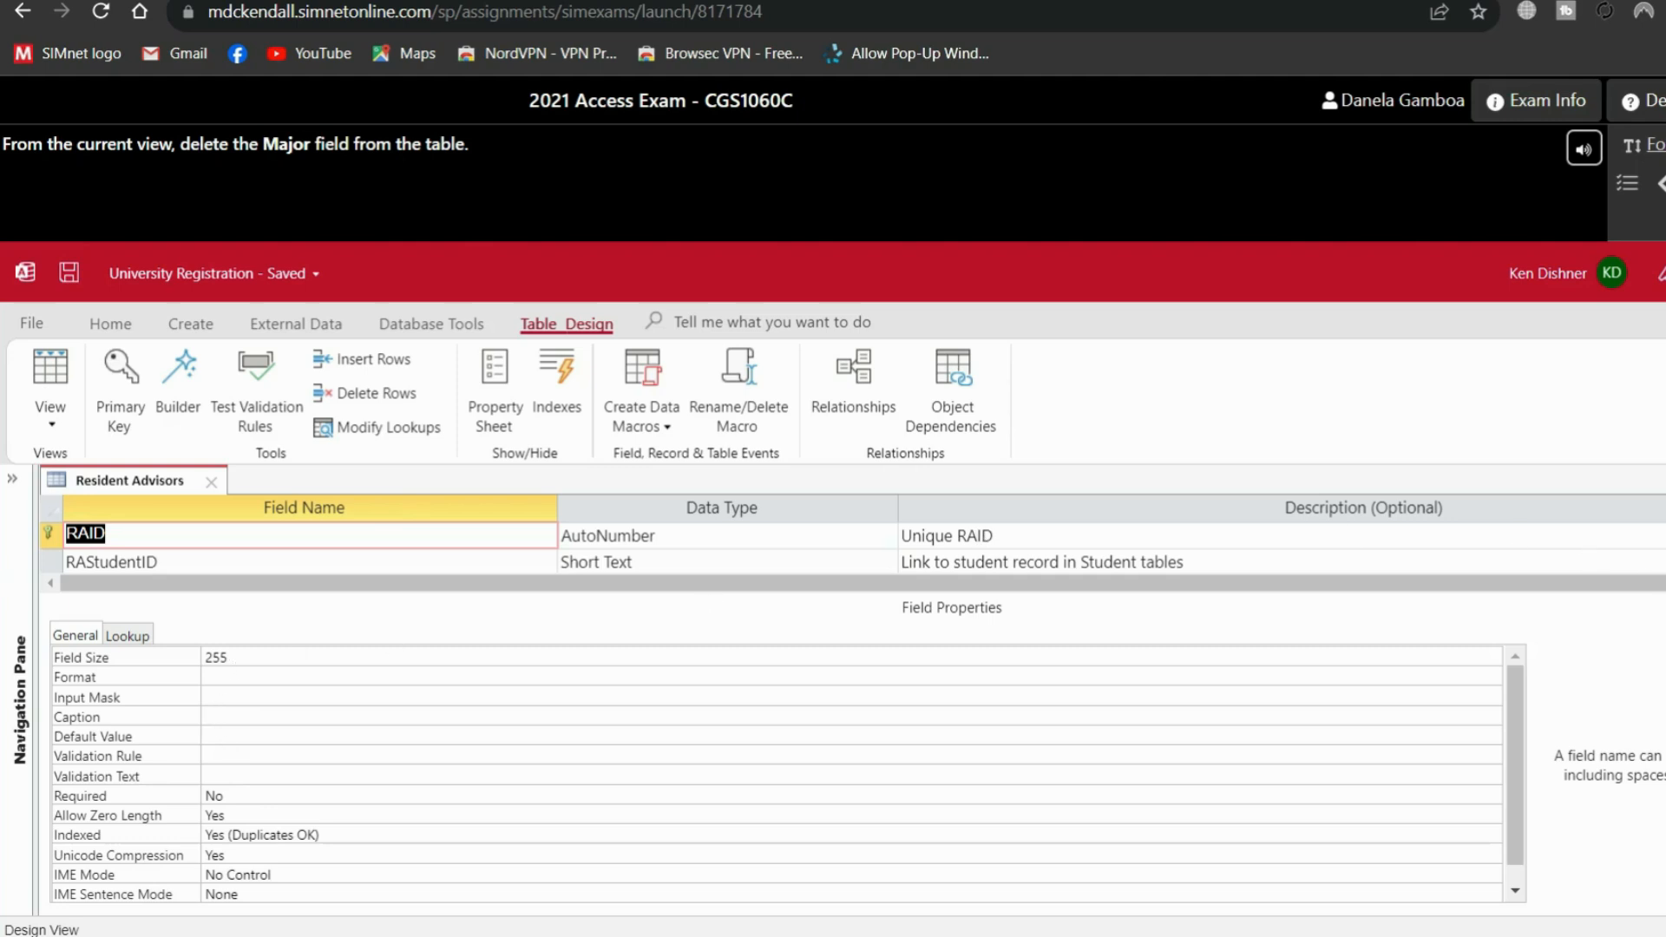
- Delete the Major field from the Resident Advisors table permanently and continue to the next question
{"action": "scroll", "coordinate": [1518, 573], "scroll_direction": "down", "scroll_amount": 2}
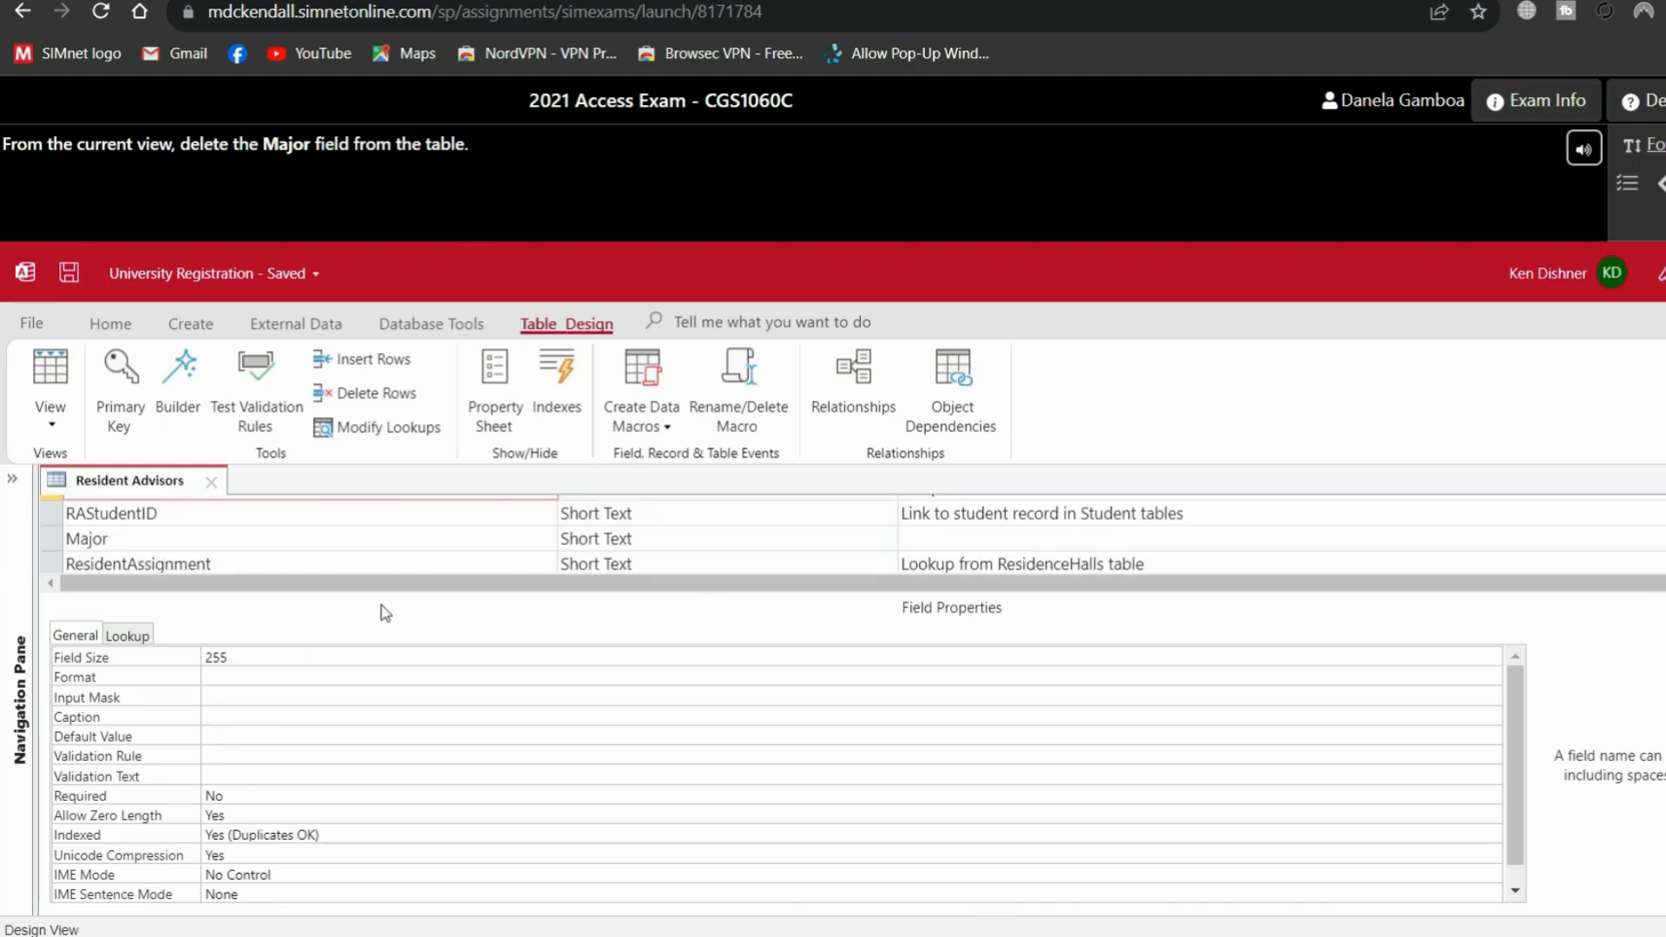
{"action": "left_click", "coordinate": [49, 538]}
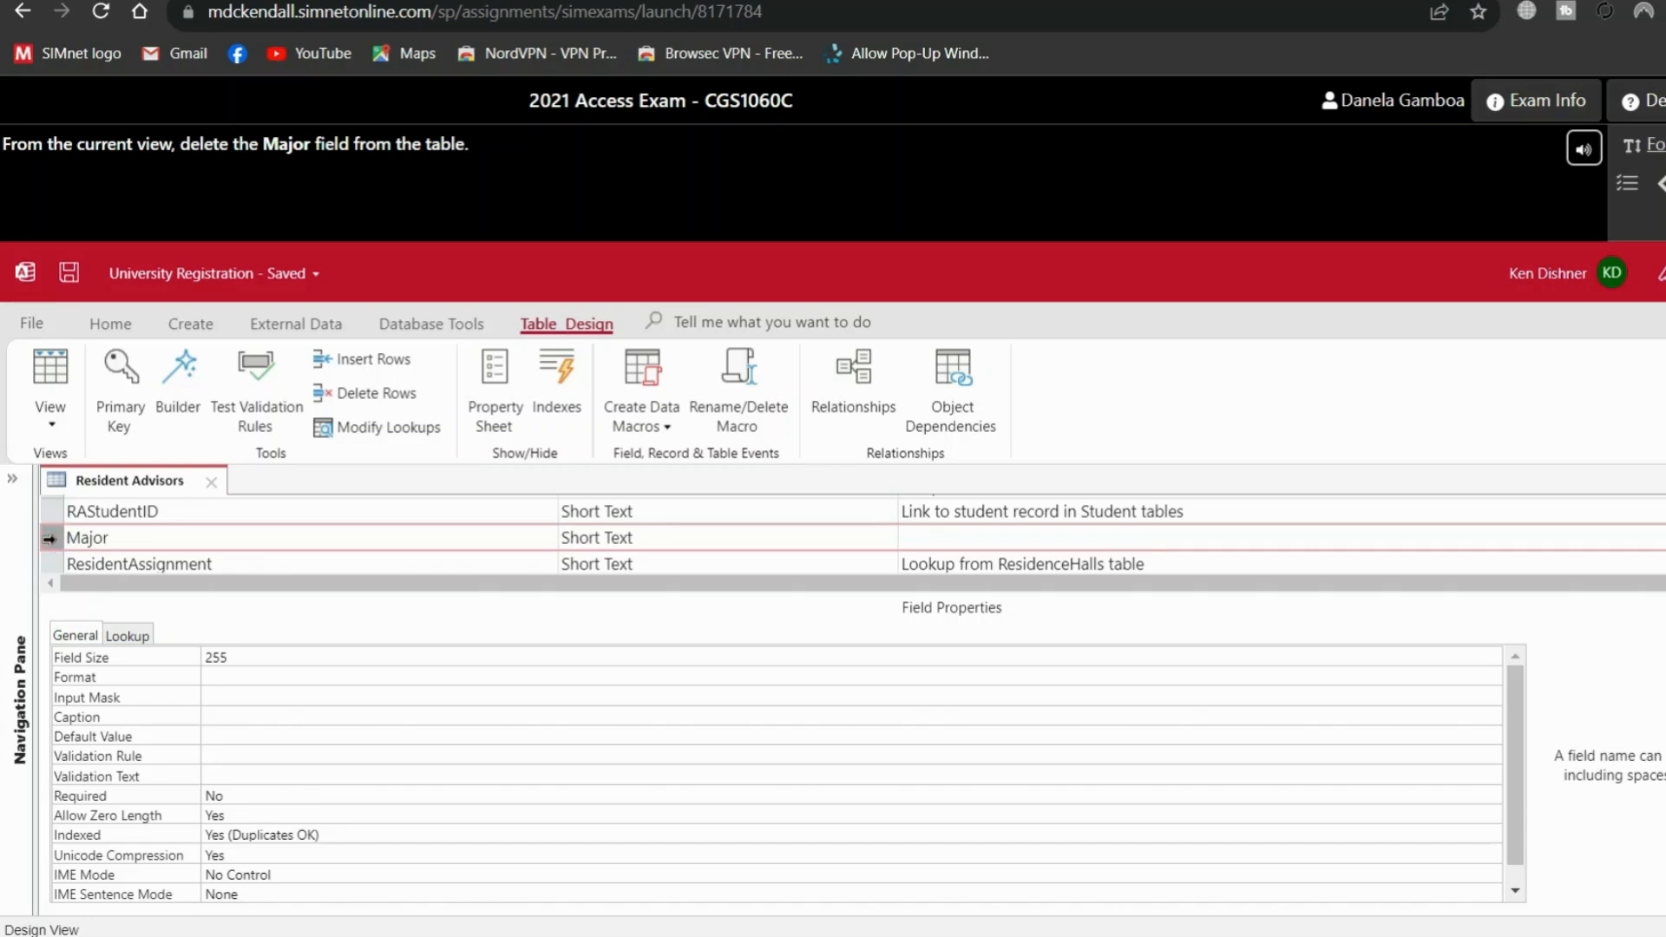
{"action": "right_click", "coordinate": [49, 538]}
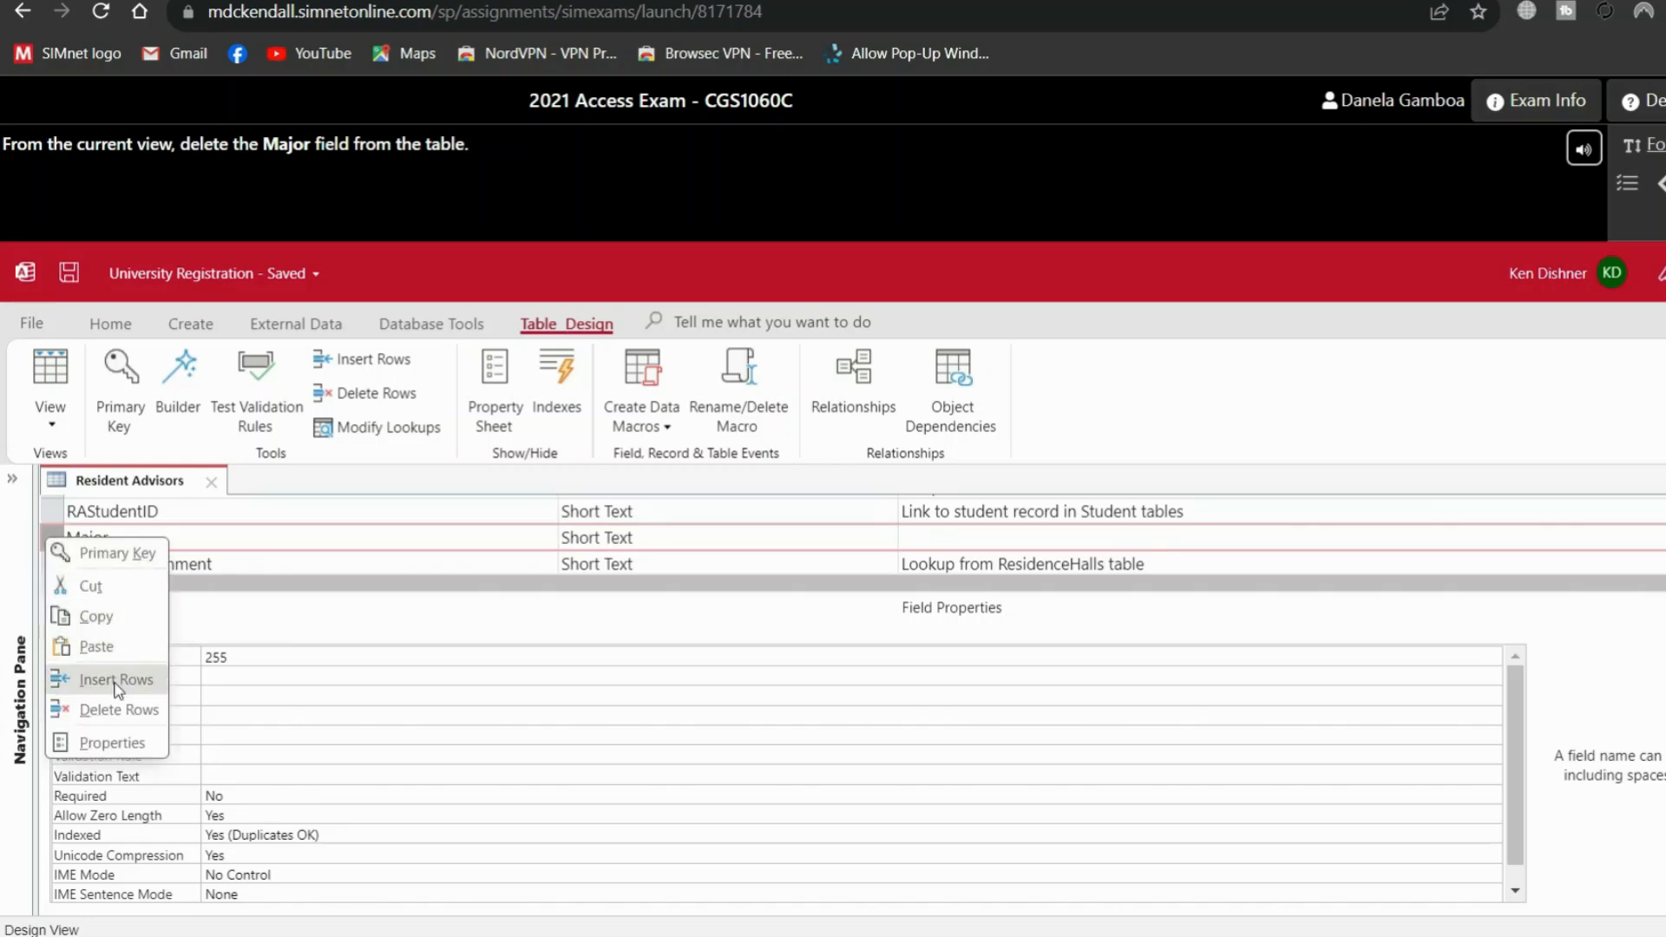
{"action": "left_click", "coordinate": [119, 711]}
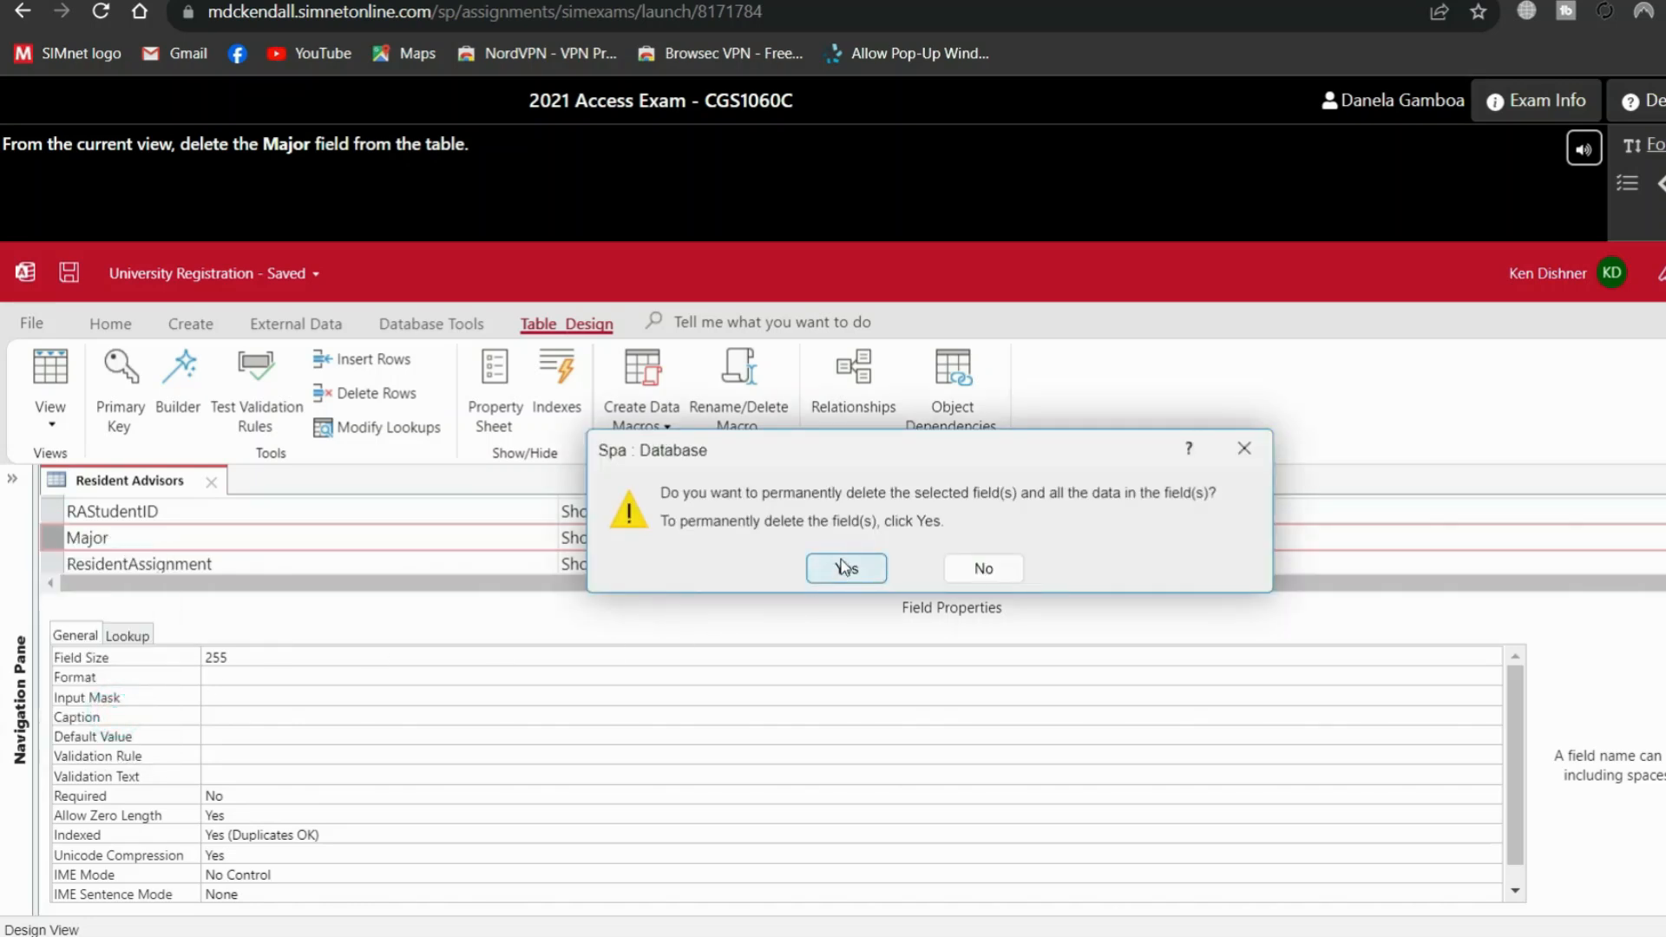
{"action": "left_click", "coordinate": [845, 569]}
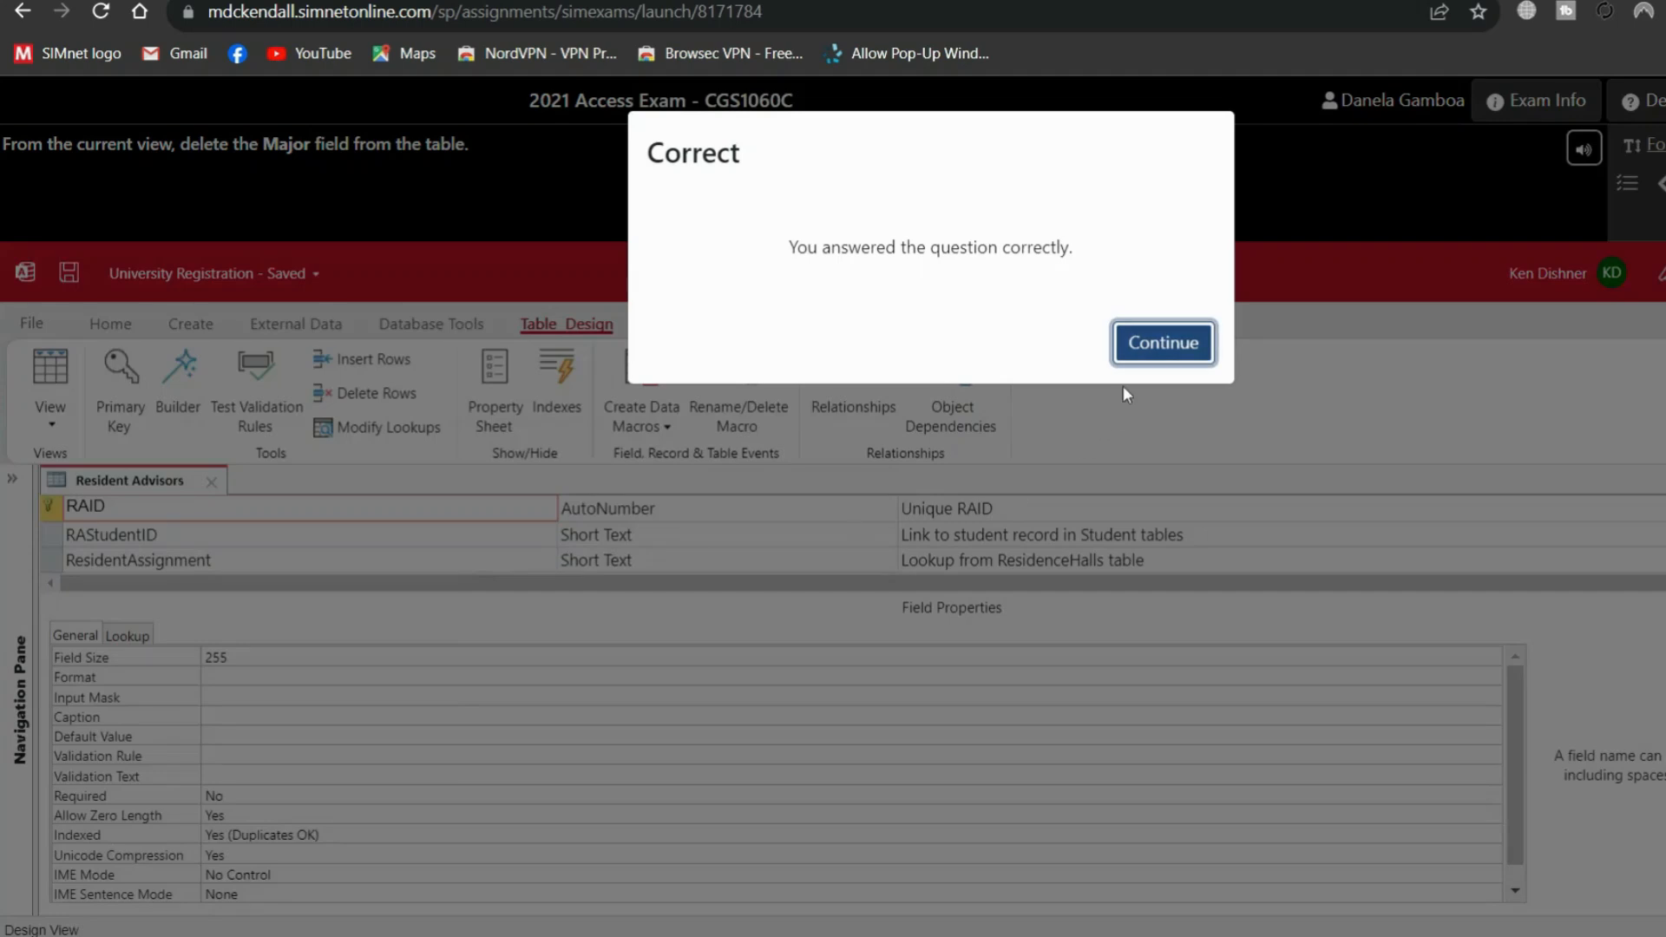
{"action": "left_click", "coordinate": [1160, 356]}
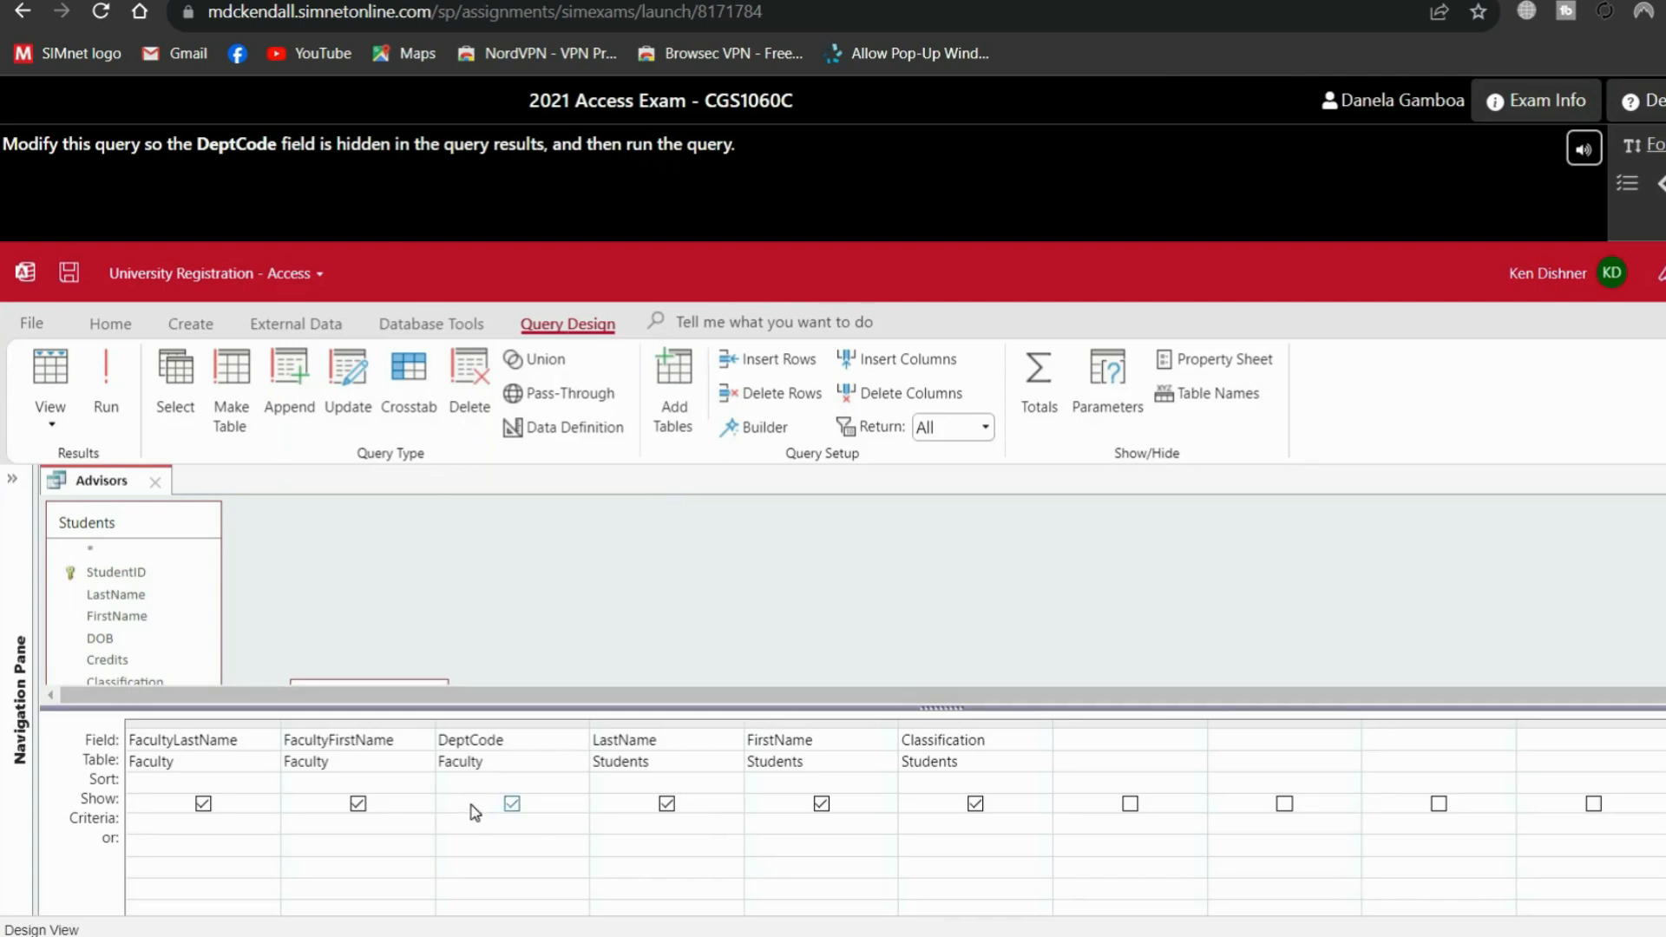
- Hide the DeptCode field in the Advisors query results, run the query and continue to the next question
{"action": "left_click", "coordinate": [512, 803]}
{"action": "left_click", "coordinate": [119, 404]}
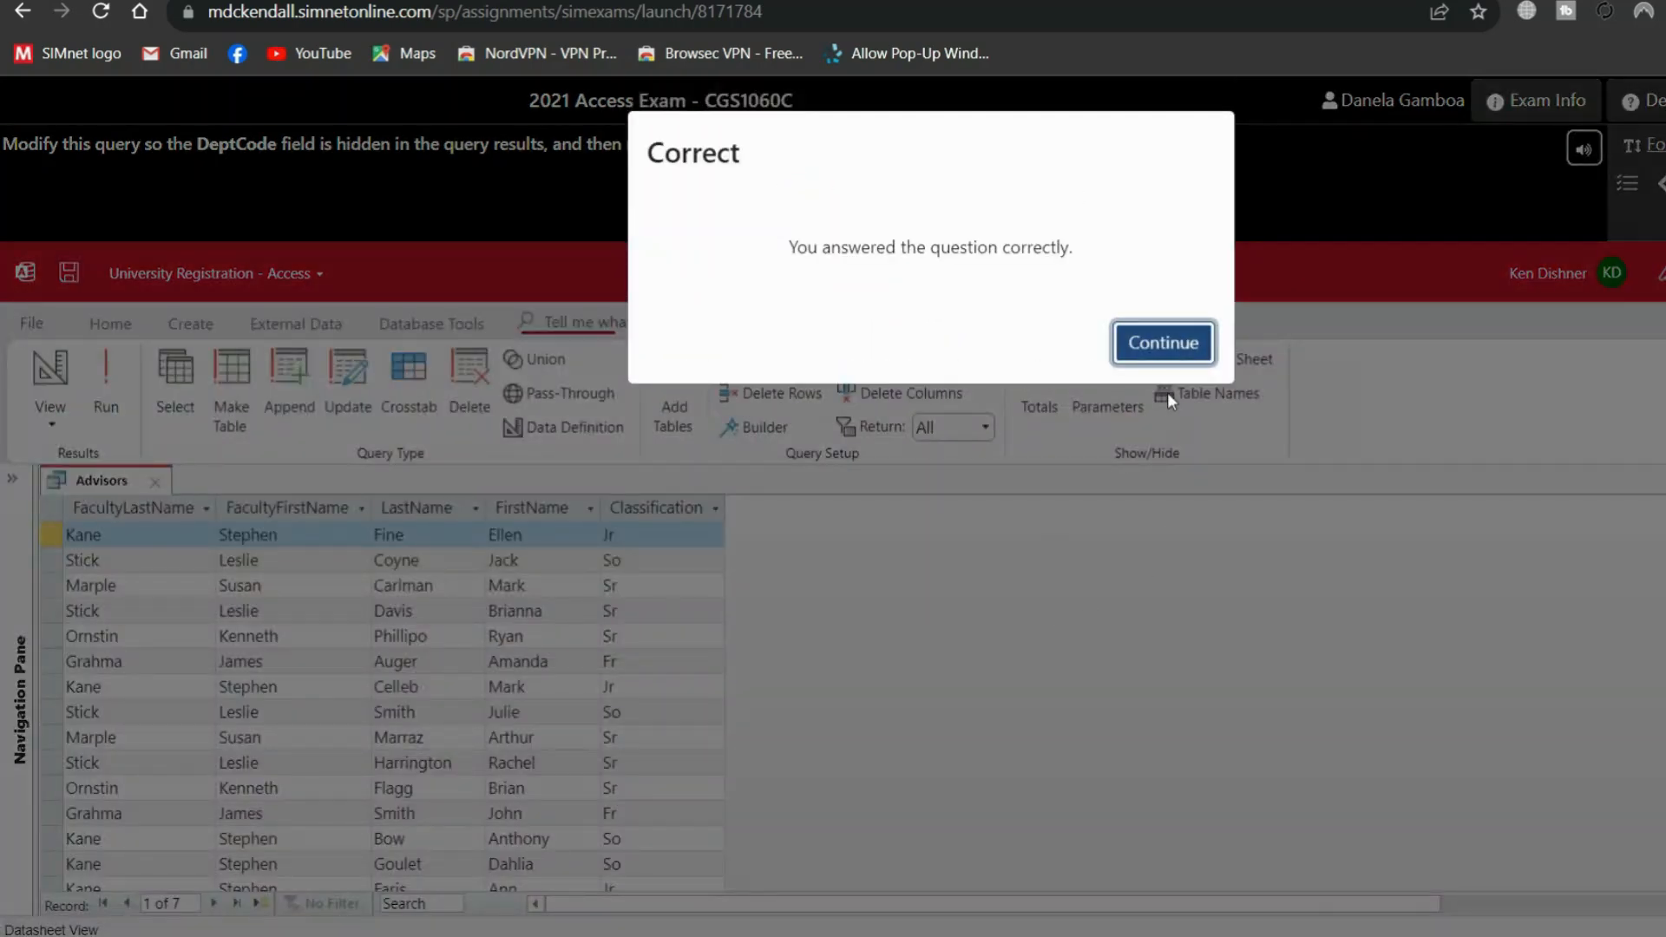
{"action": "left_click", "coordinate": [1147, 344]}
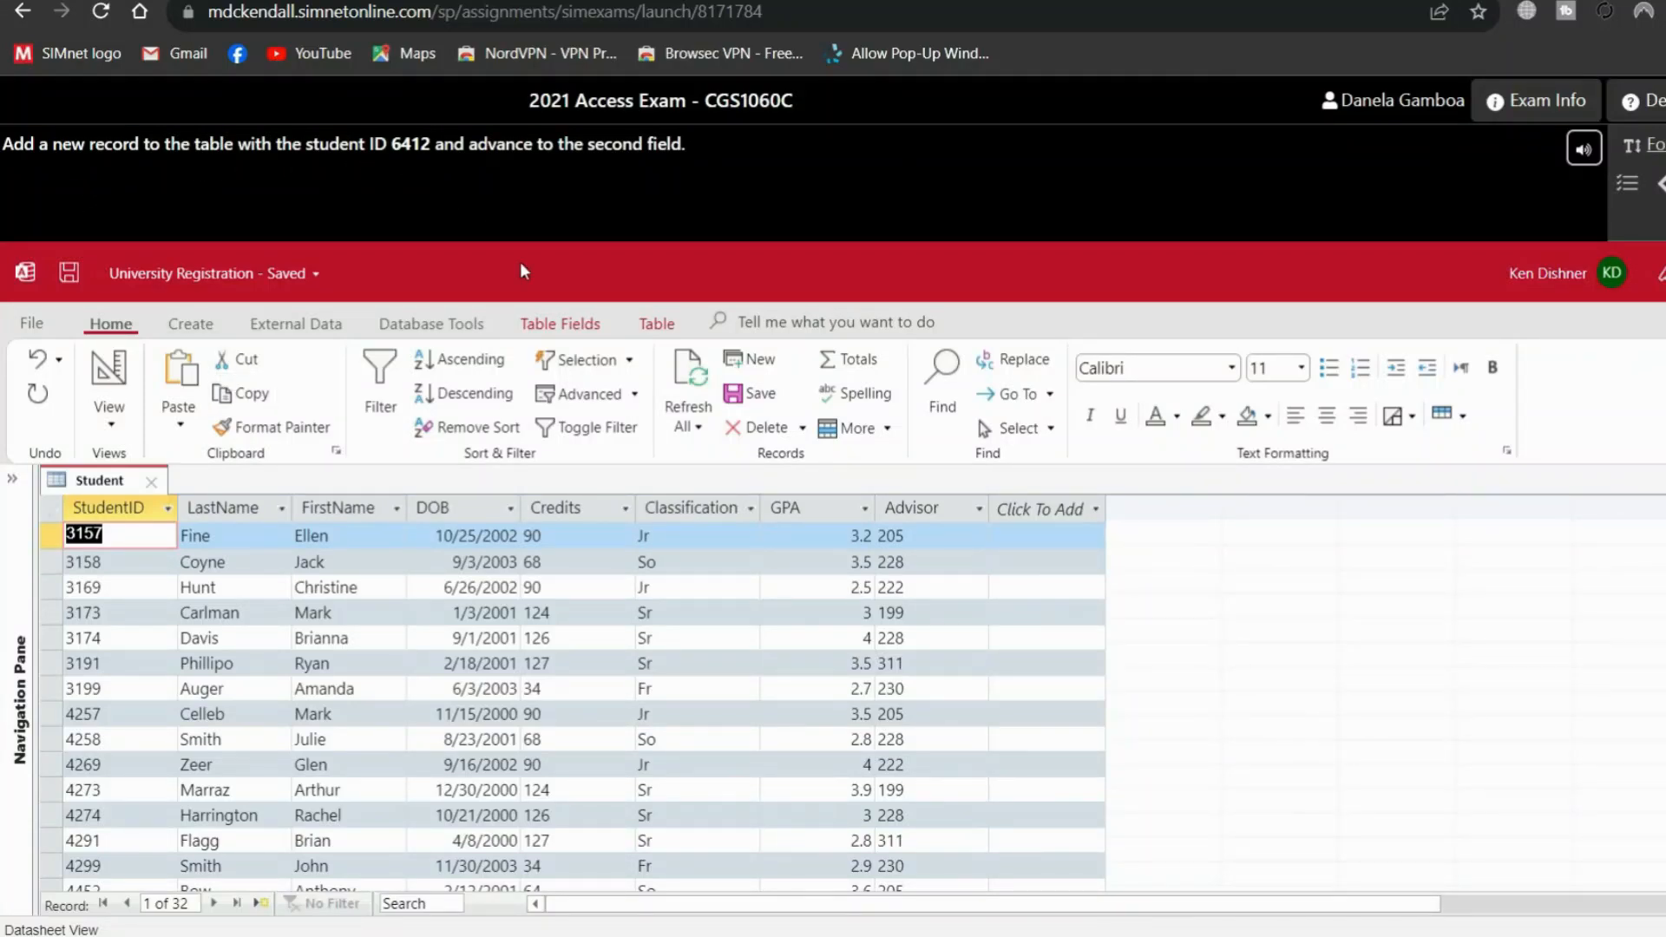
- Add a record to the Student table with the student ID given in the task, advance to LastName and continue to the next question
{"action": "scroll", "coordinate": [605, 741], "scroll_direction": "down", "scroll_amount": 5}
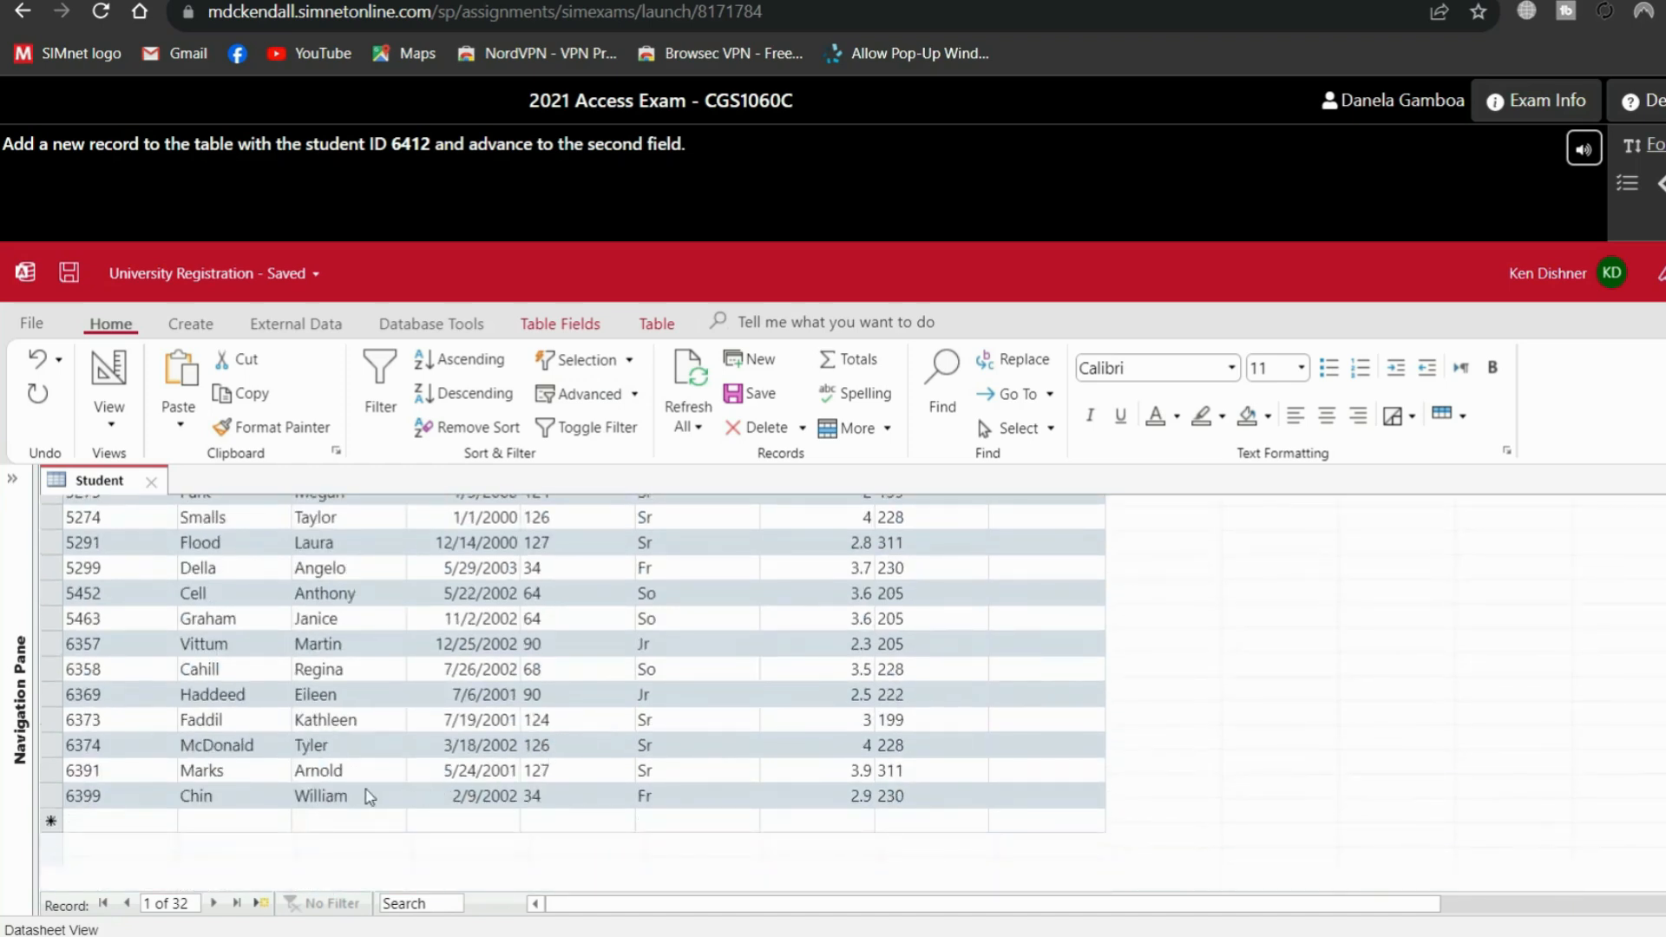
{"action": "left_click", "coordinate": [109, 820]}
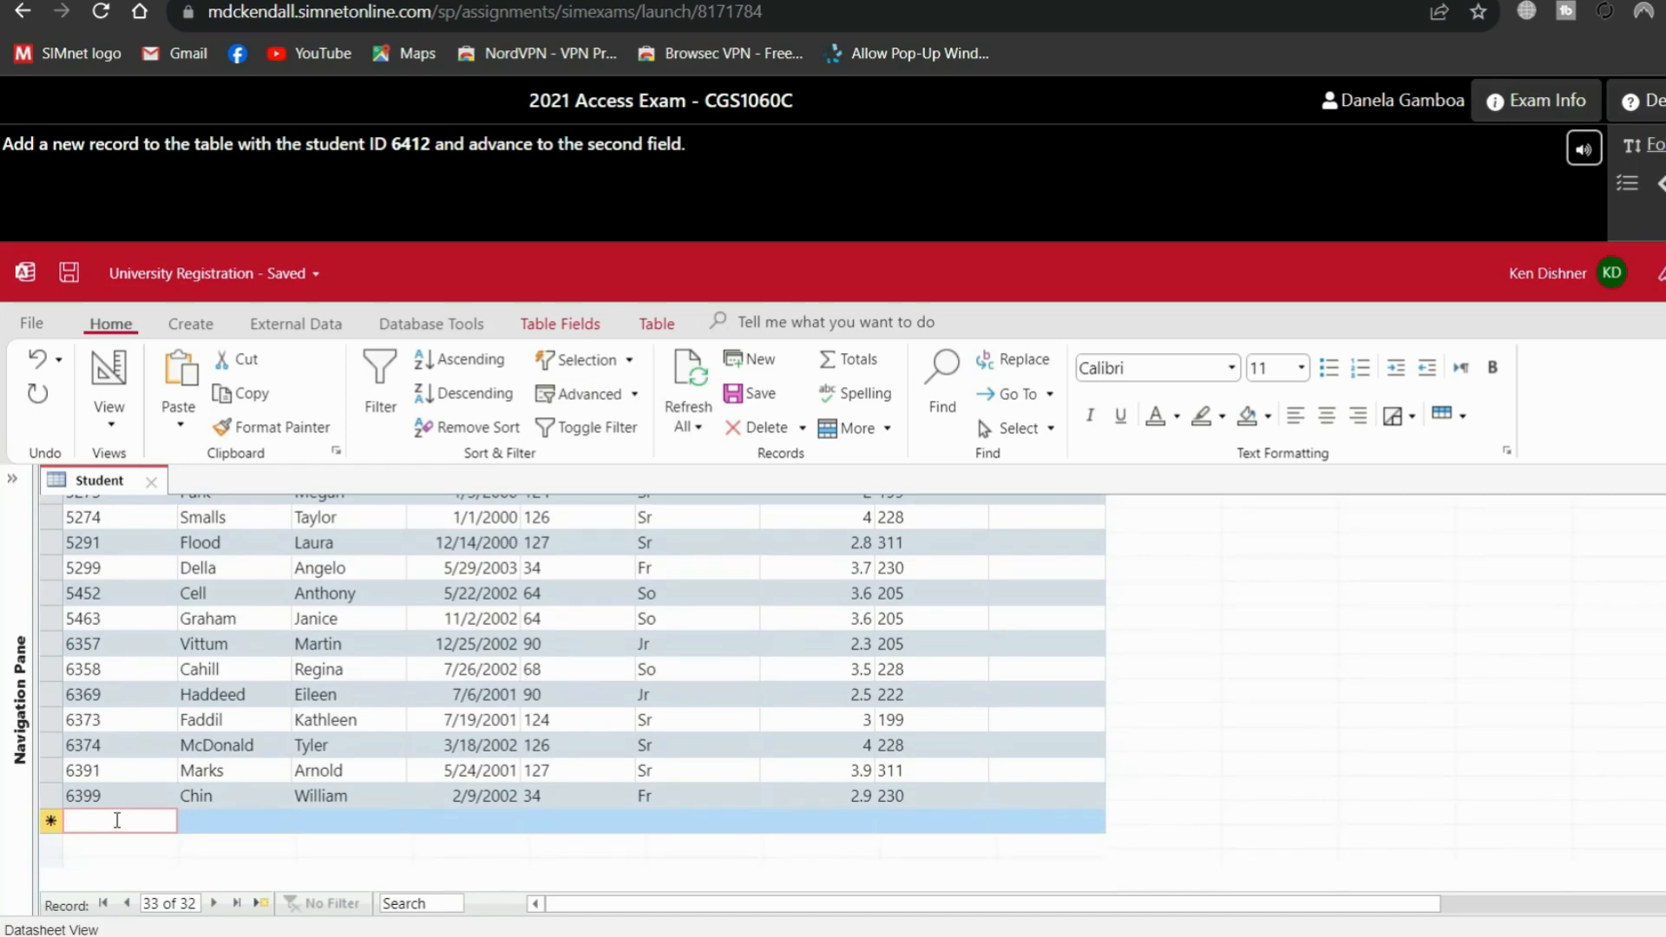
{"action": "type", "text": "64"}
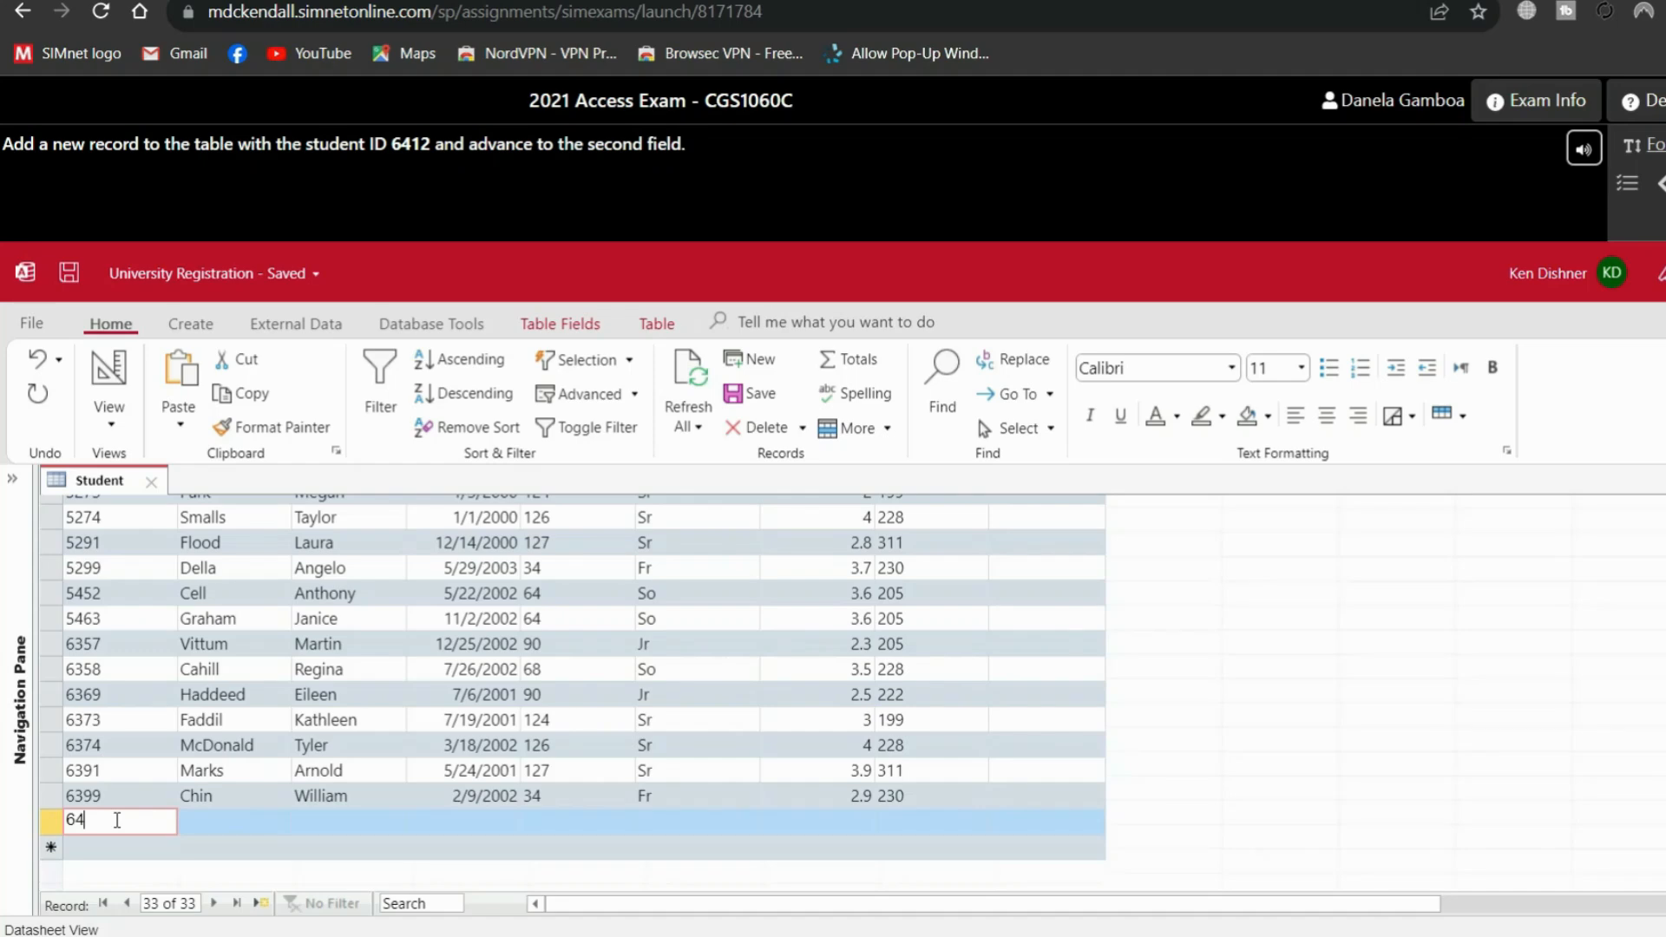
{"action": "type", "text": "12"}
{"action": "key", "text": "Tab"}
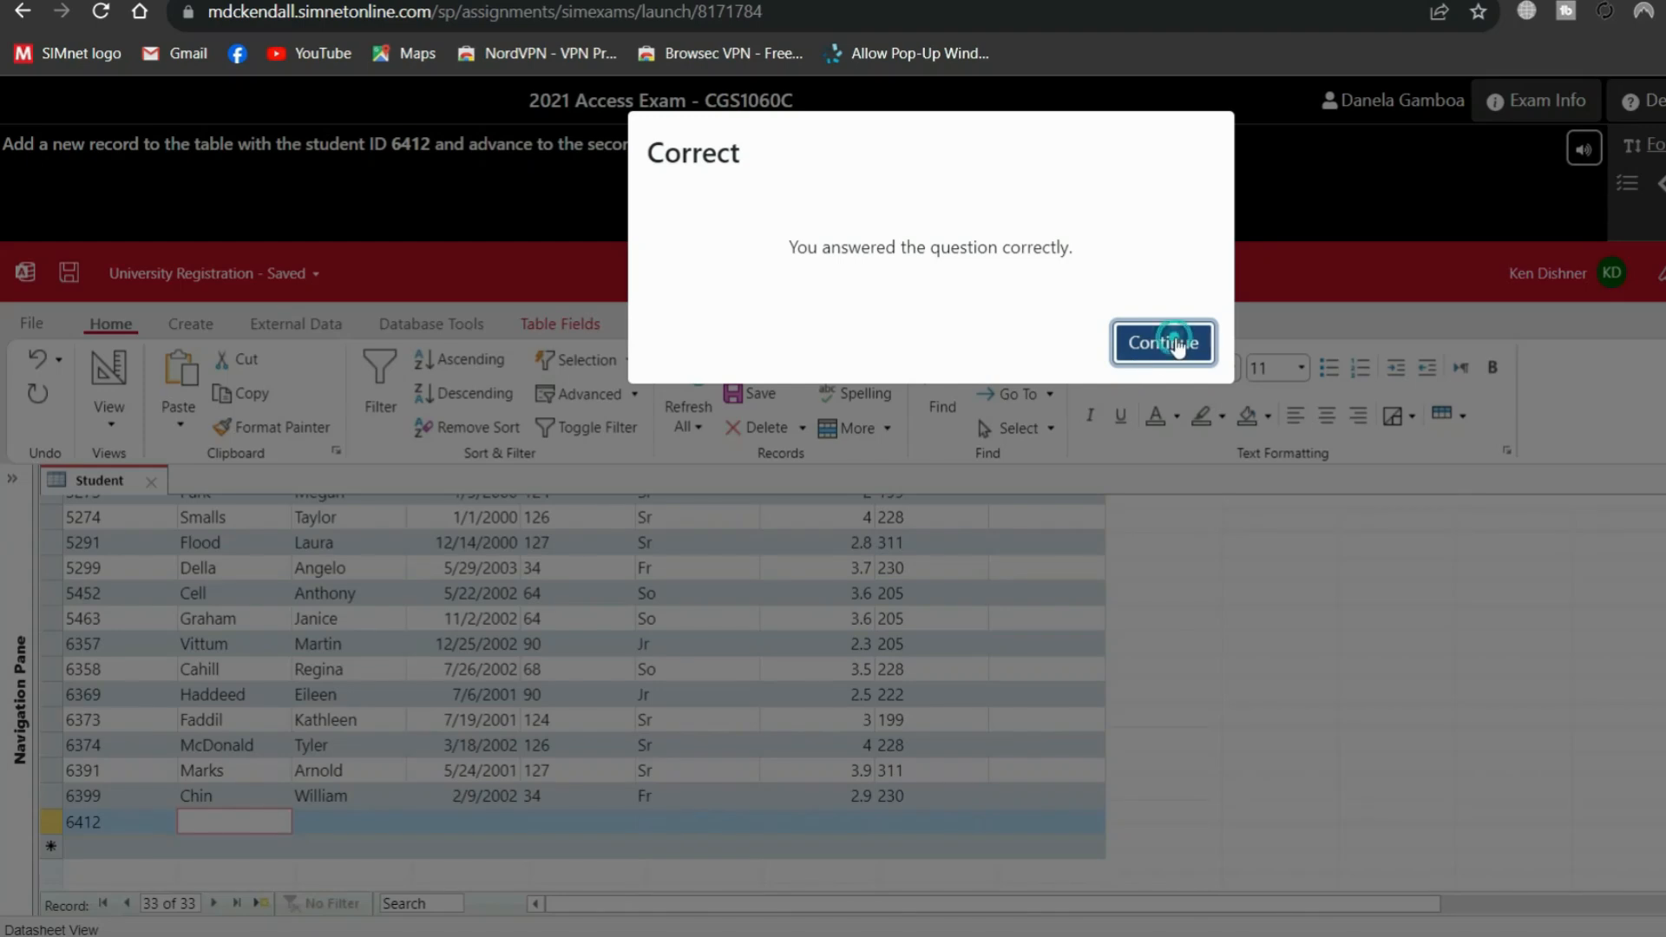
{"action": "left_click", "coordinate": [1152, 344]}
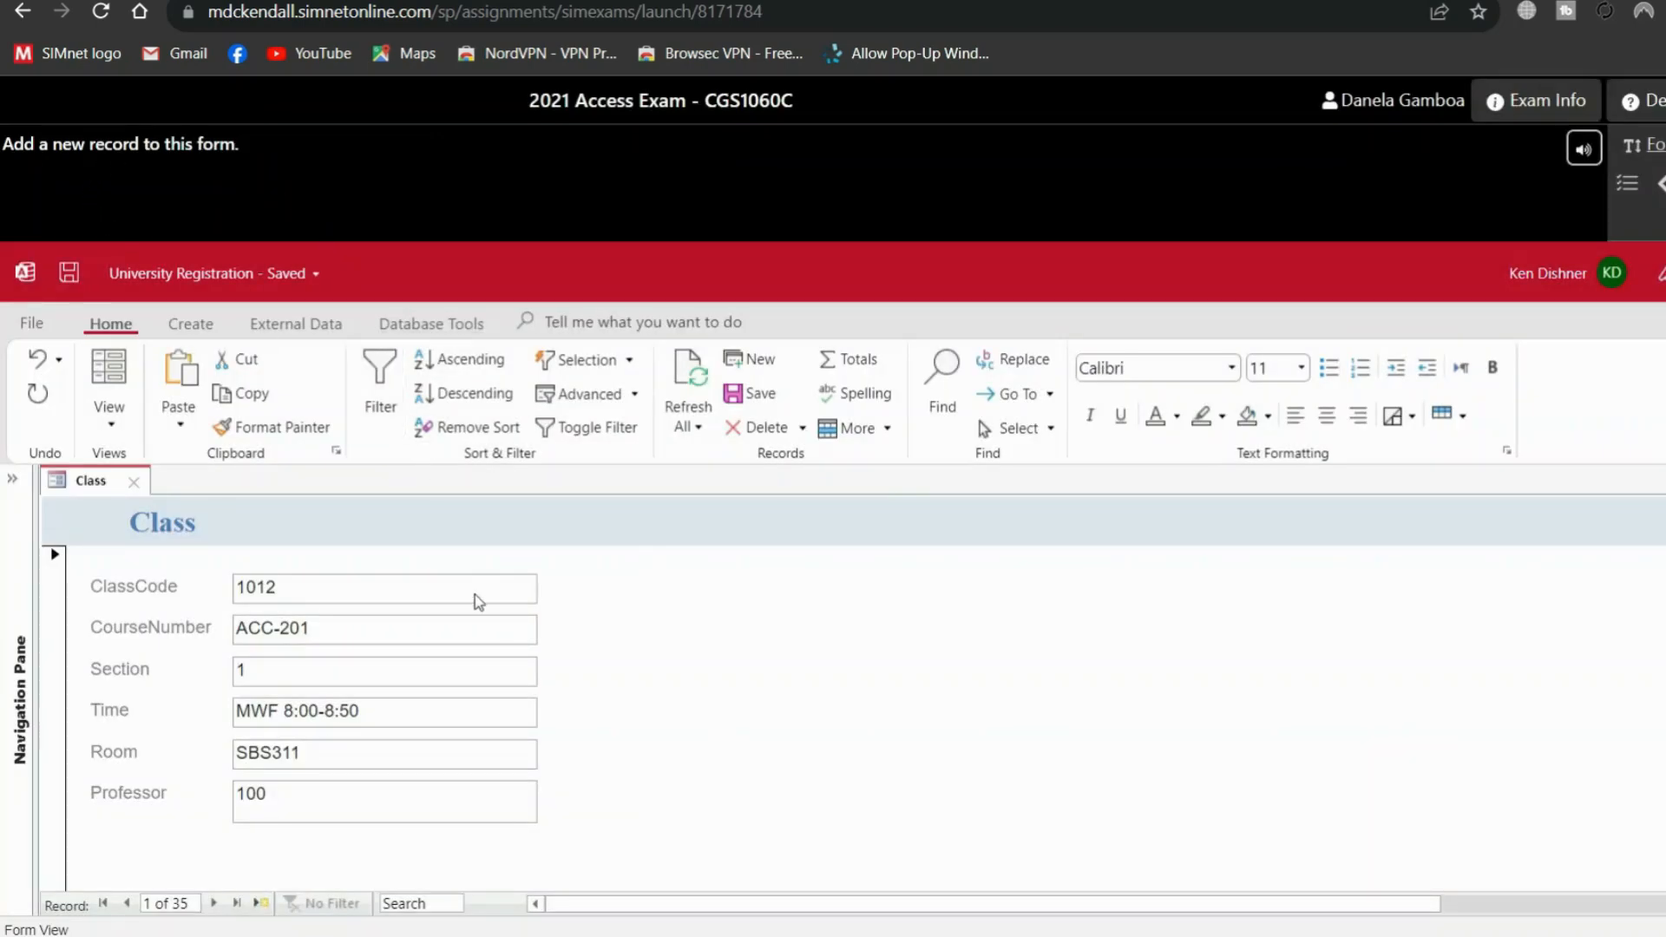
- Add a new blank record to the Class form and continue to the next question
{"action": "left_click", "coordinate": [257, 906]}
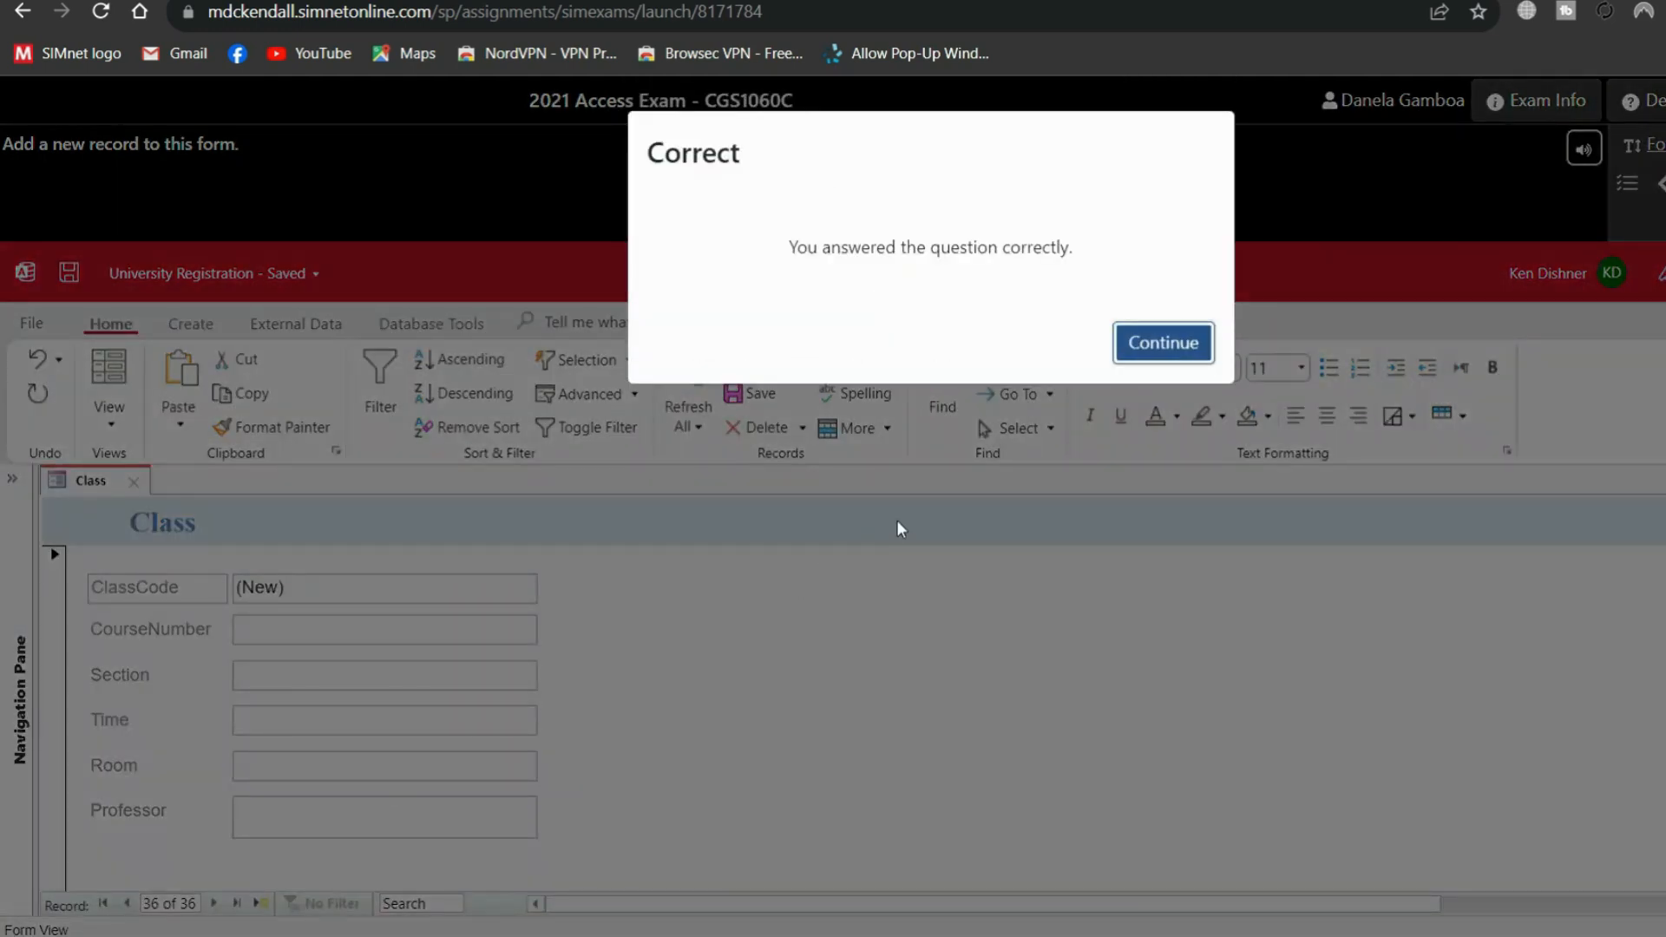
{"action": "left_click", "coordinate": [1144, 363]}
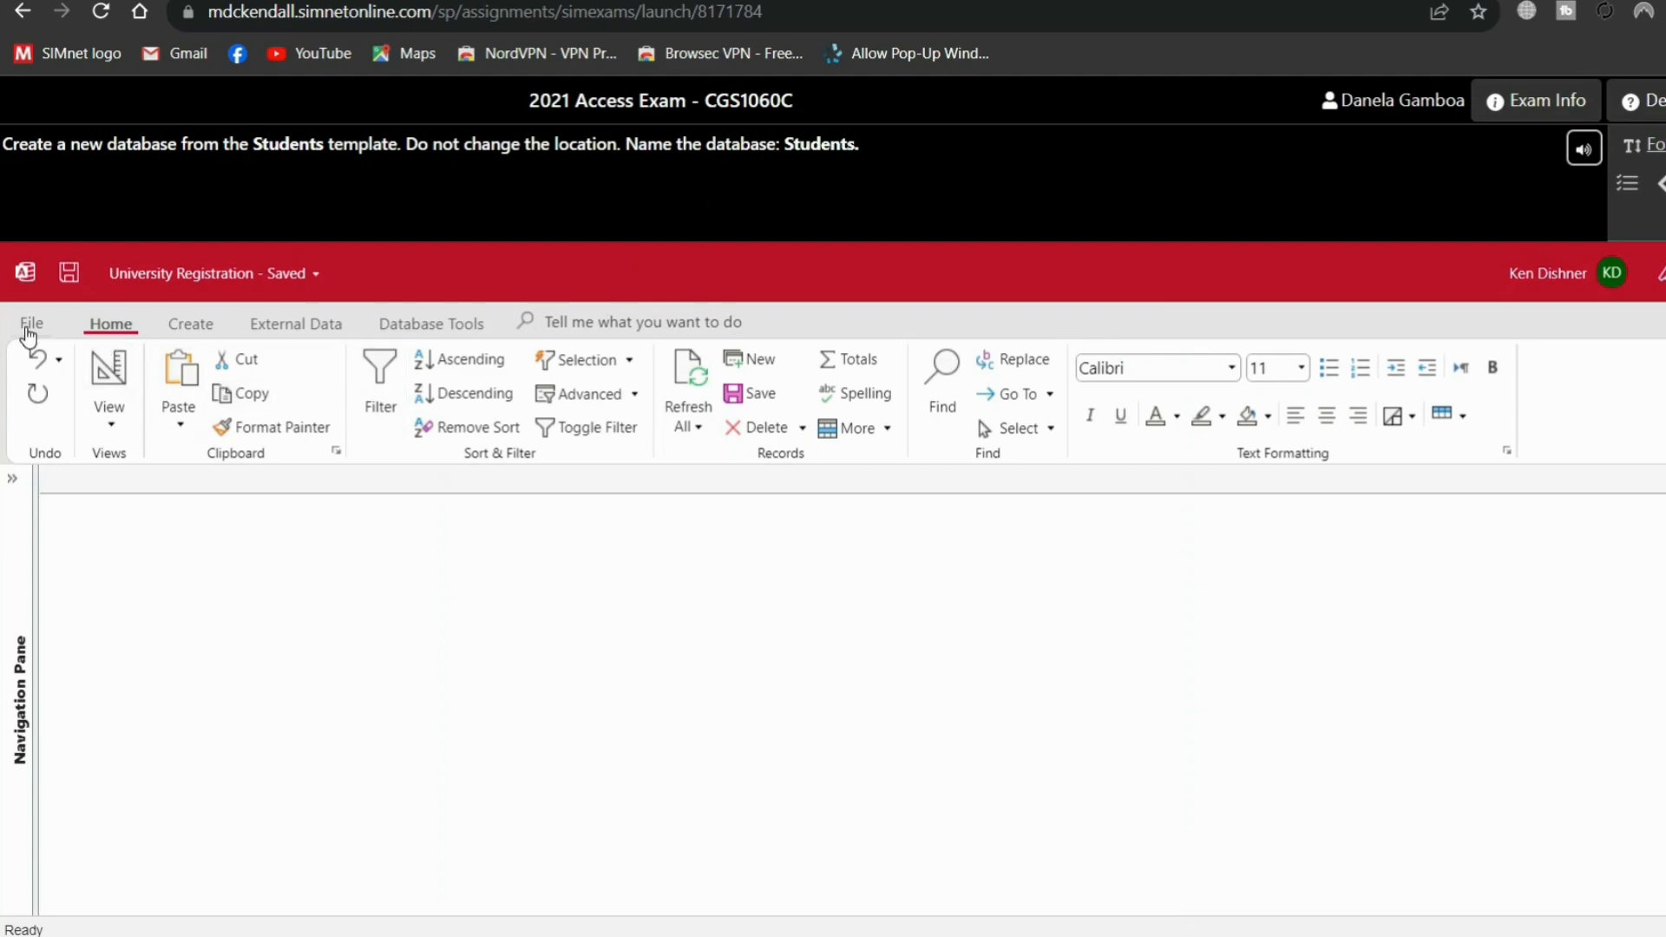
- Try to answer the template question by creating a blank database named Students in the default location
{"action": "left_click", "coordinate": [29, 328]}
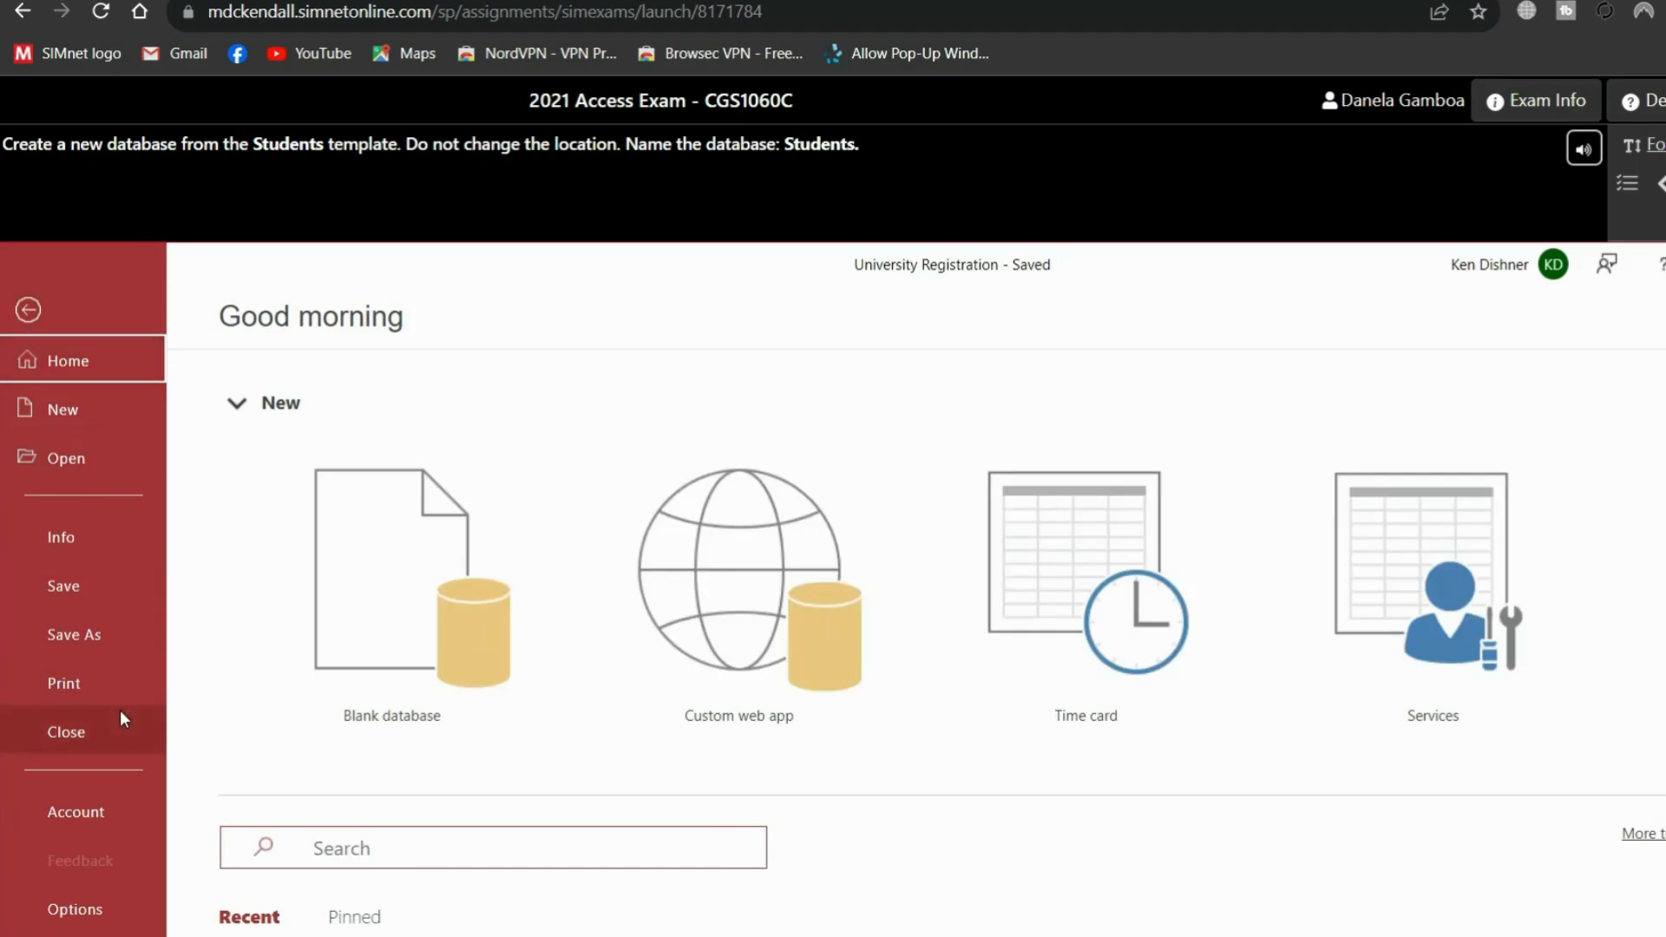
{"action": "left_click", "coordinate": [97, 418]}
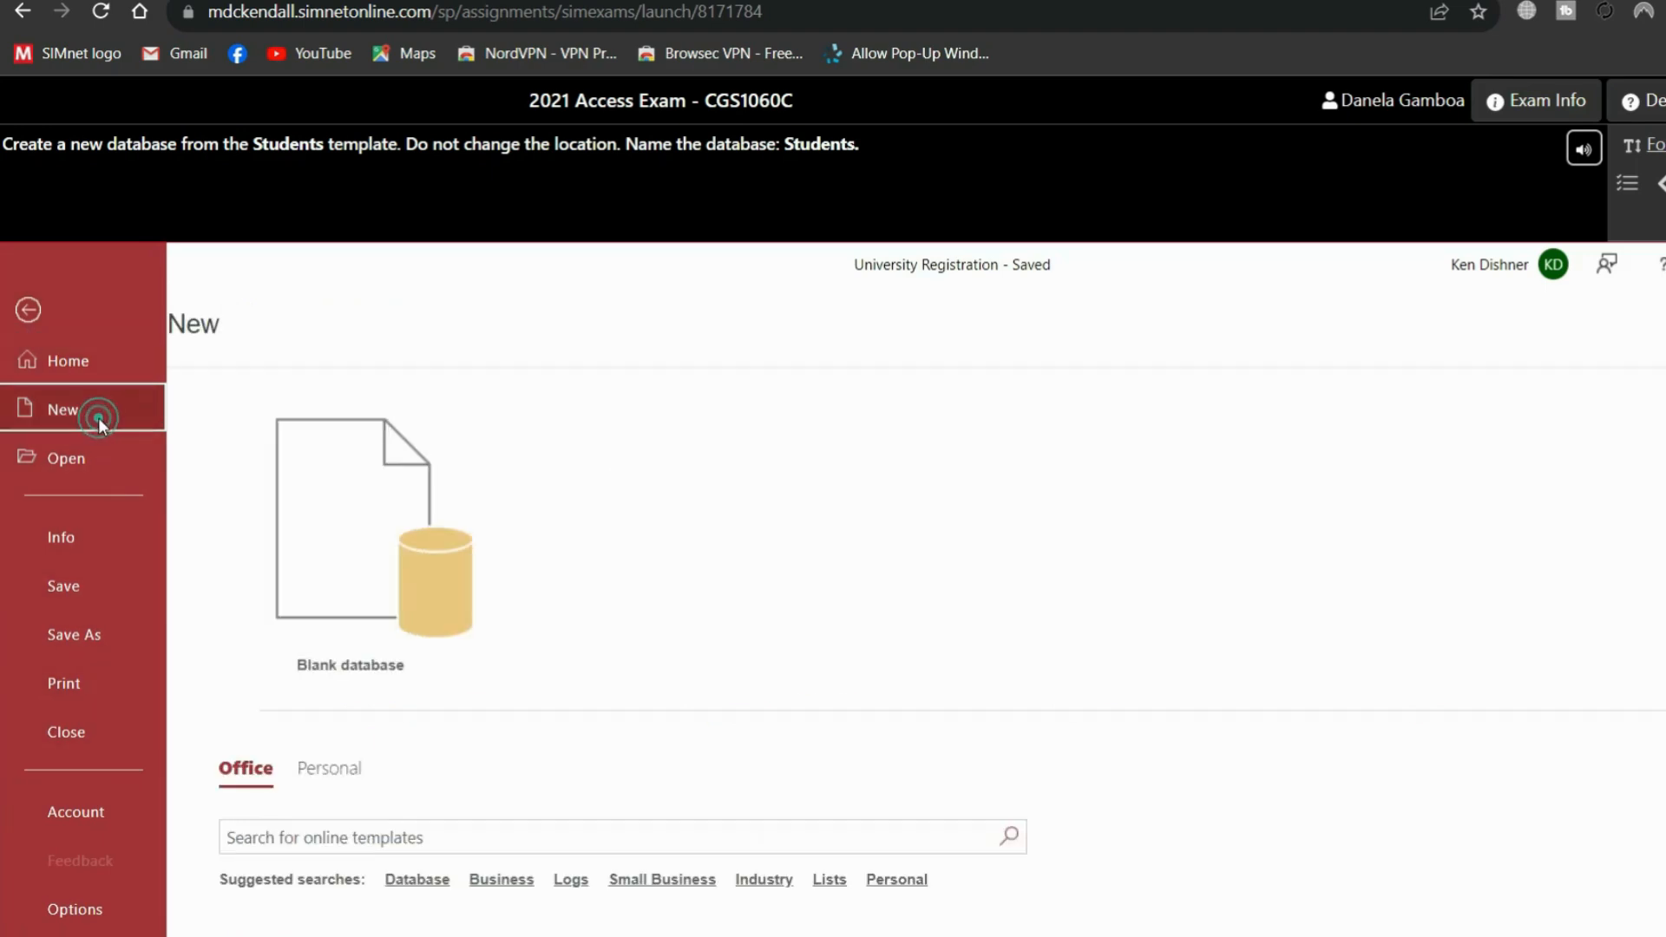
{"action": "left_click", "coordinate": [323, 596]}
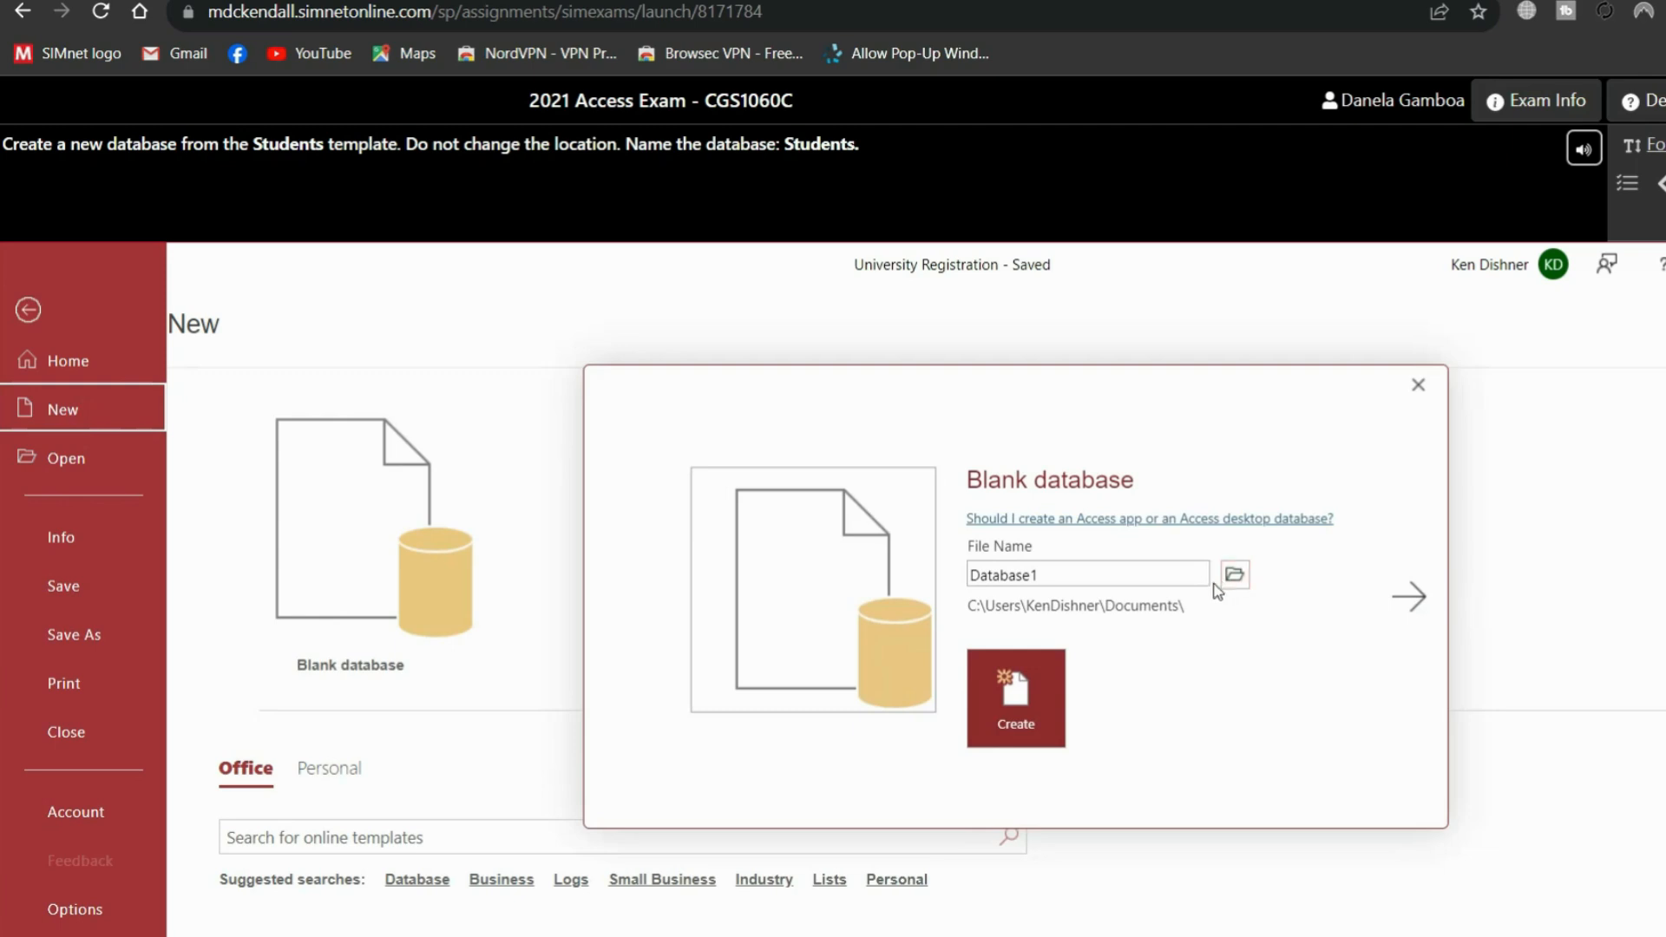
{"action": "left_click_drag", "start_coordinate": [1067, 571], "coordinate": [962, 578]}
{"action": "type", "text": "Students"}
{"action": "left_click", "coordinate": [1048, 682]}
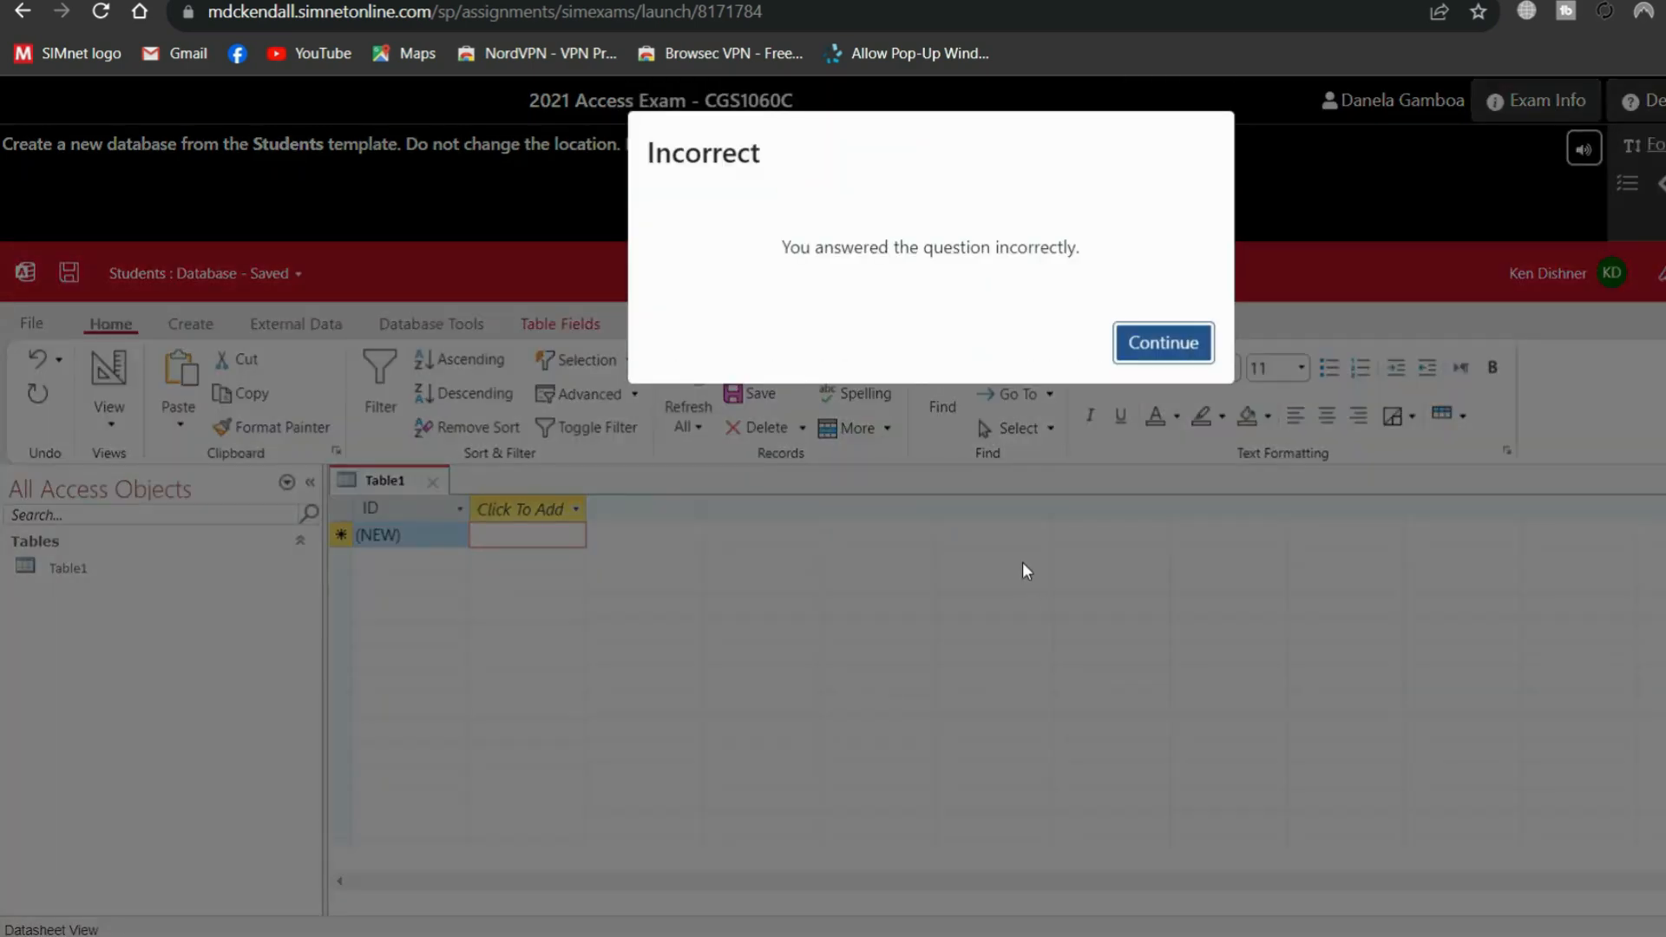
{"action": "left_click", "coordinate": [1154, 343]}
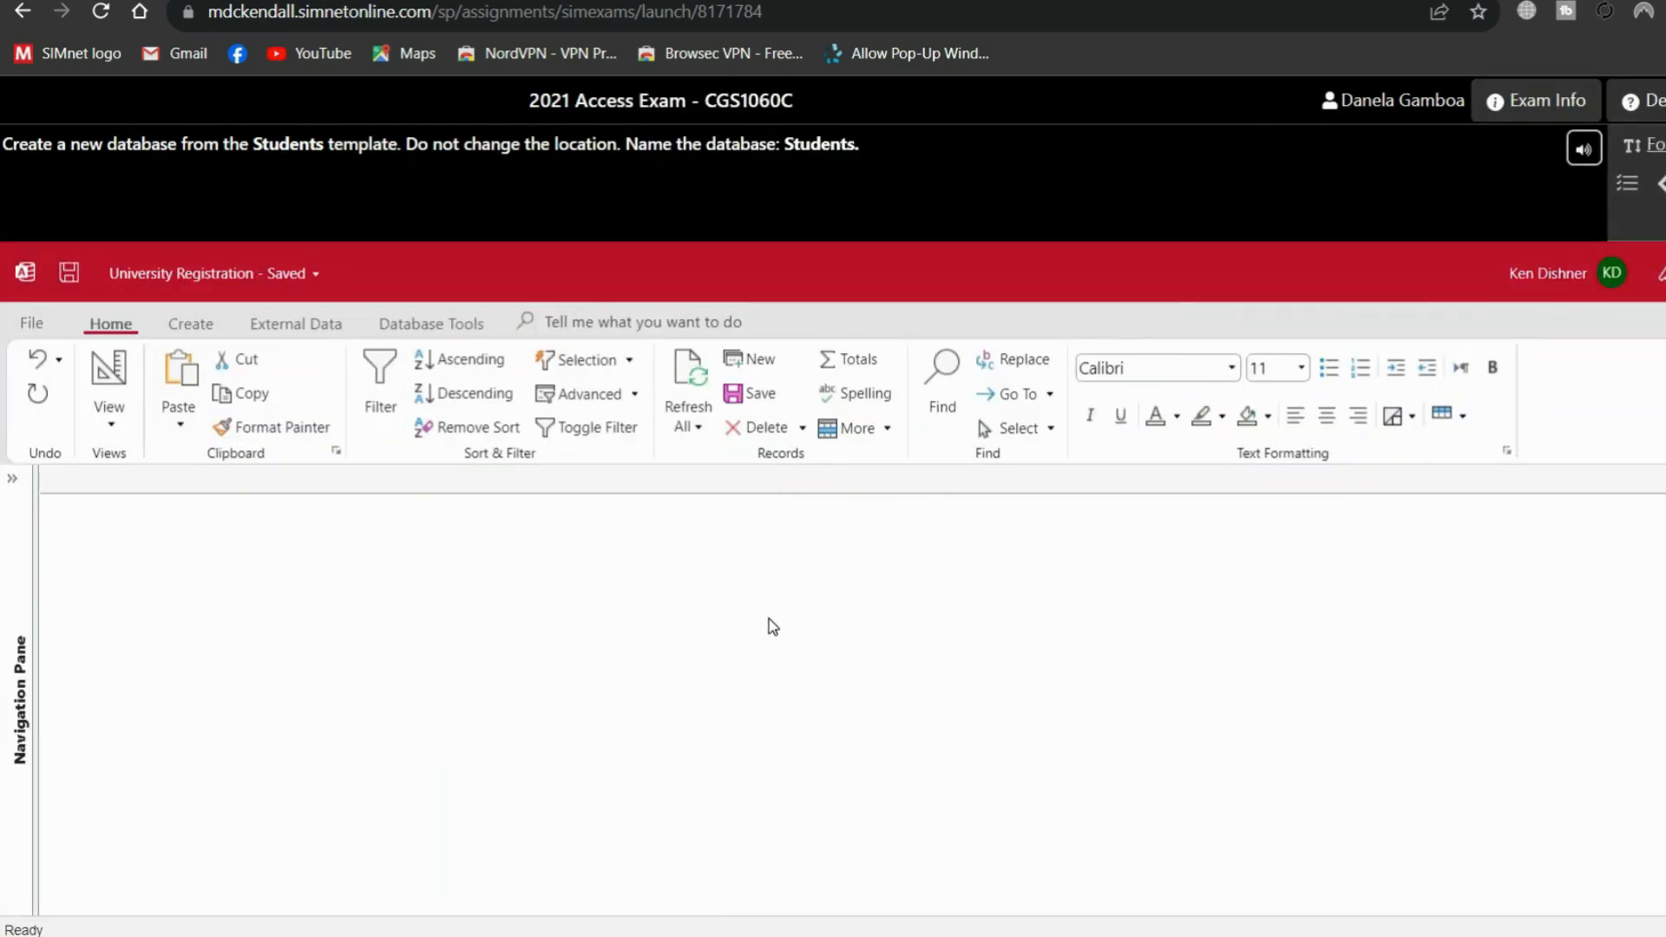